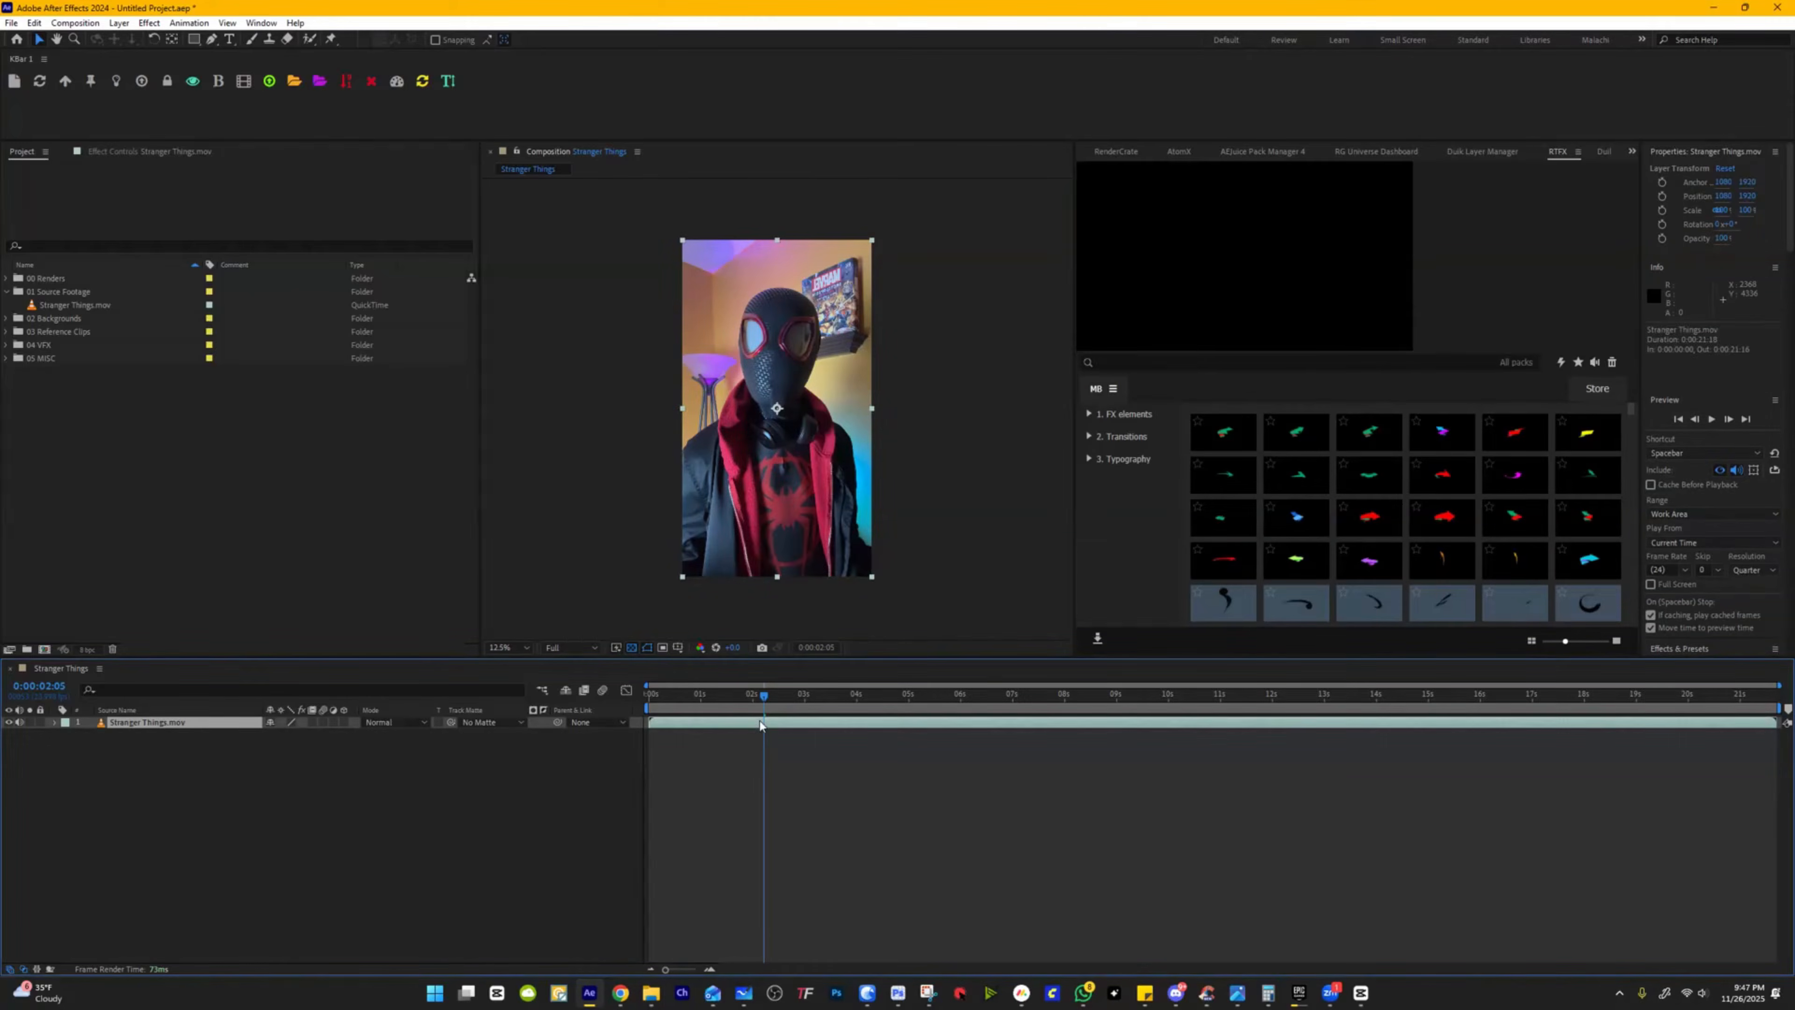
Step: Split the Stranger Things.mov layer at 0:00:02:05 and pre-compose the second part as "Stranger Things (Mago)"
{"action": "key", "text": "ctrl+shift+d"}
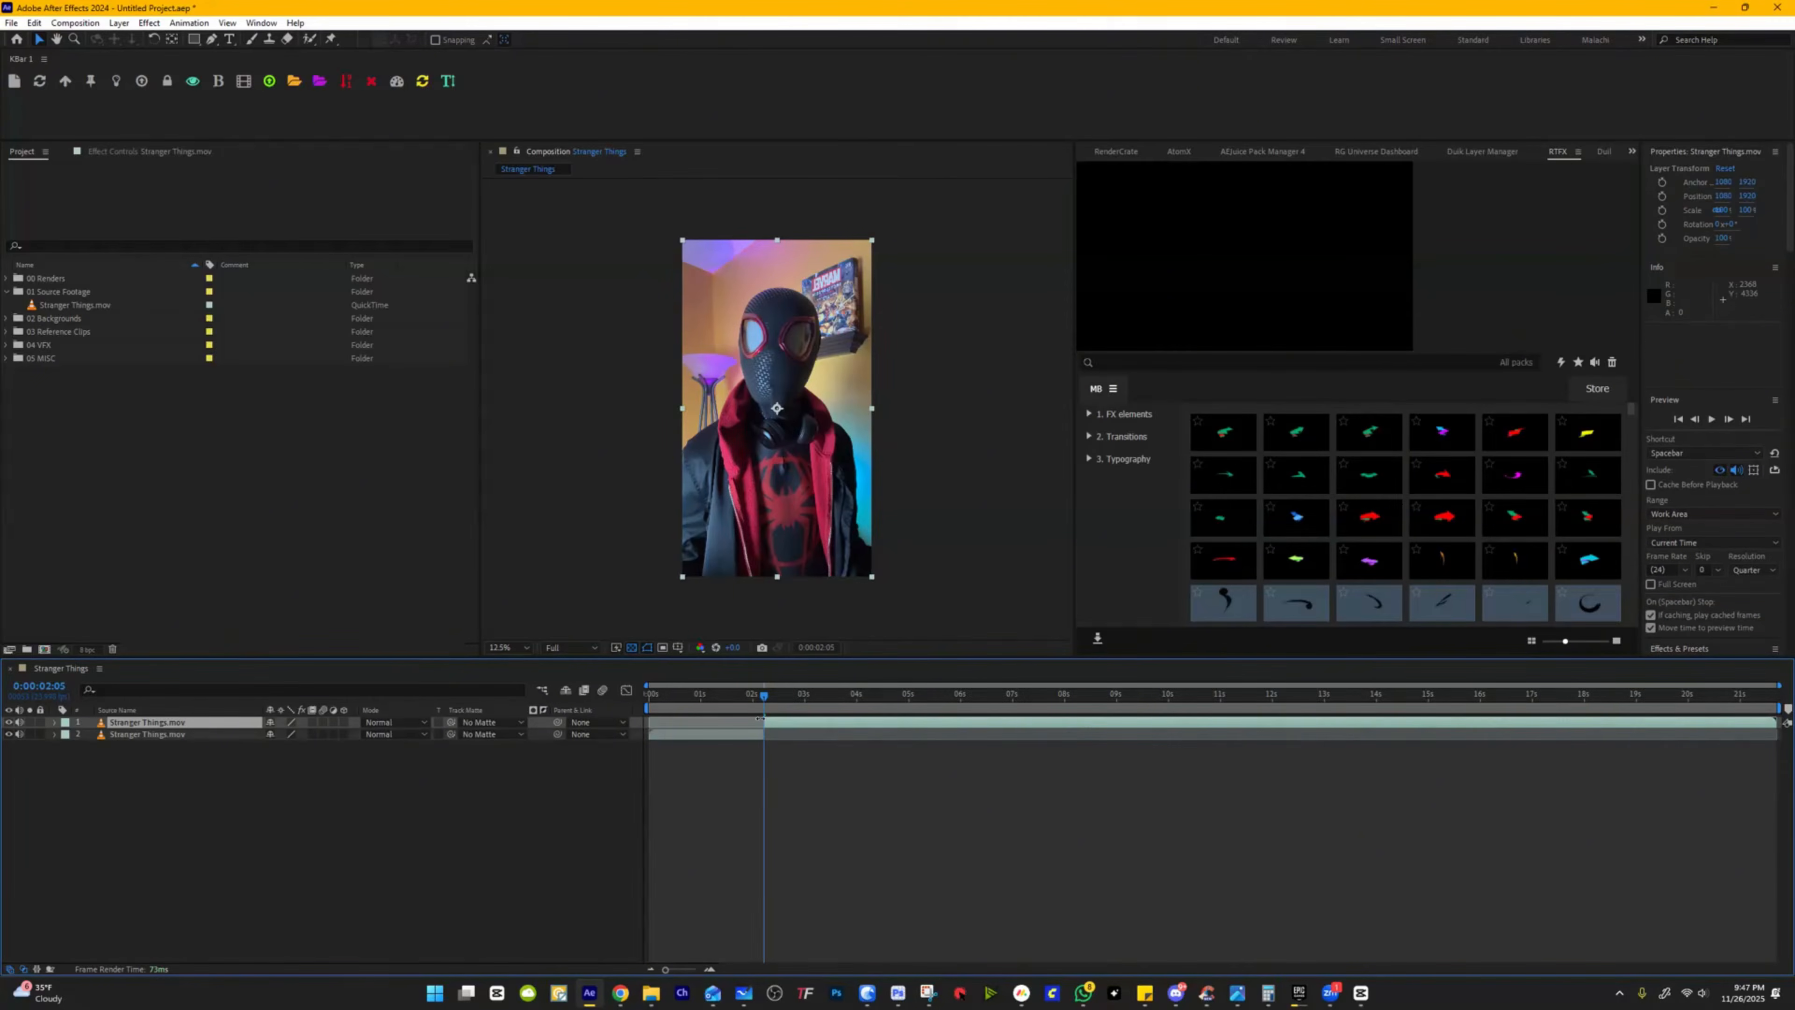
{"action": "right_click", "coordinate": [778, 724]}
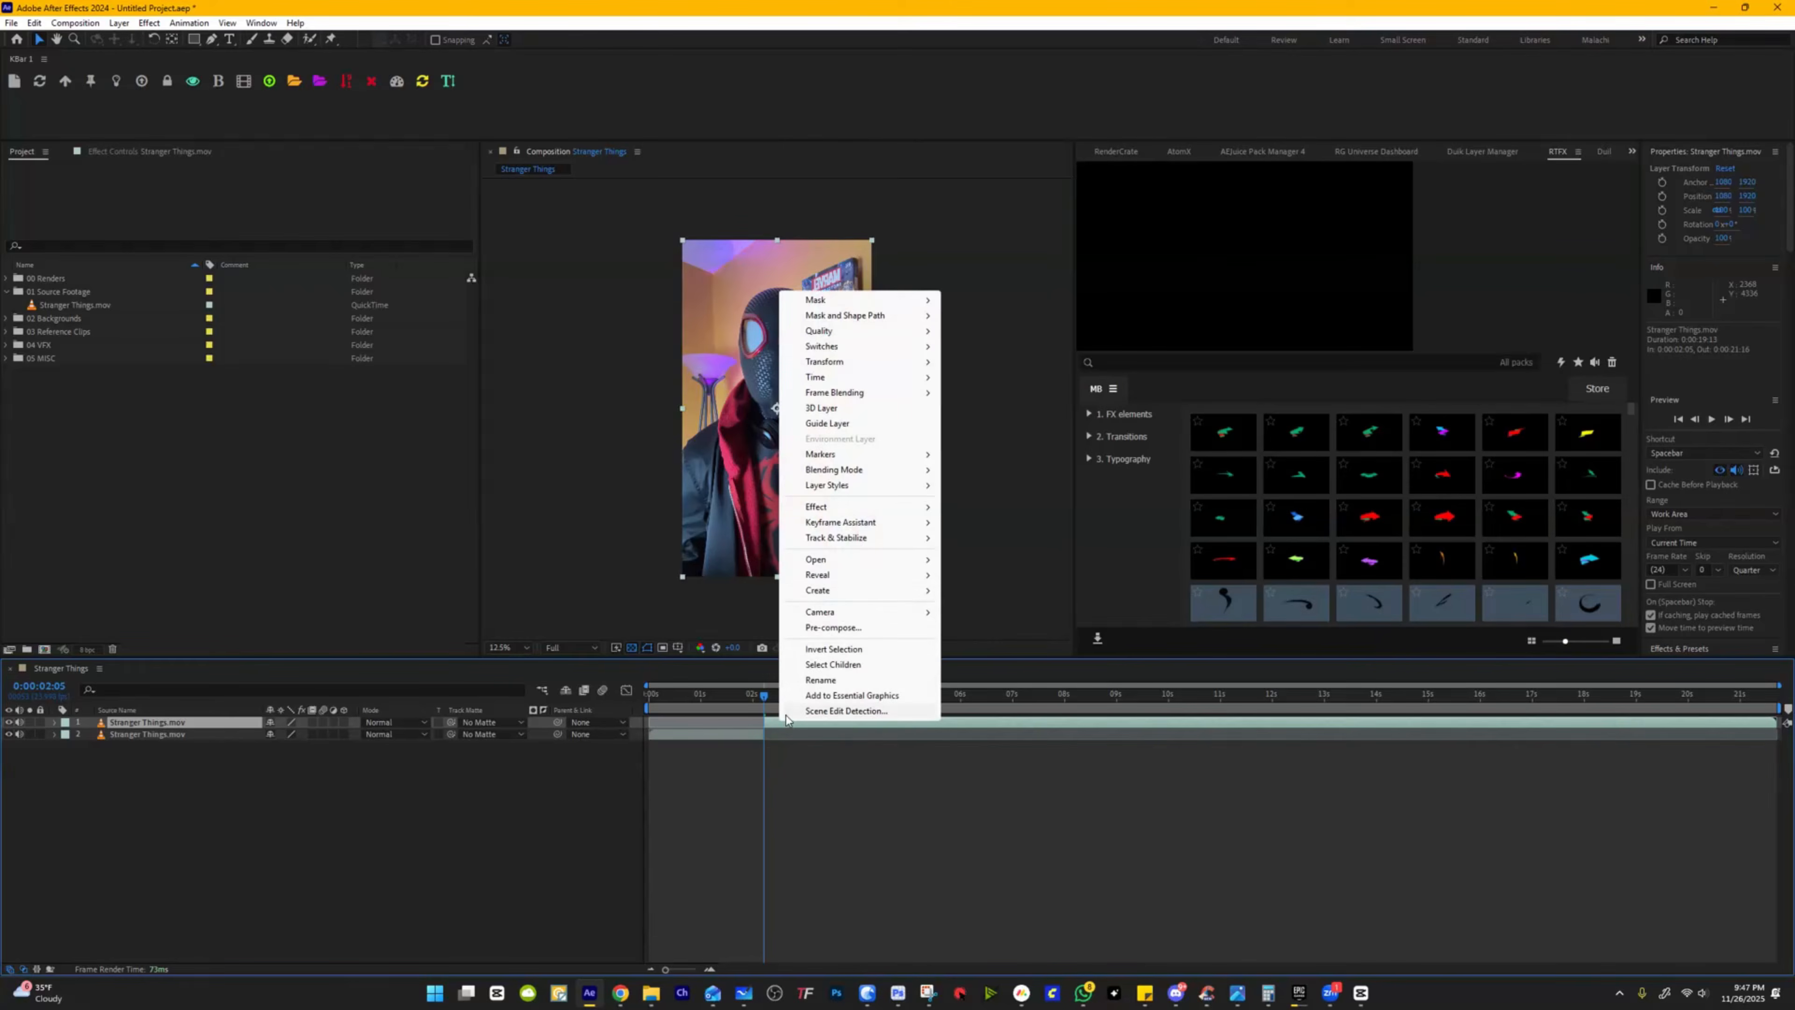
{"action": "left_click", "coordinate": [834, 628]}
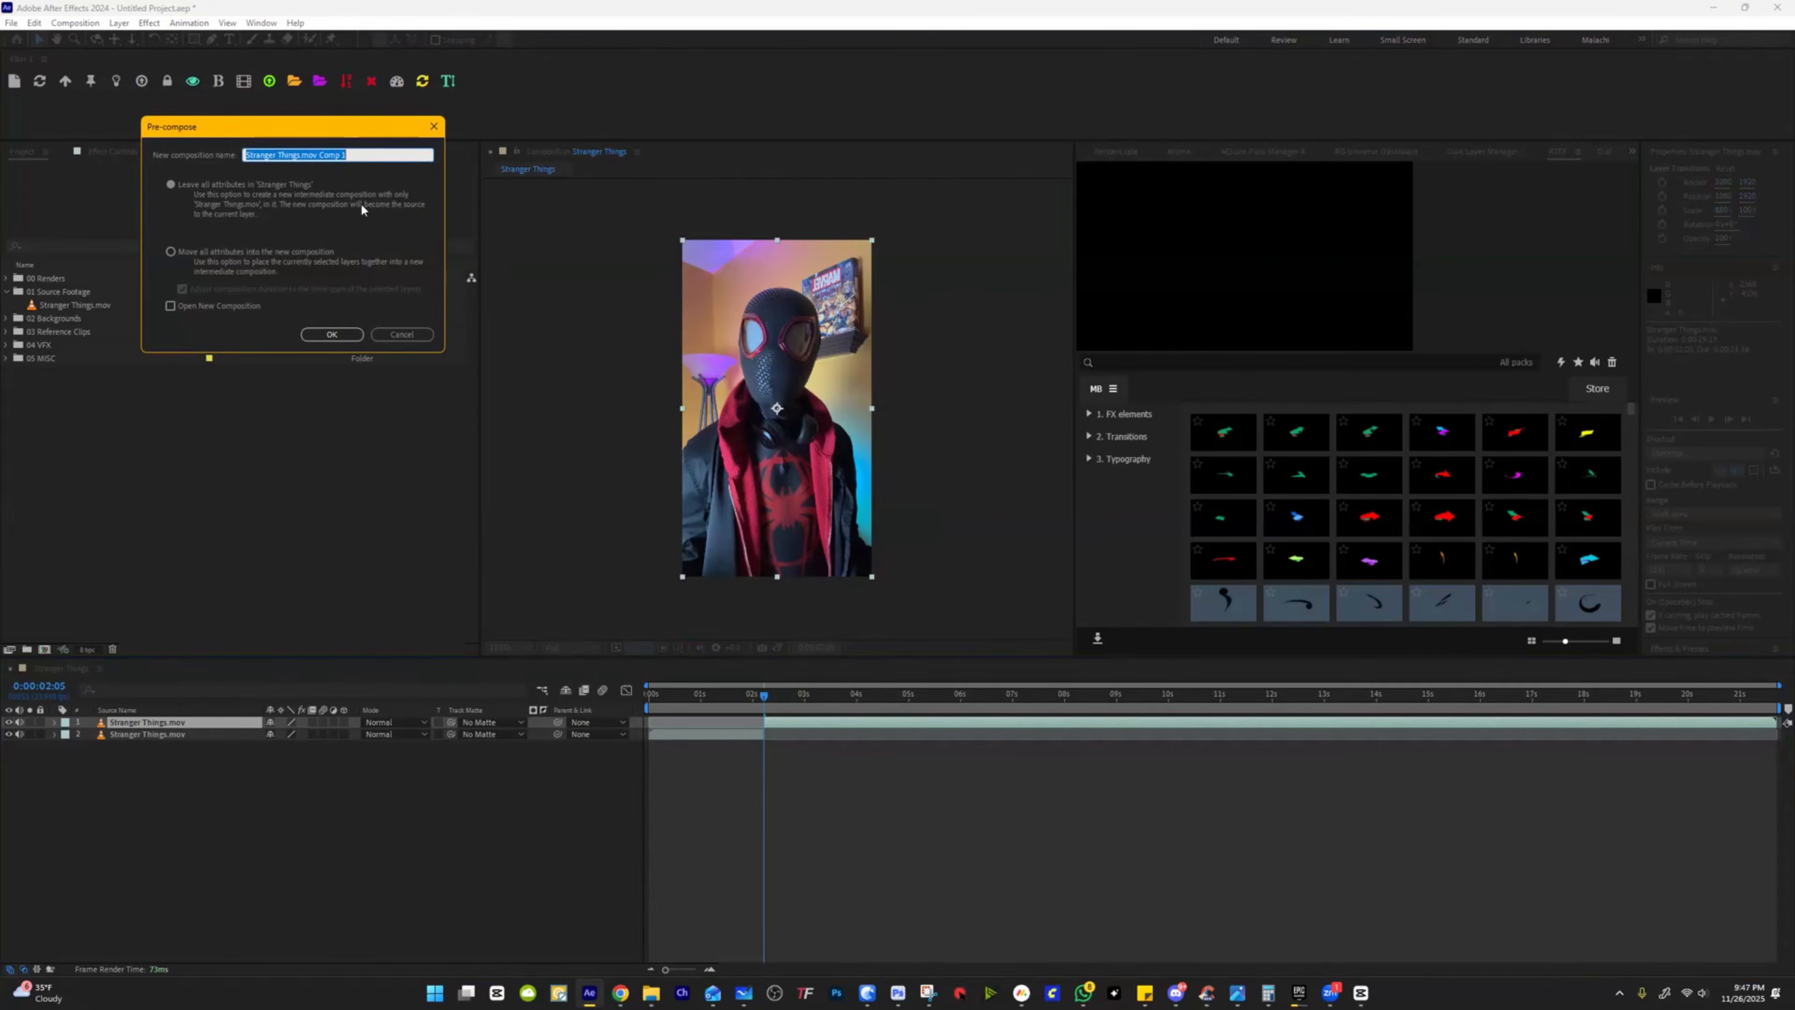
{"action": "key", "text": "Right"}
{"action": "key", "text": "BackSpace"}
{"action": "key", "text": "BackSpace"}
{"action": "key", "text": "BackSpace"}
{"action": "type", "text": "go"}
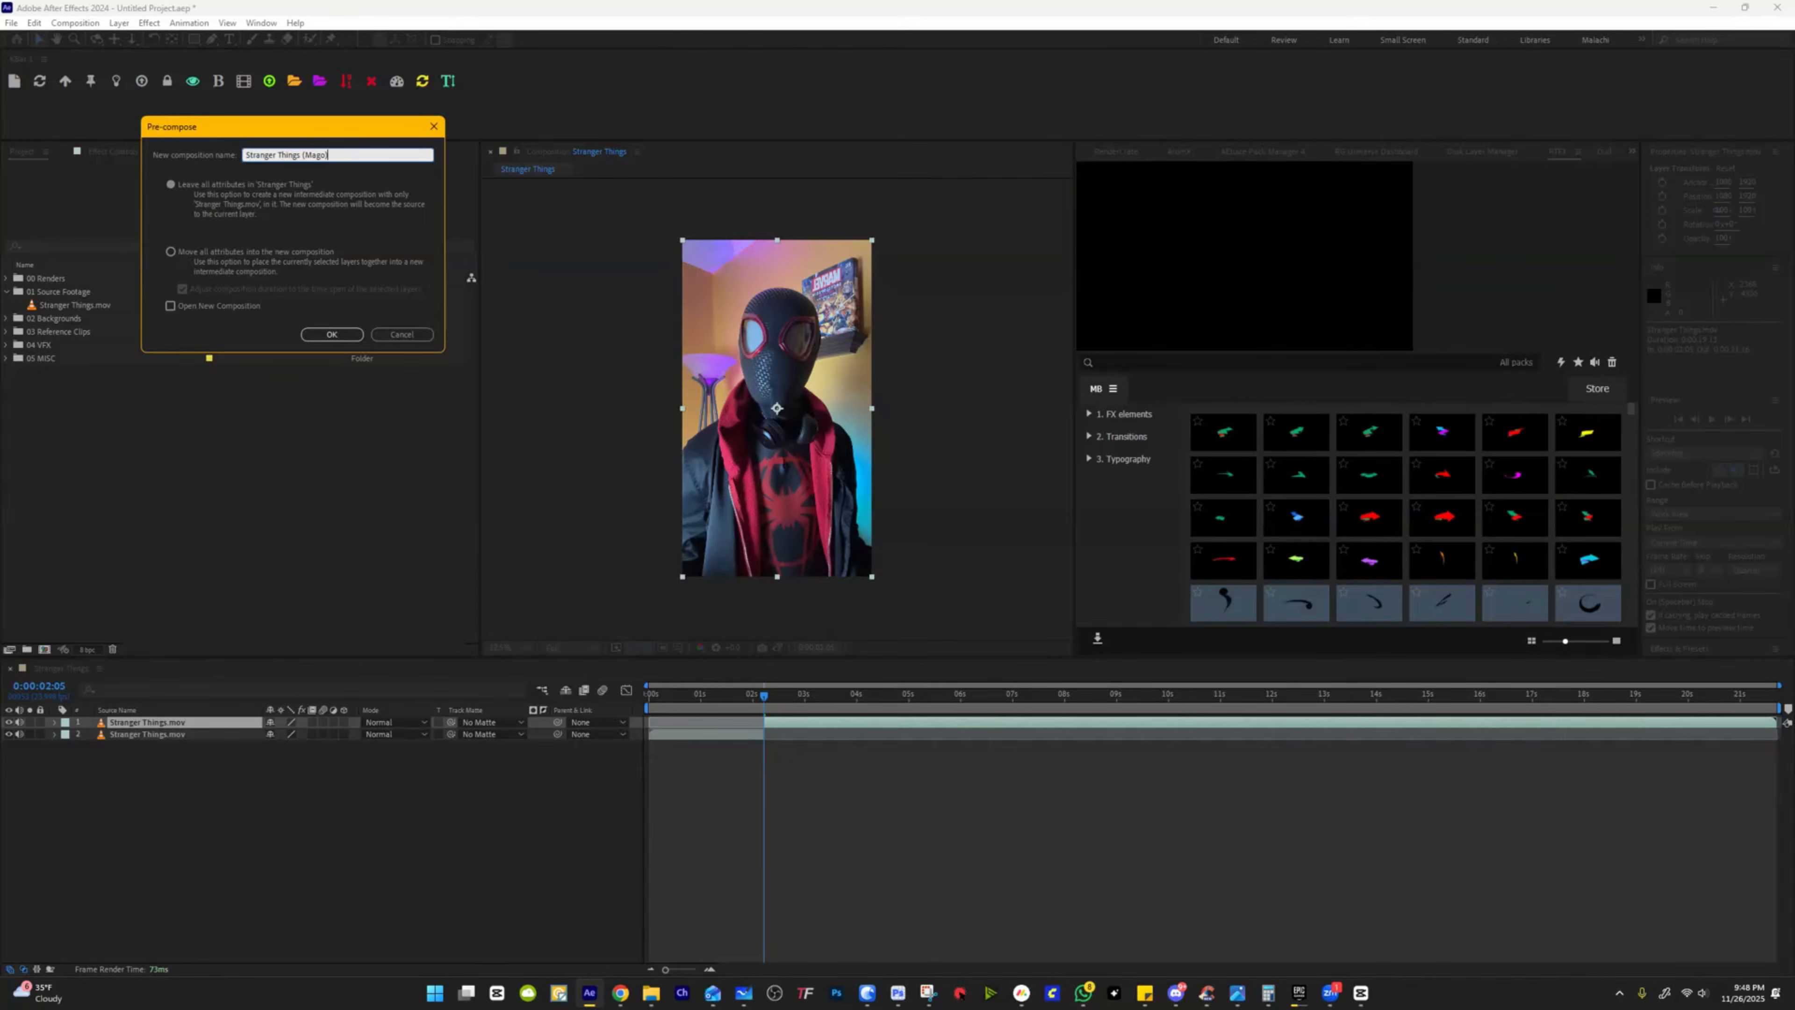
{"action": "left_click", "coordinate": [311, 337]}
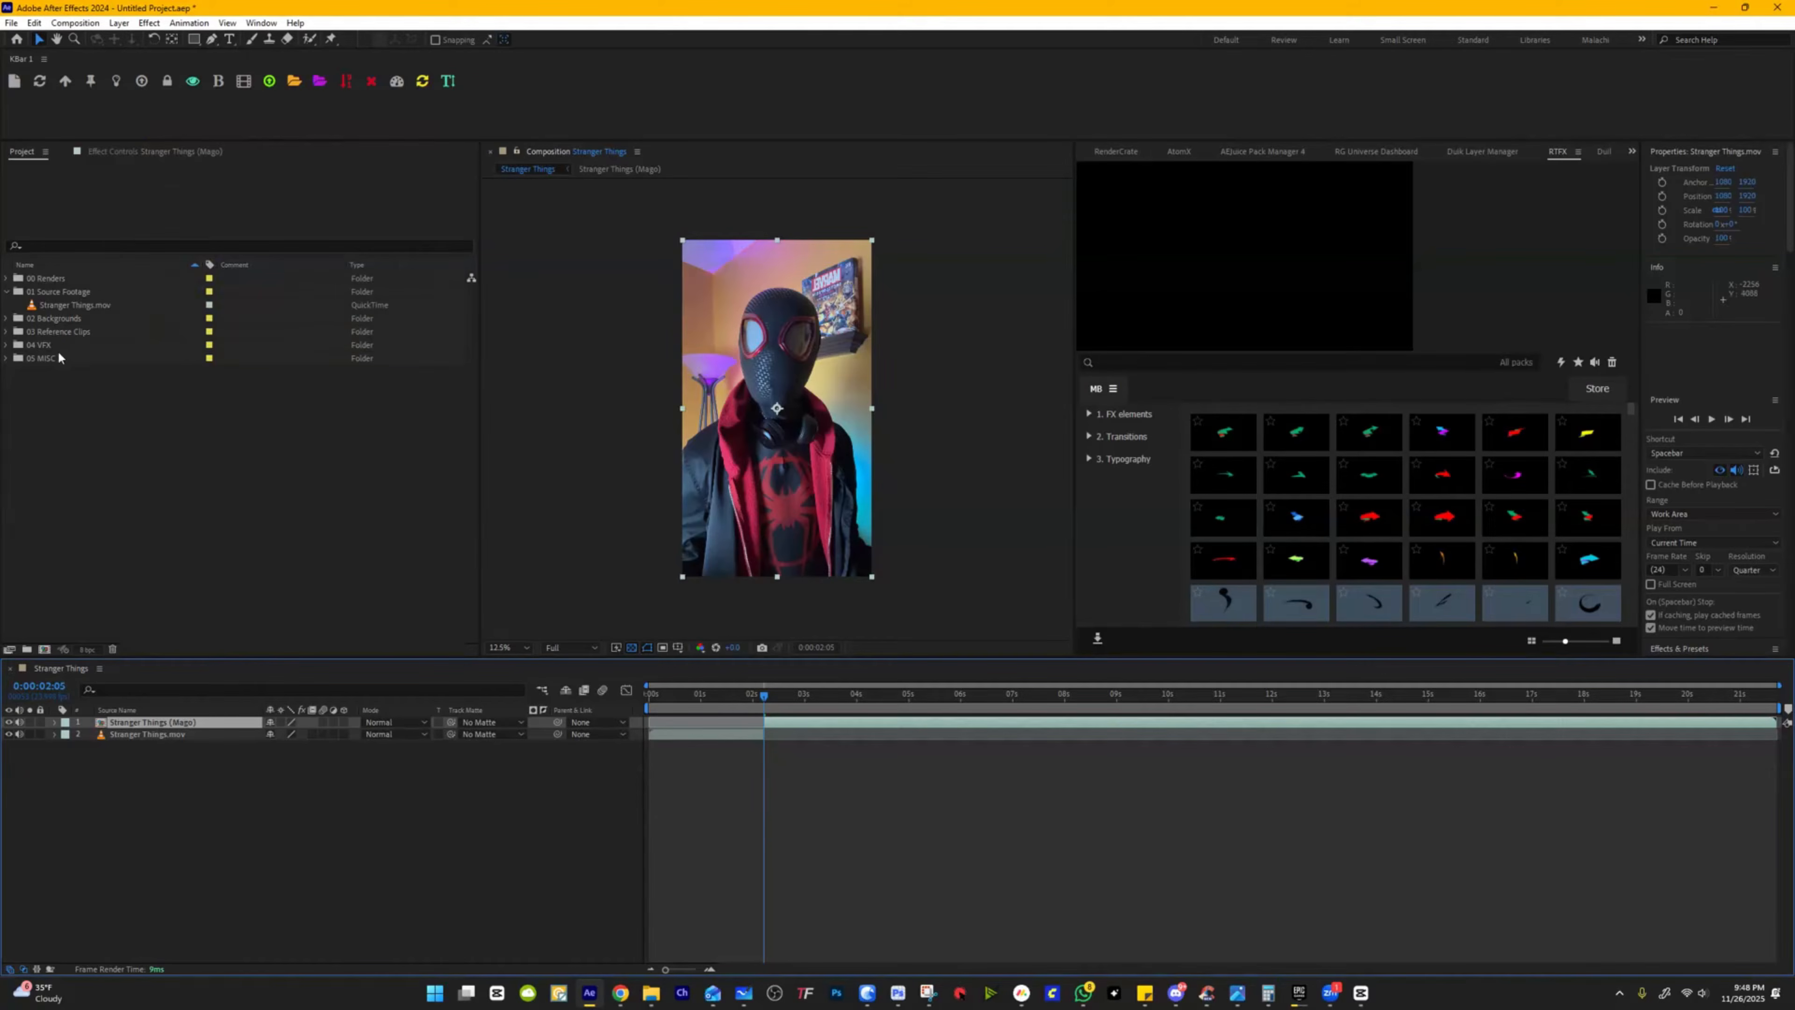
Step: Find the Stranger Things (Mago) composition in the project, send it to Adobe Media Encoder as H.264 and start the encoding
{"action": "left_click", "coordinate": [105, 242]}
{"action": "type", "text": "mago"}
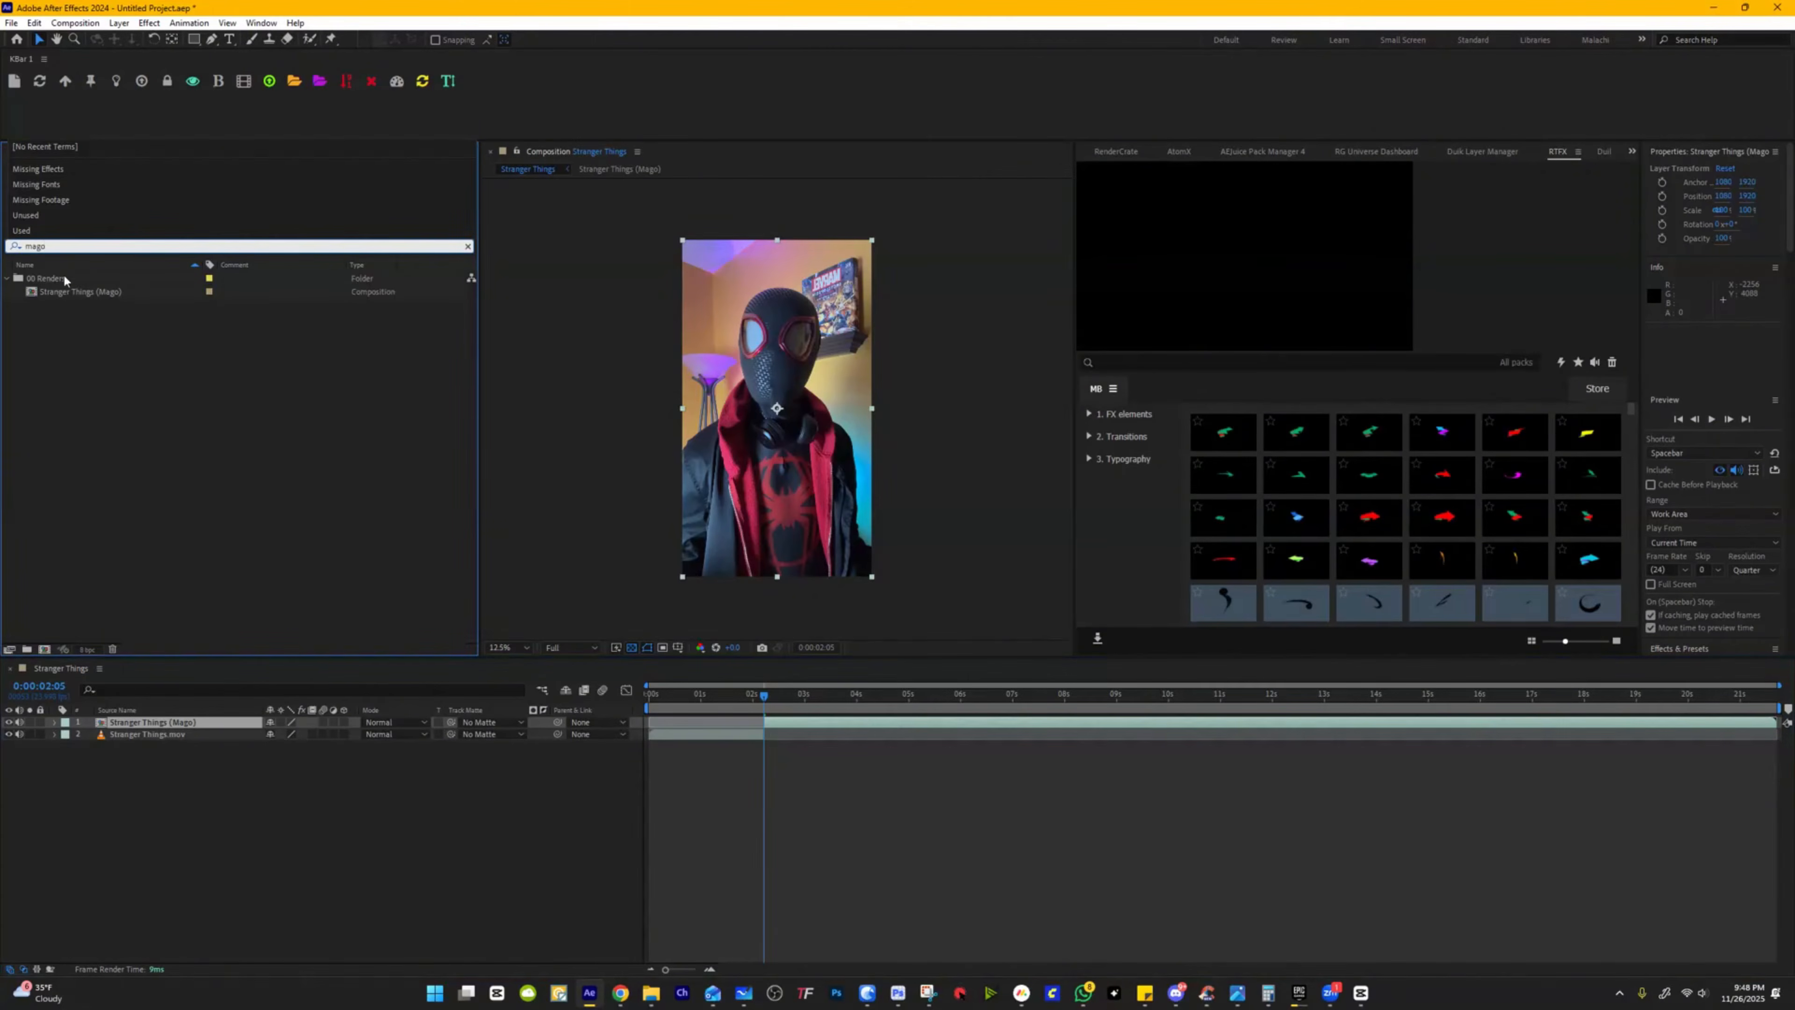
{"action": "left_click", "coordinate": [83, 292]}
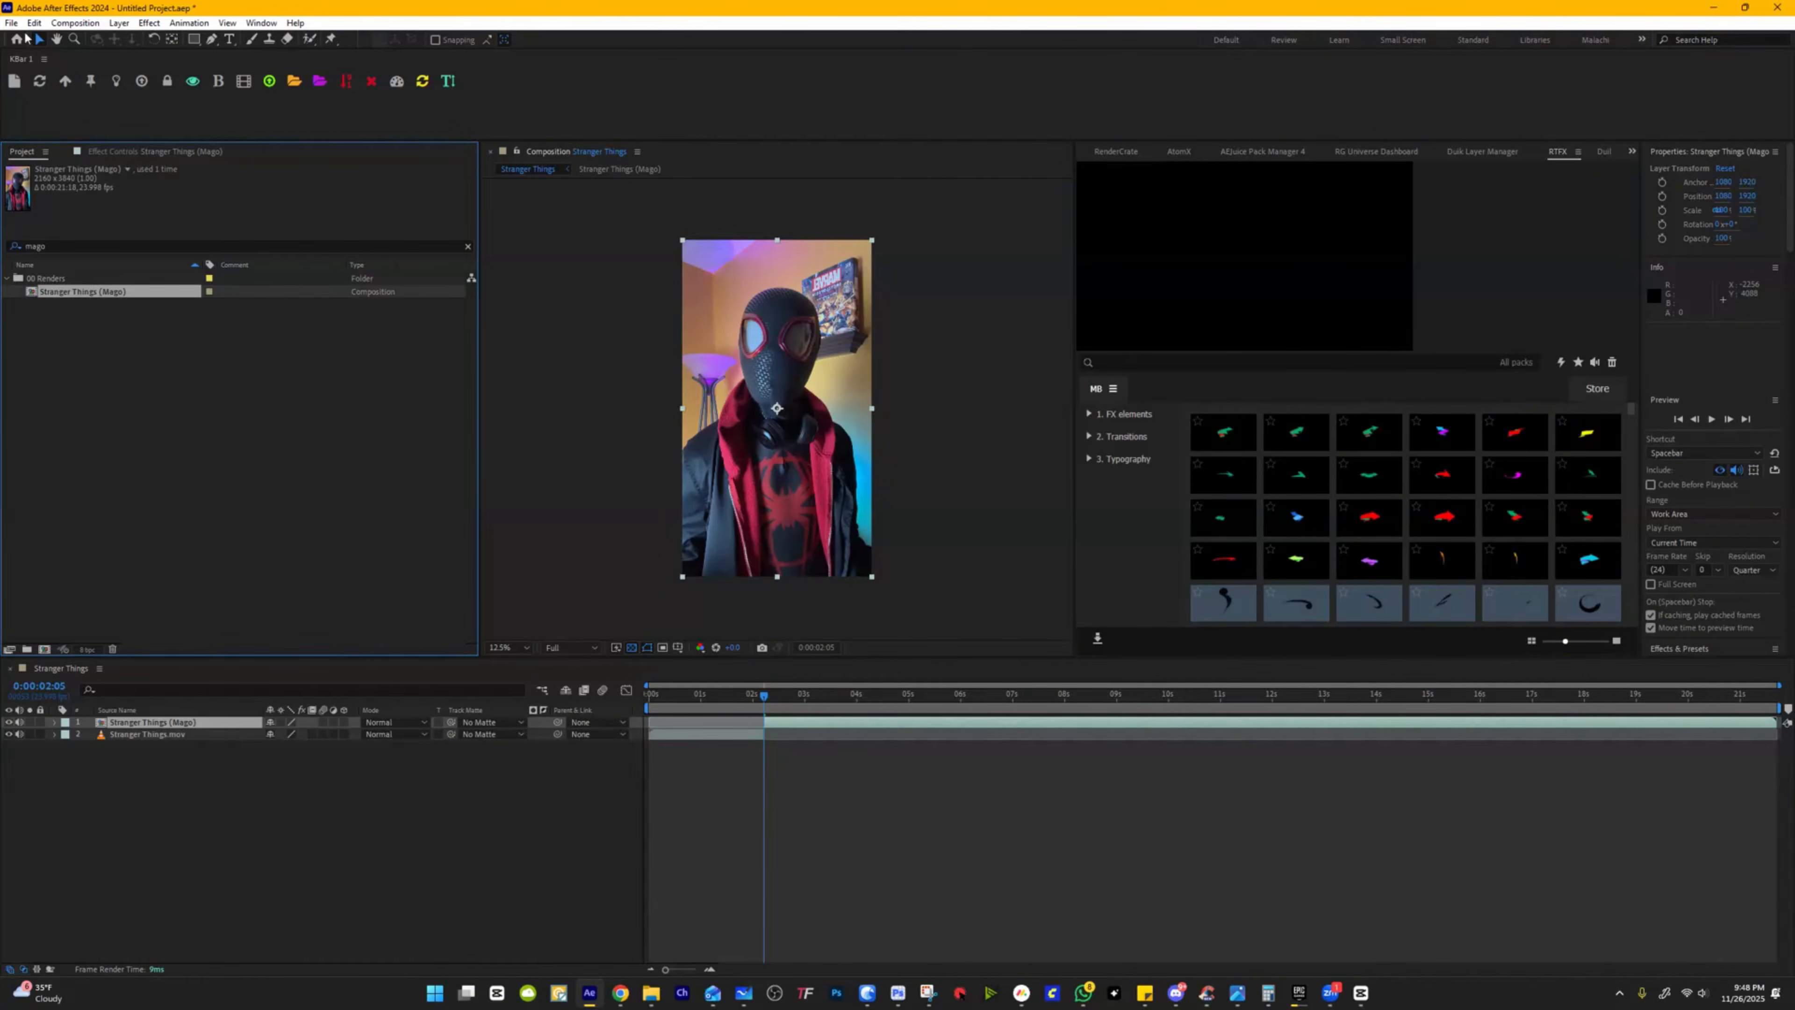
{"action": "left_click", "coordinate": [11, 22]}
{"action": "mouse_move", "coordinate": [105, 253]}
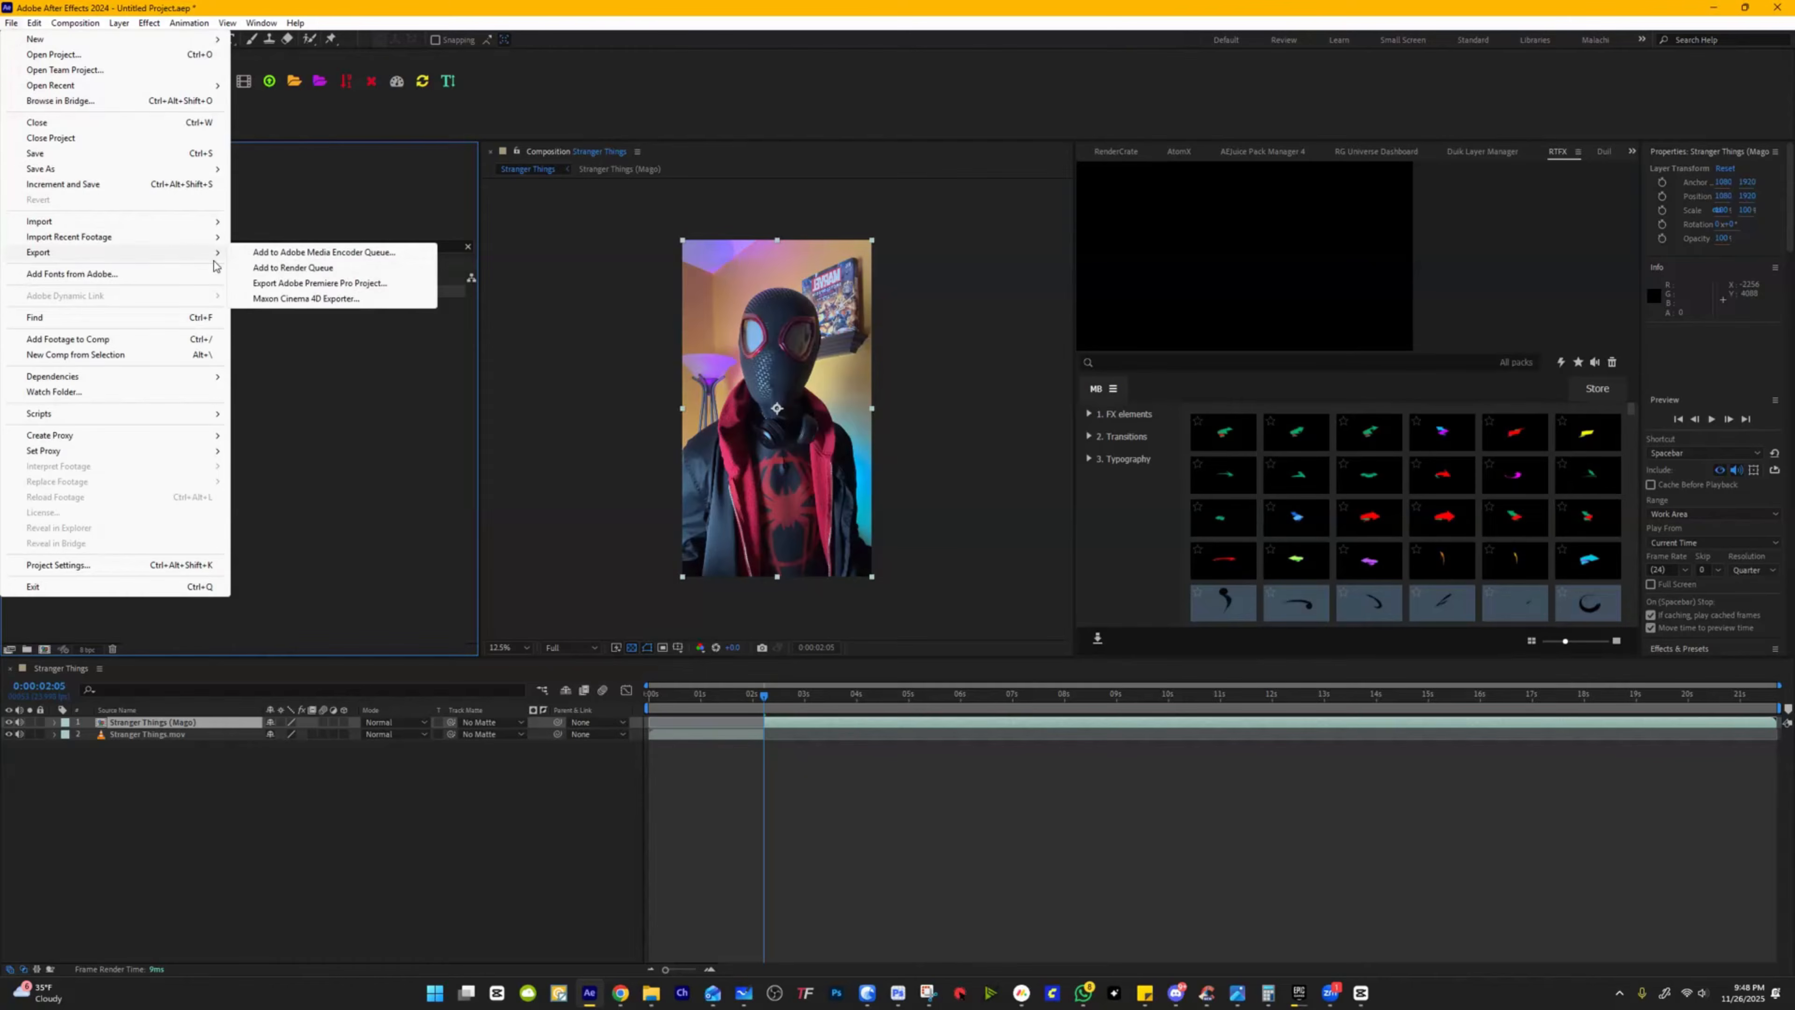
{"action": "left_click", "coordinate": [312, 255]}
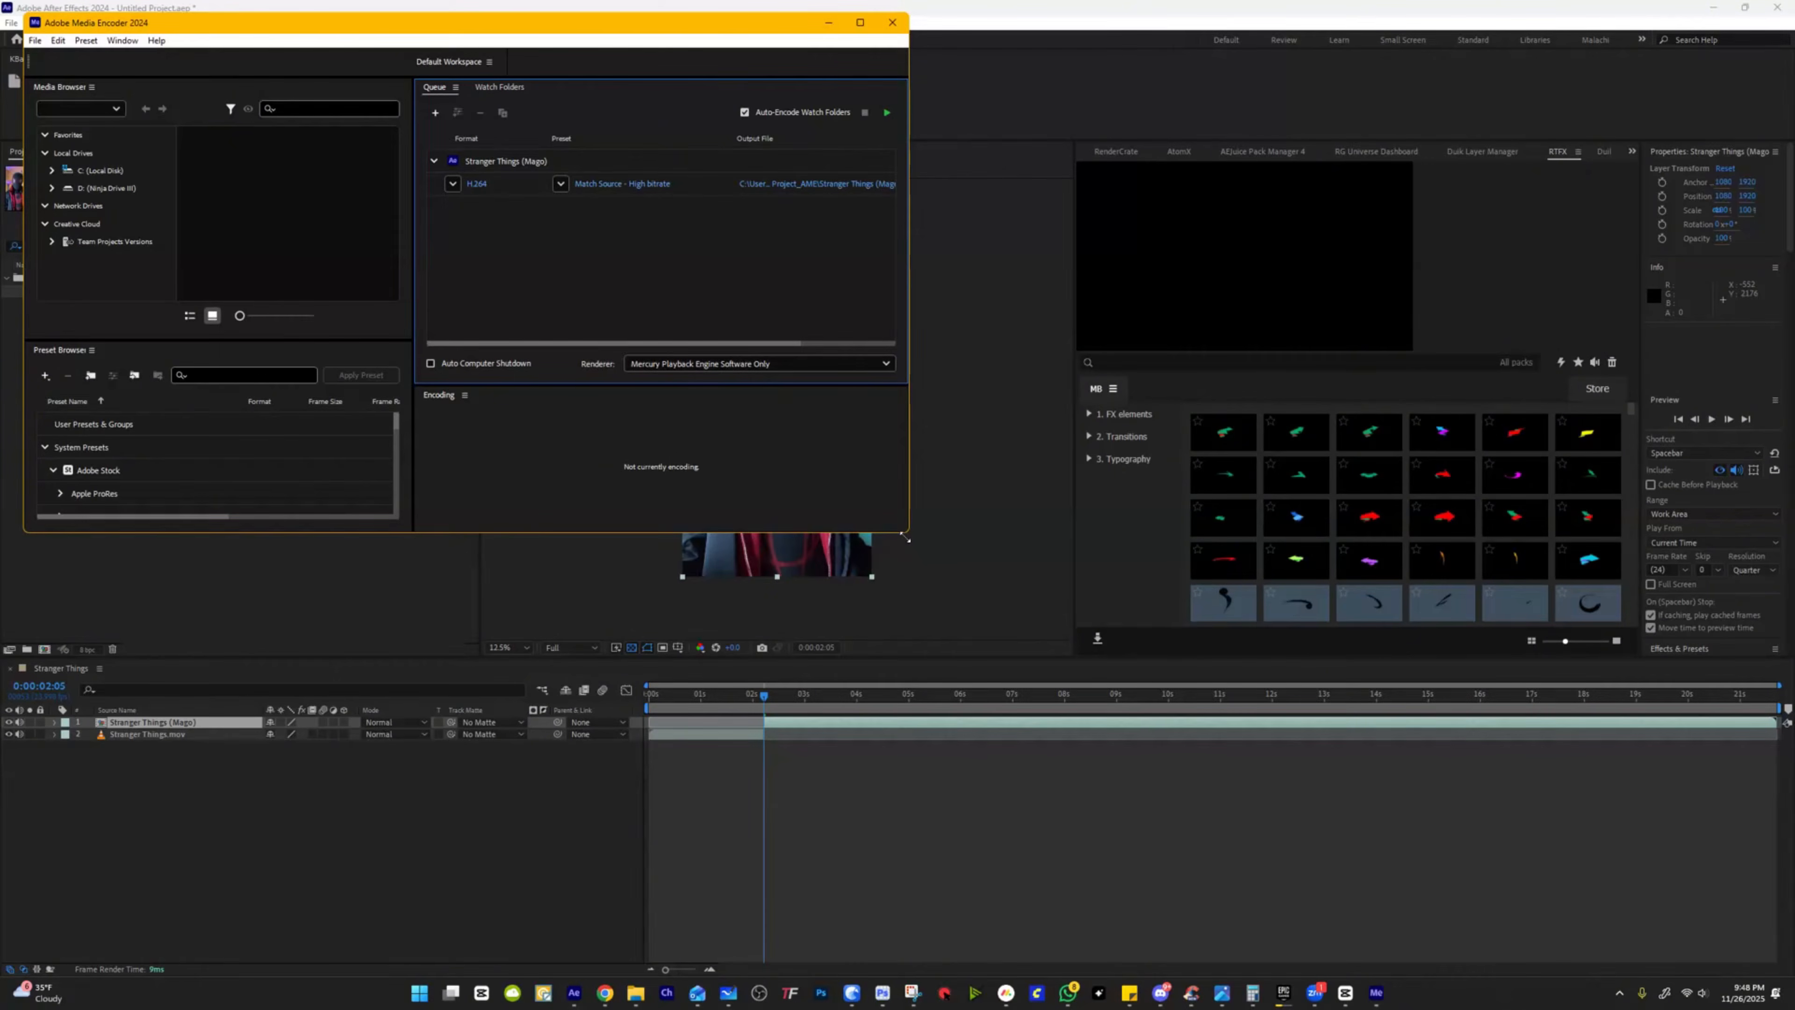
{"action": "left_click_drag", "start_coordinate": [906, 538], "coordinate": [1209, 686]}
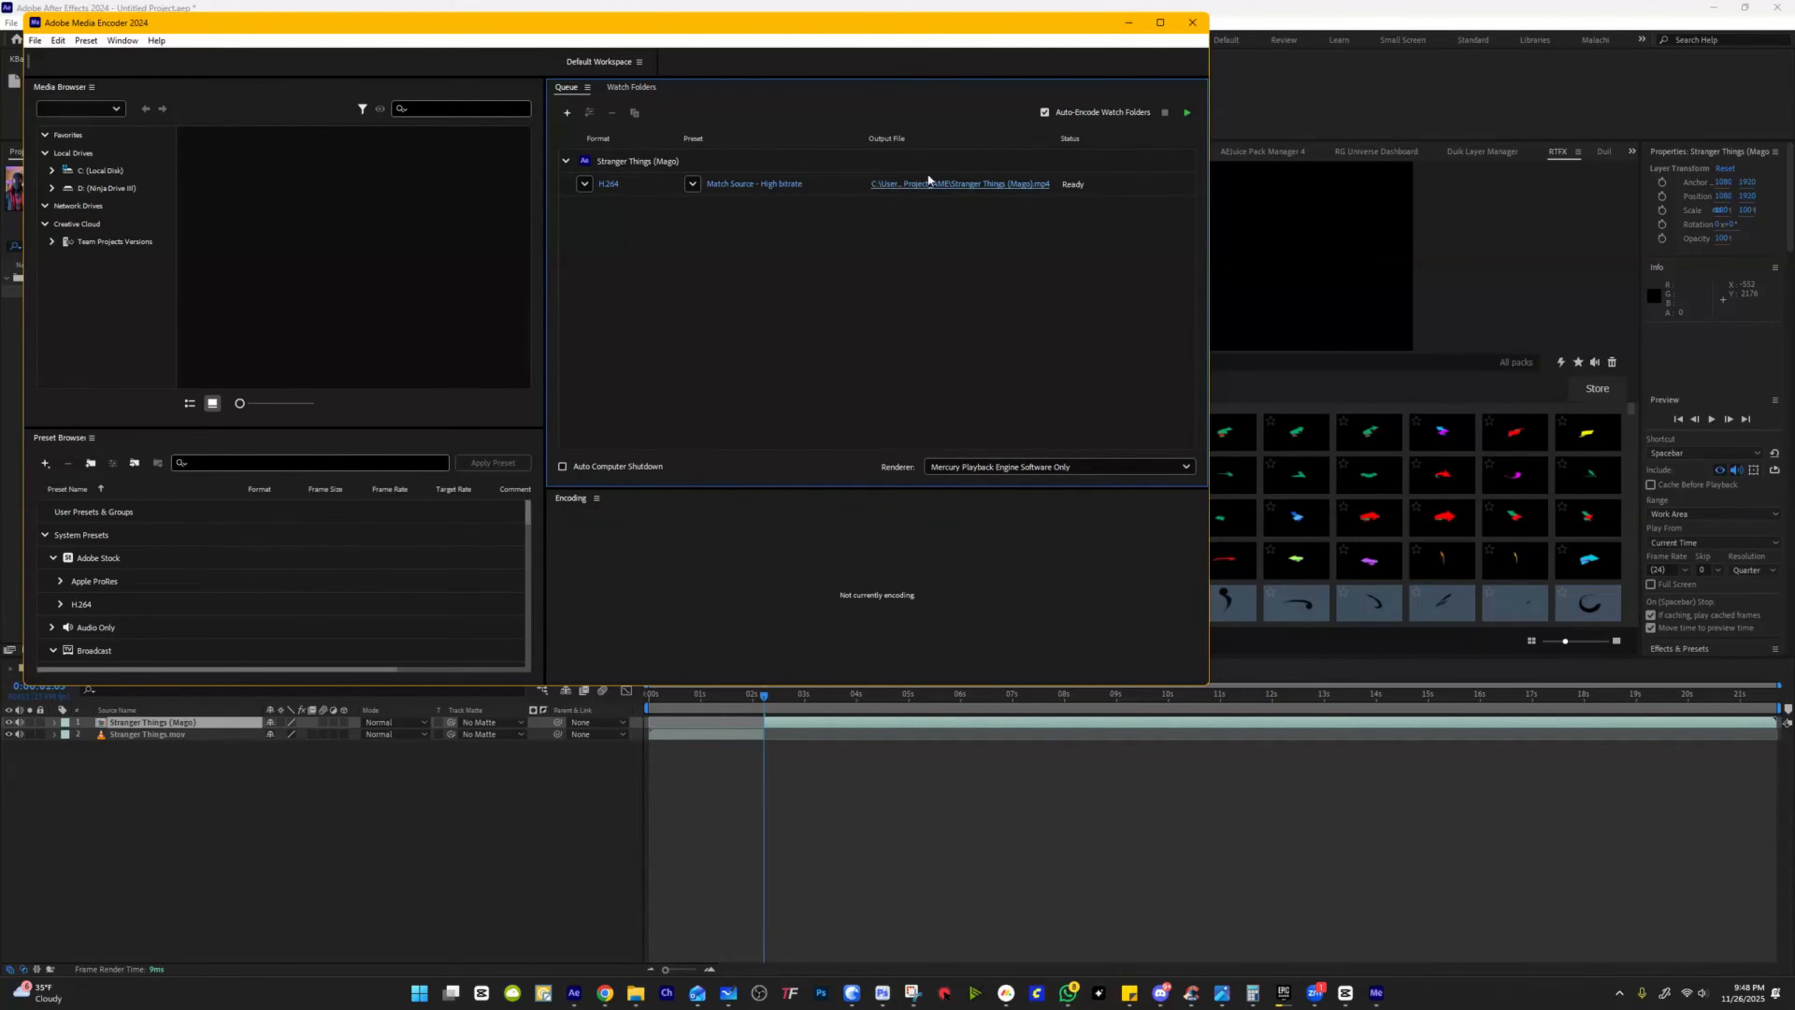
{"action": "left_click", "coordinate": [1187, 113]}
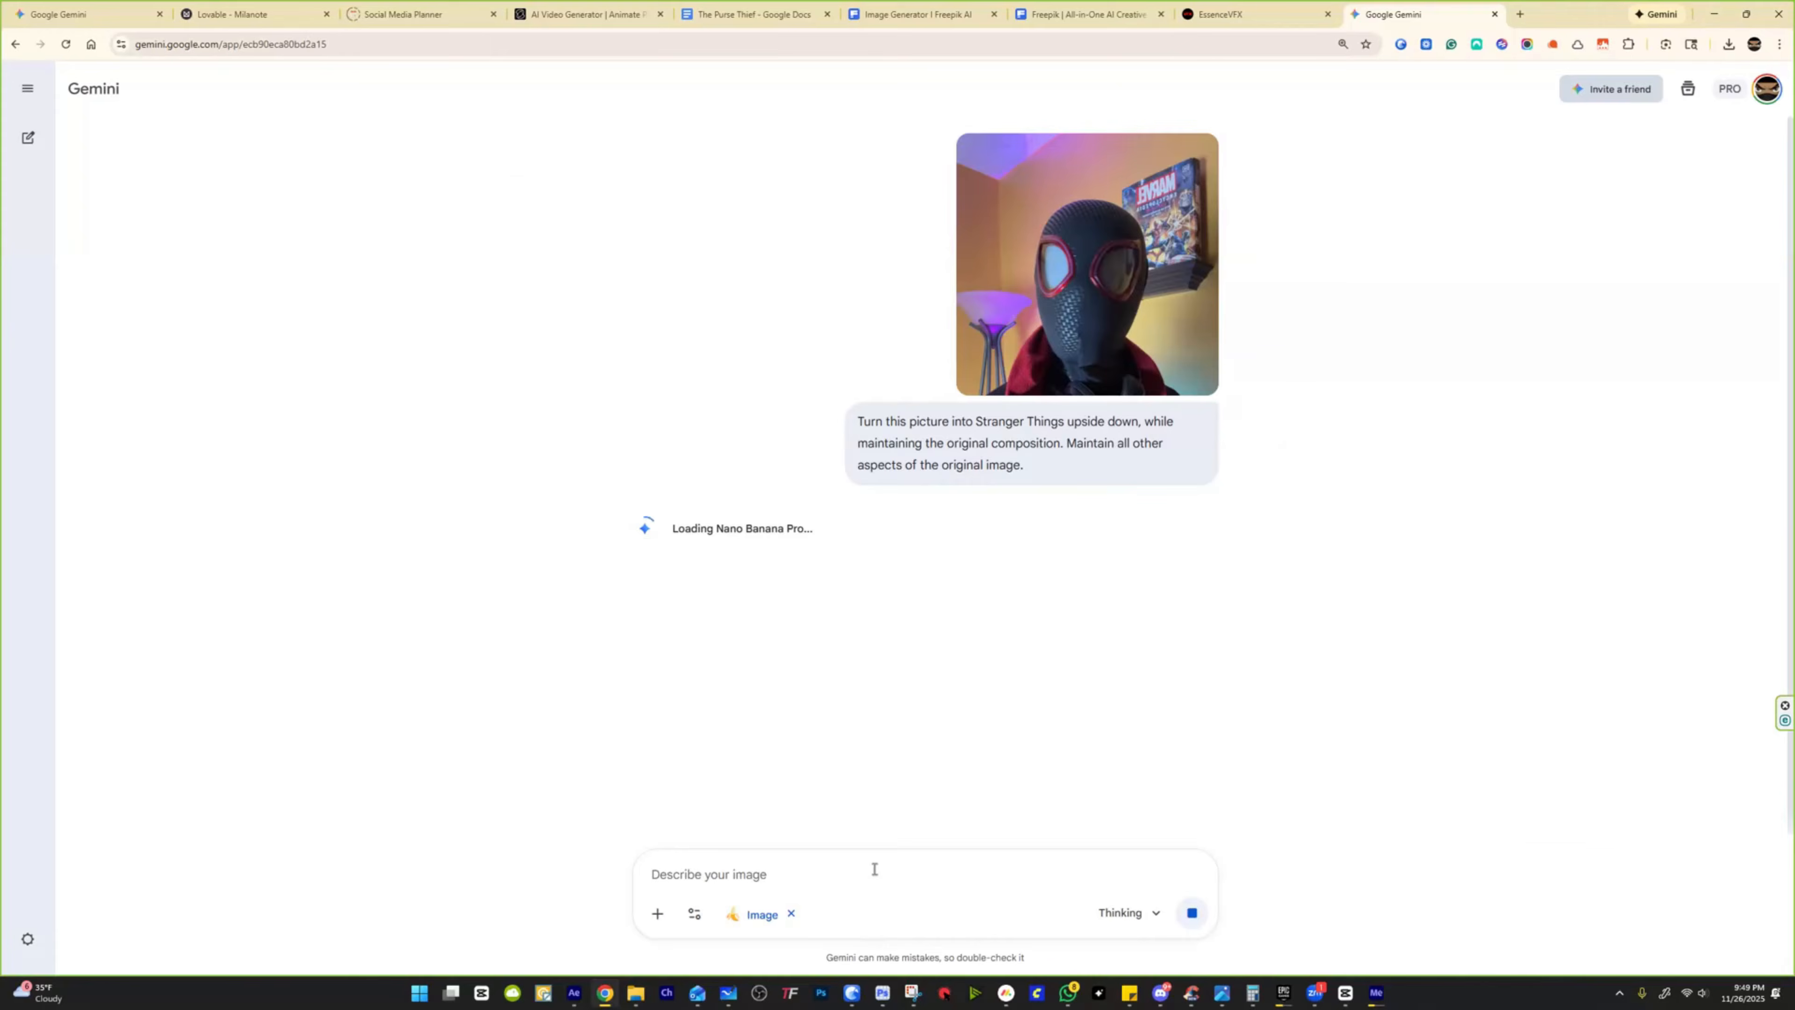
Step: Switch to Gemini and download the generated Stranger Things upside-down version of the picture
{"action": "key", "text": "alt+Tab"}
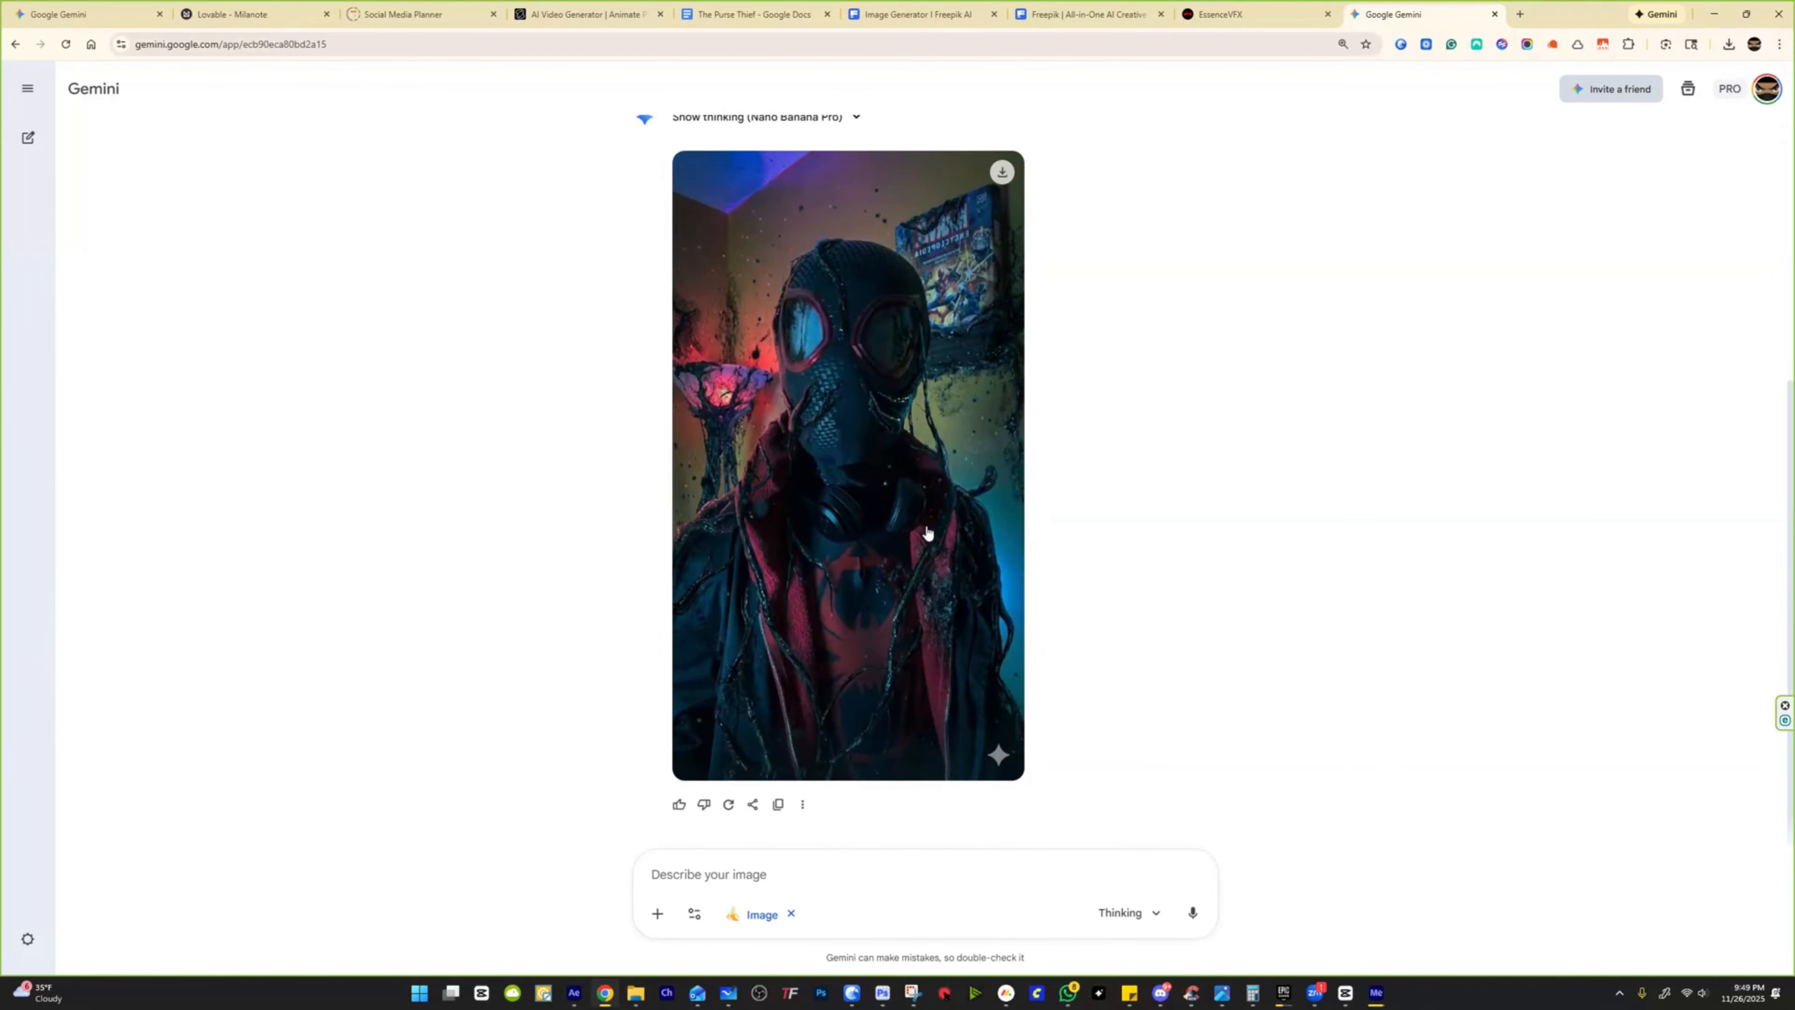
{"action": "right_click", "coordinate": [928, 531]}
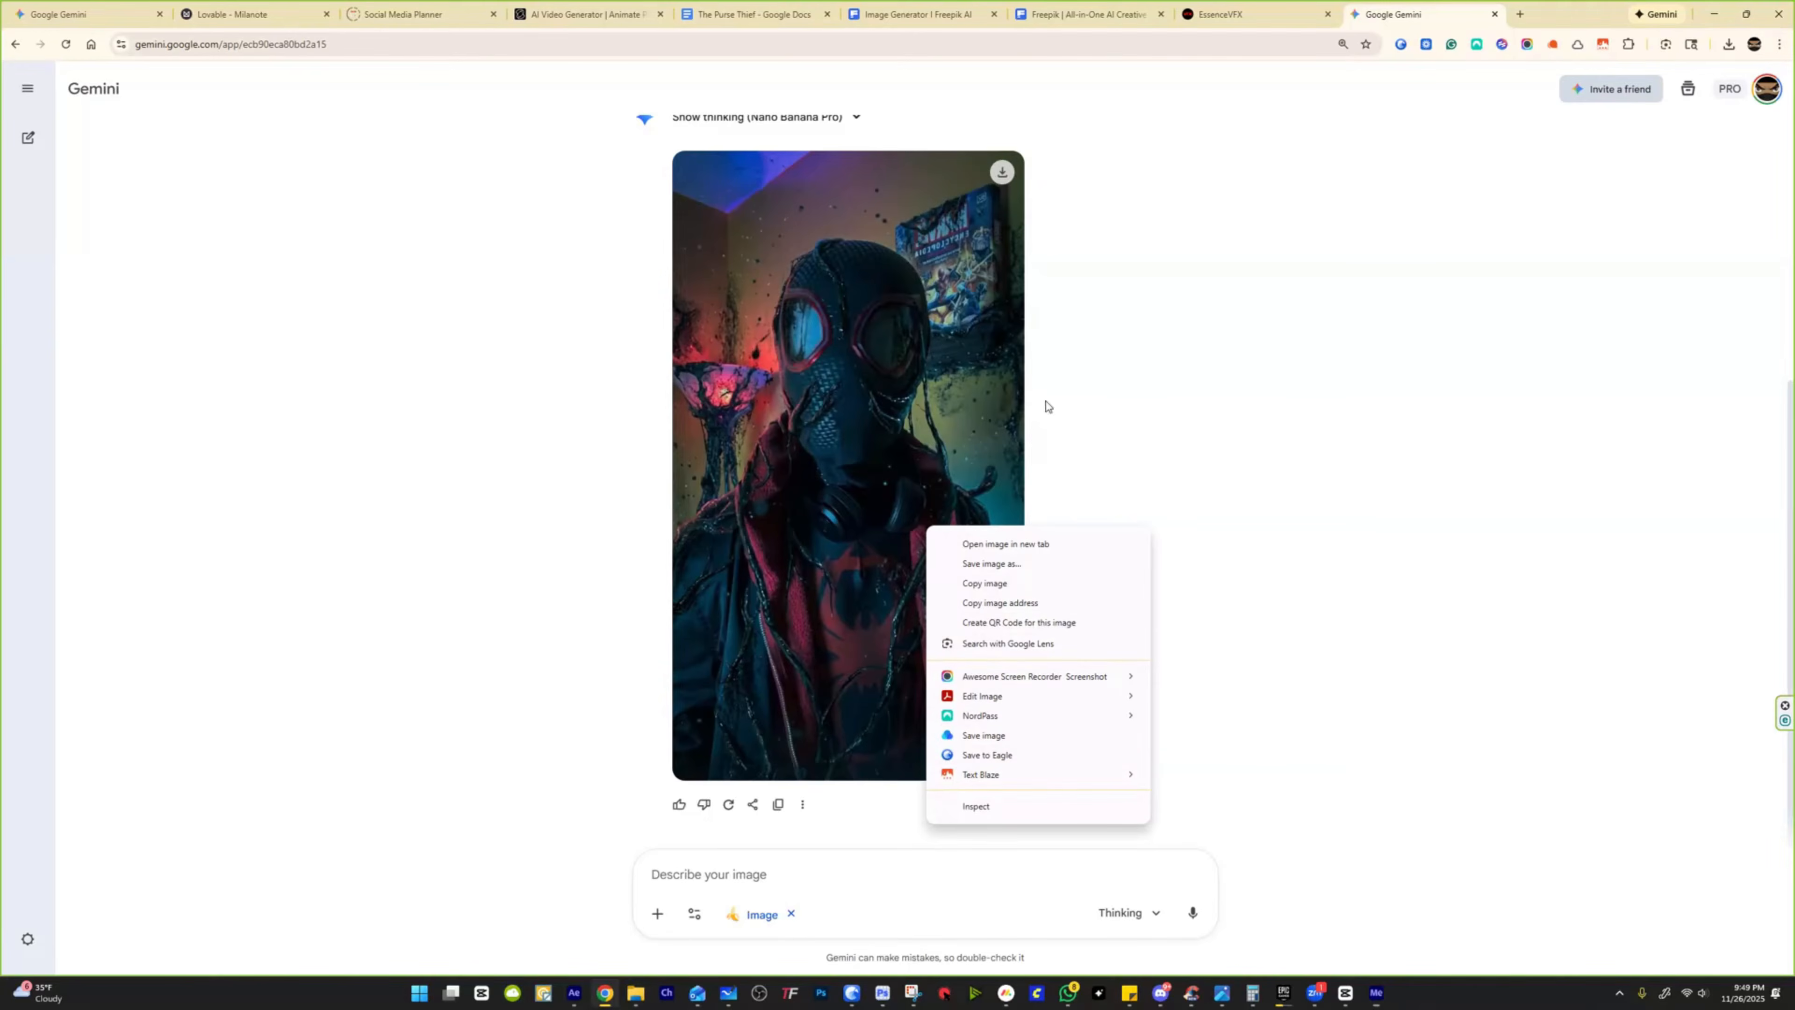
{"action": "left_click", "coordinate": [1011, 188]}
{"action": "left_click", "coordinate": [1001, 177]}
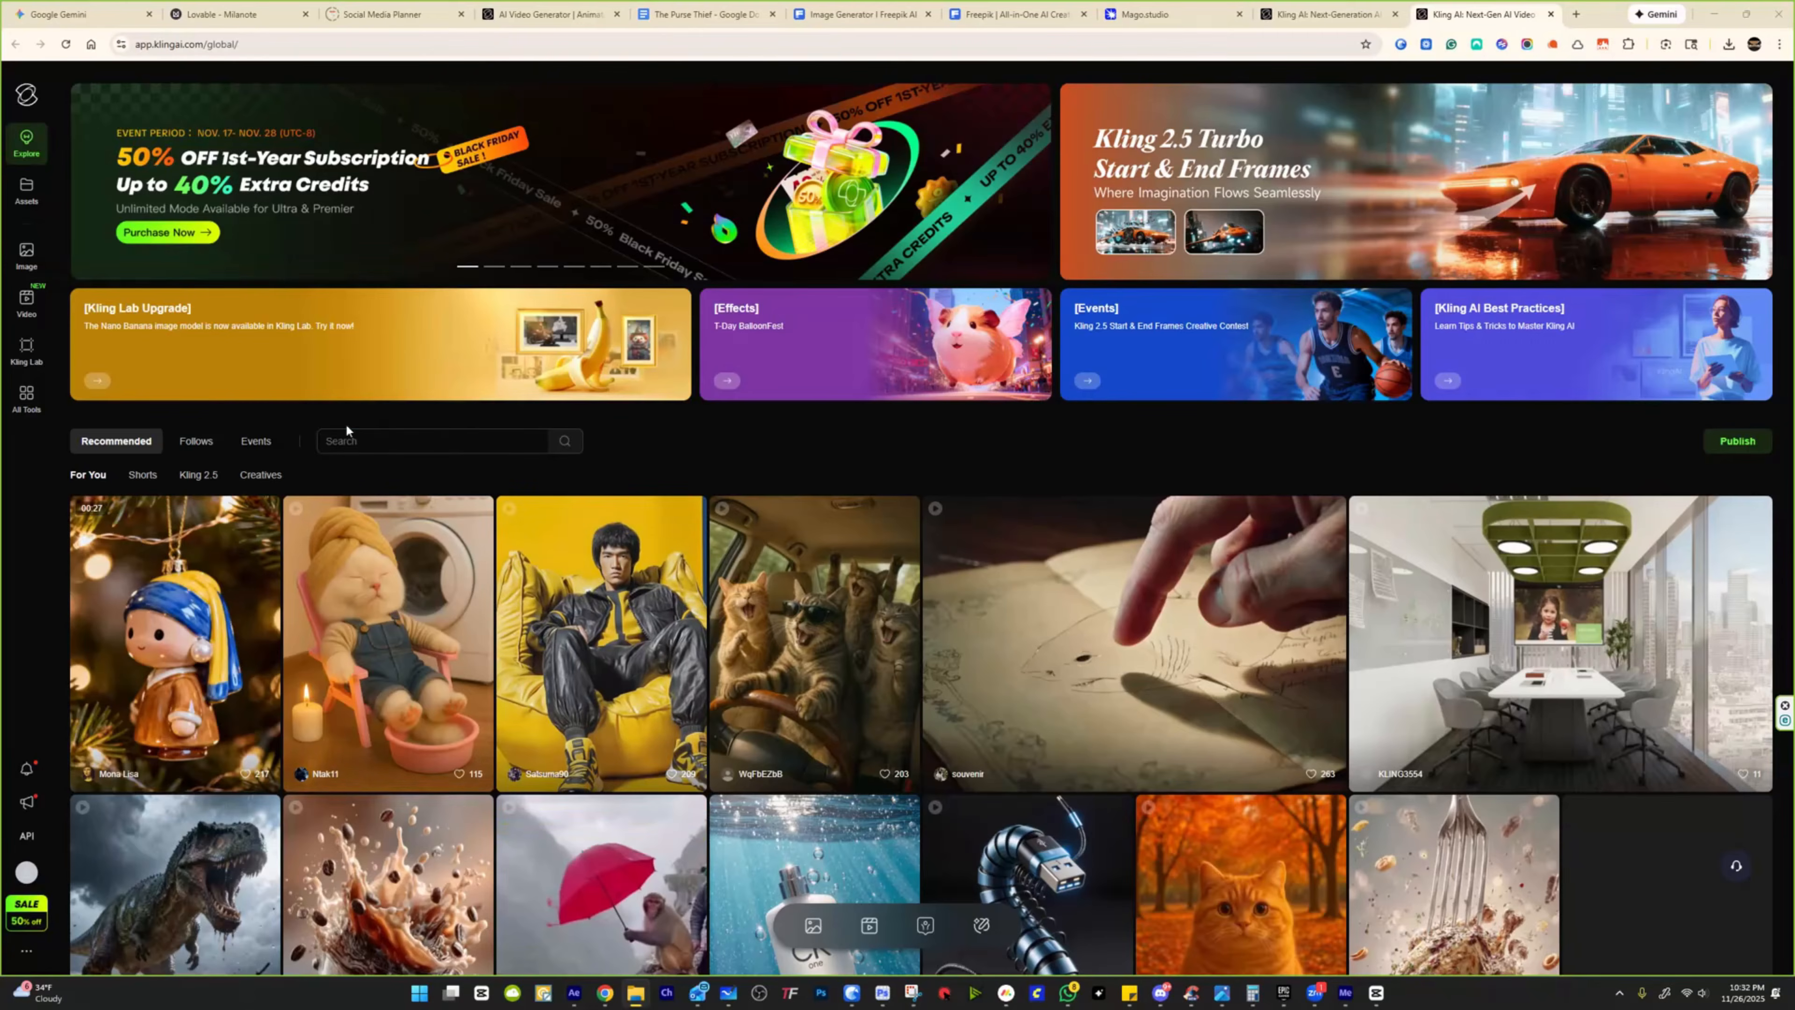
Step: In Kling AI's video generator, add the original picture as start frame and the upside-down picture as end frame
{"action": "left_click", "coordinate": [26, 299]}
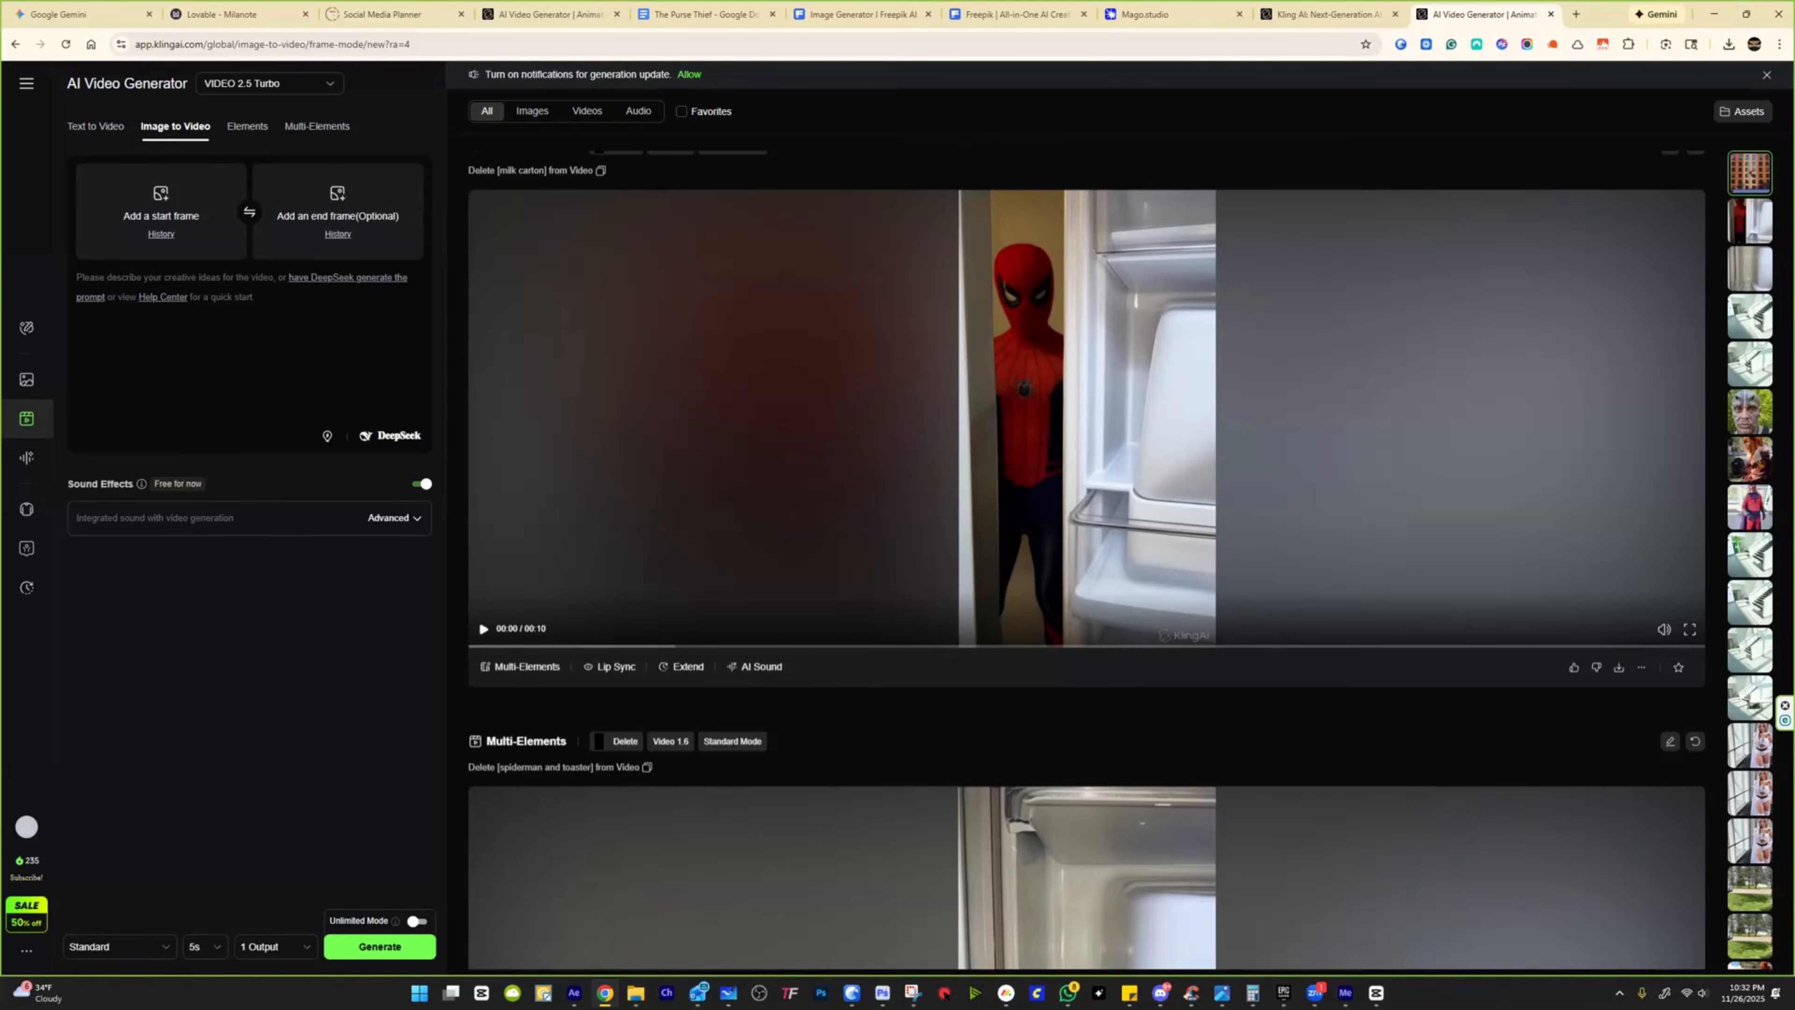
{"action": "key", "text": "alt+Tab"}
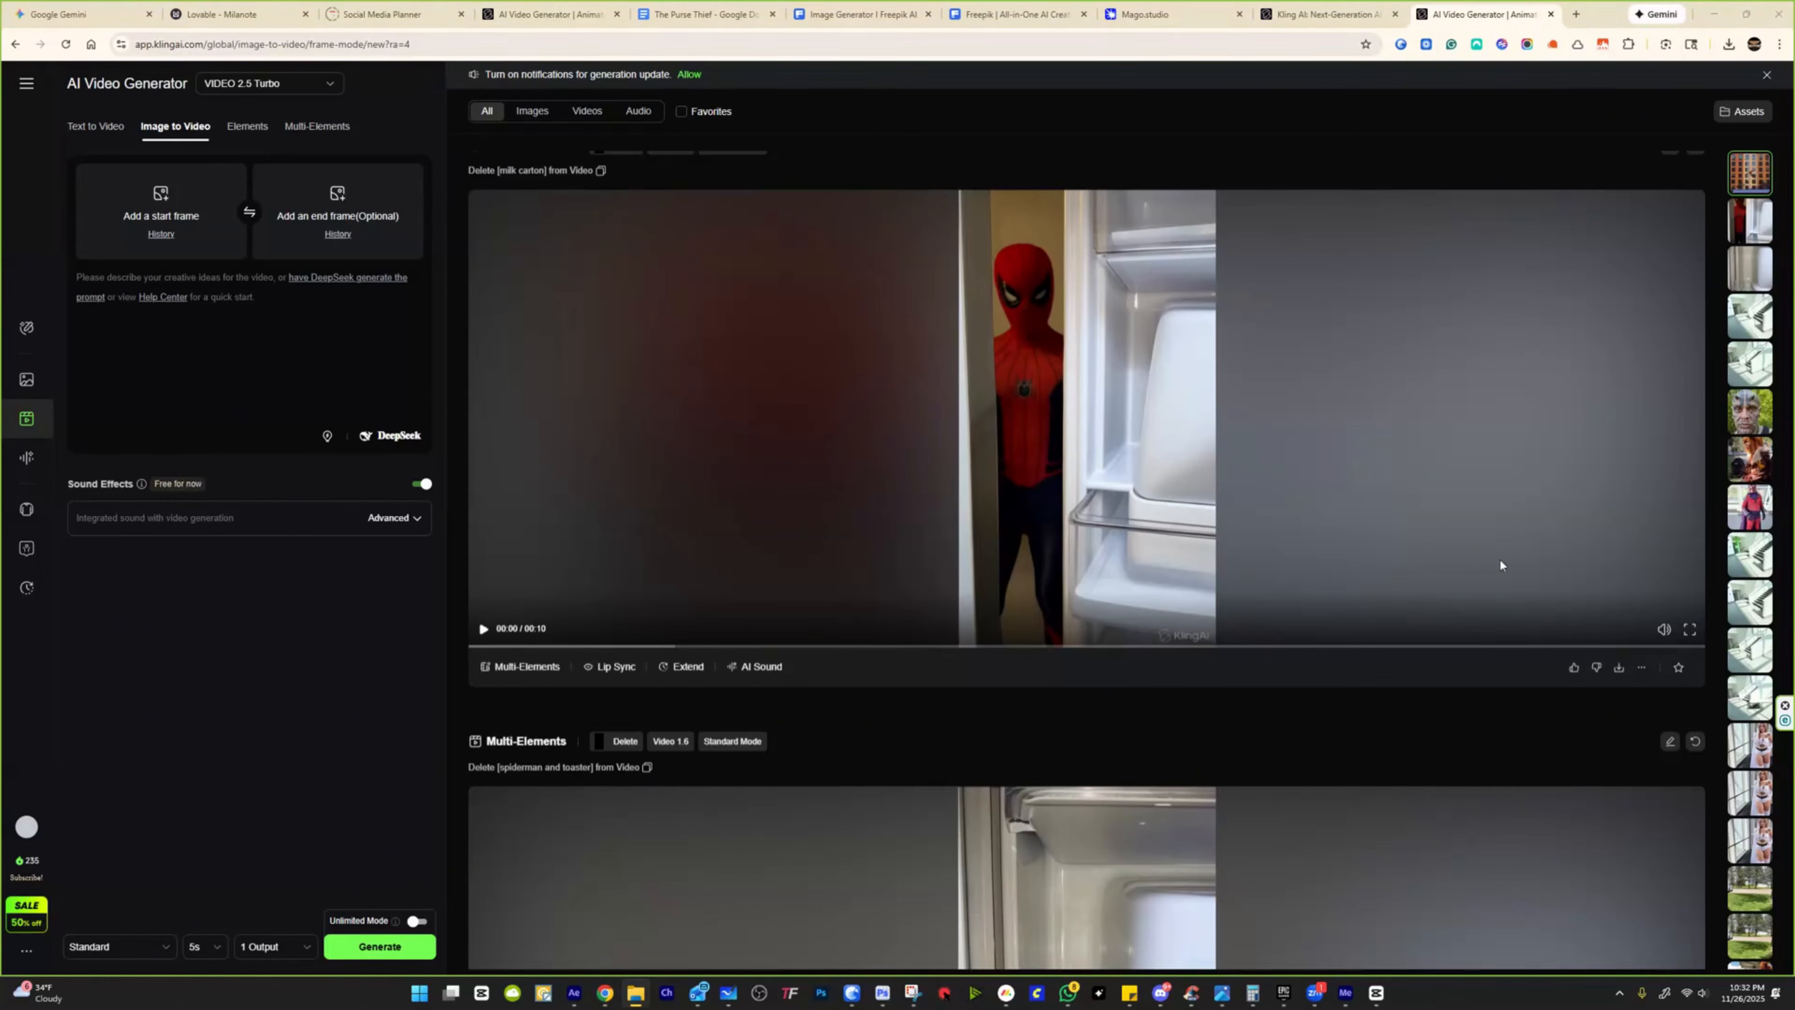
{"action": "left_click_drag", "start_coordinate": [1502, 565], "coordinate": [177, 216]}
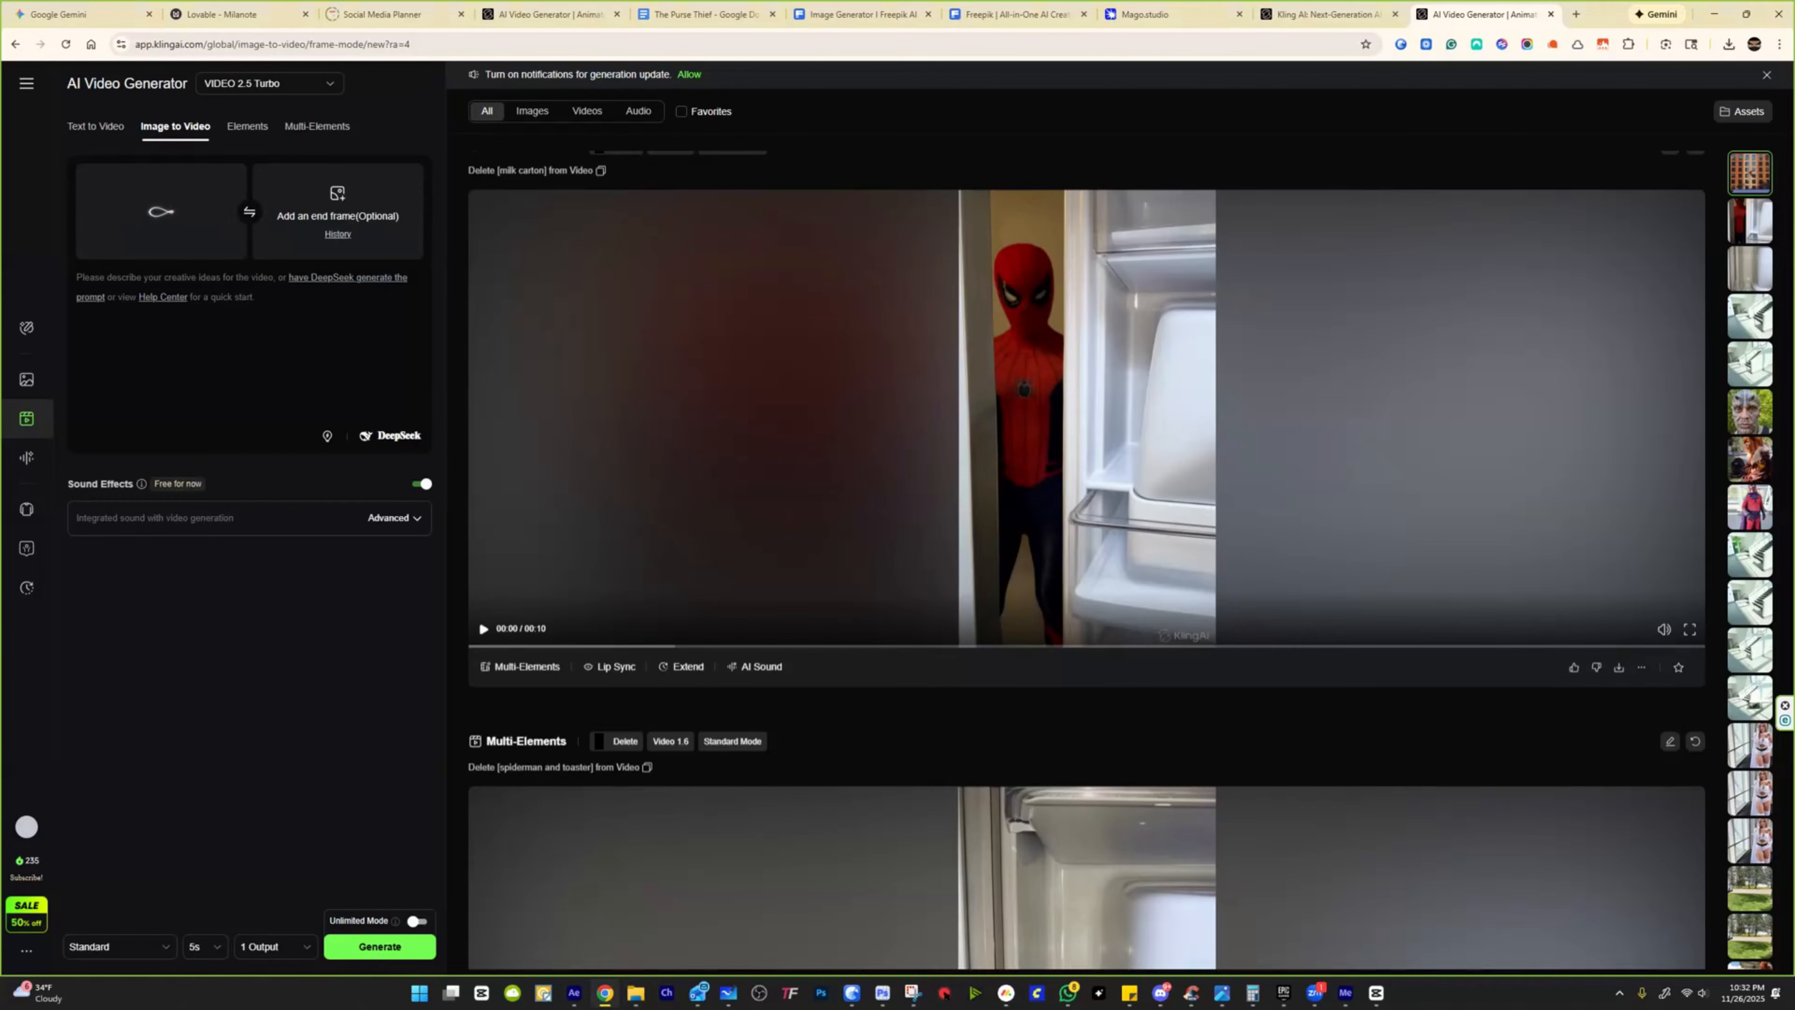
{"action": "key", "text": "alt+Tab"}
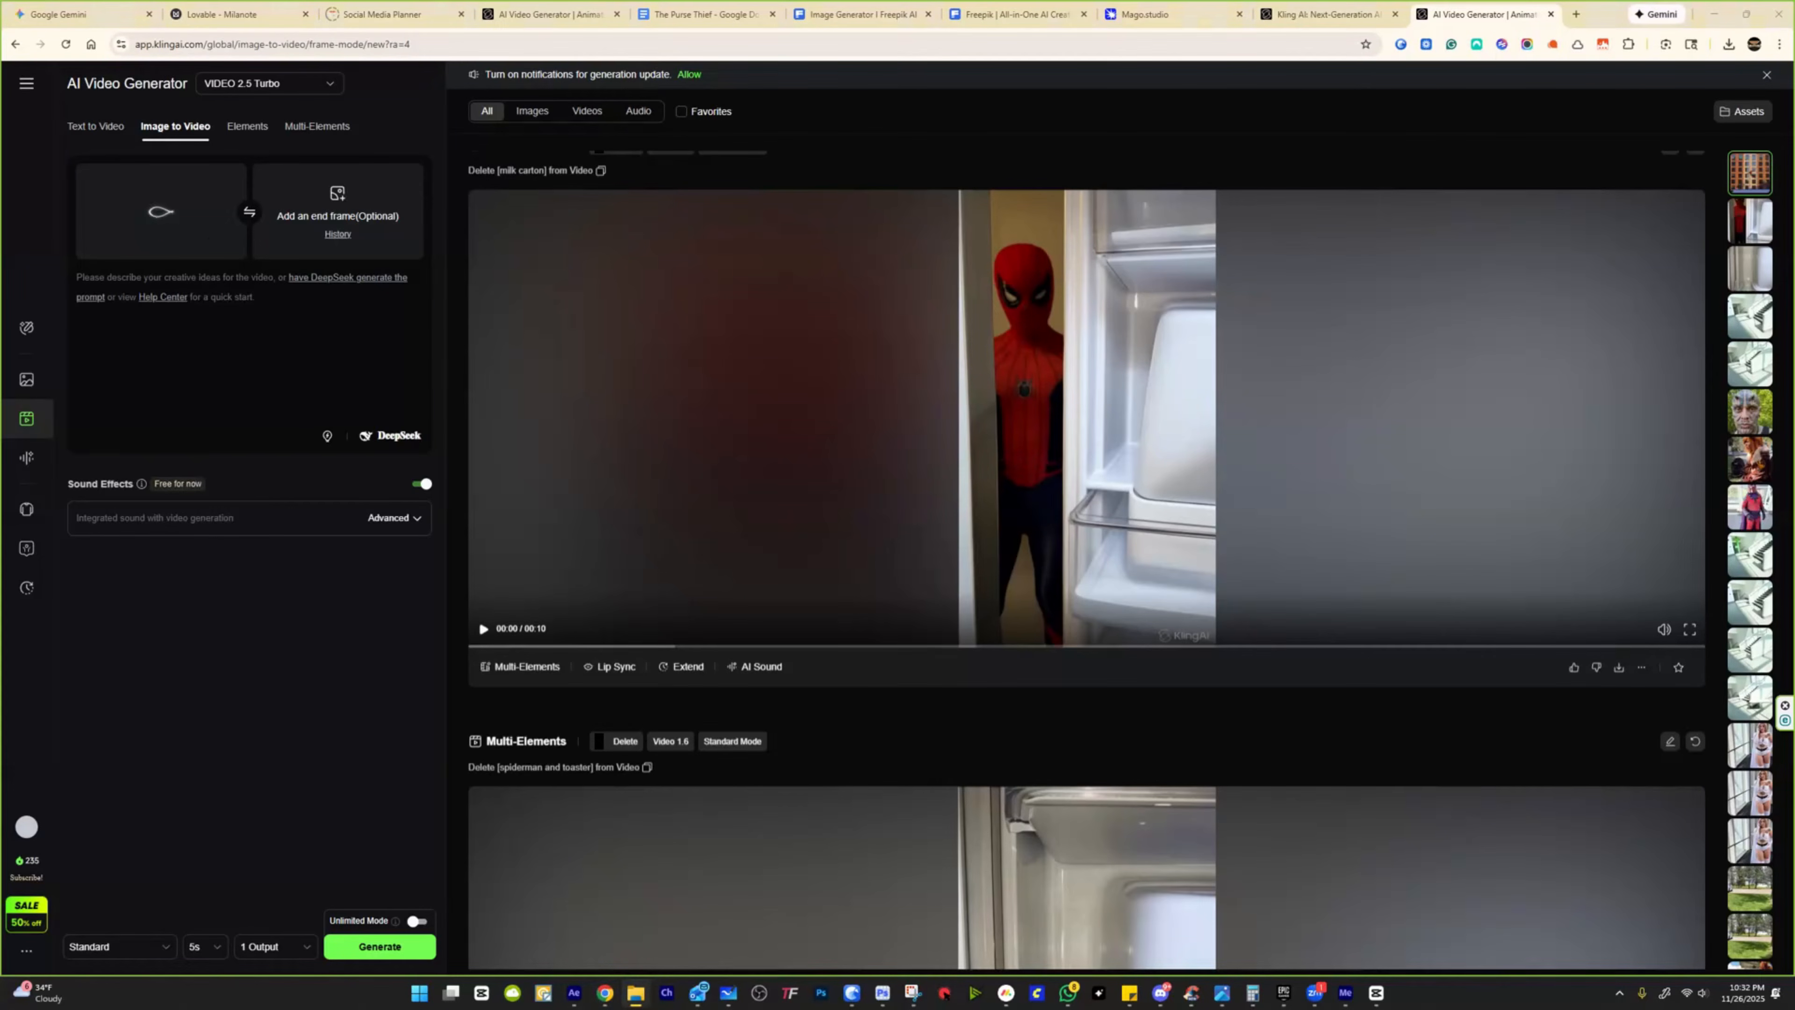
{"action": "left_click_drag", "start_coordinate": [1501, 564], "coordinate": [338, 212]}
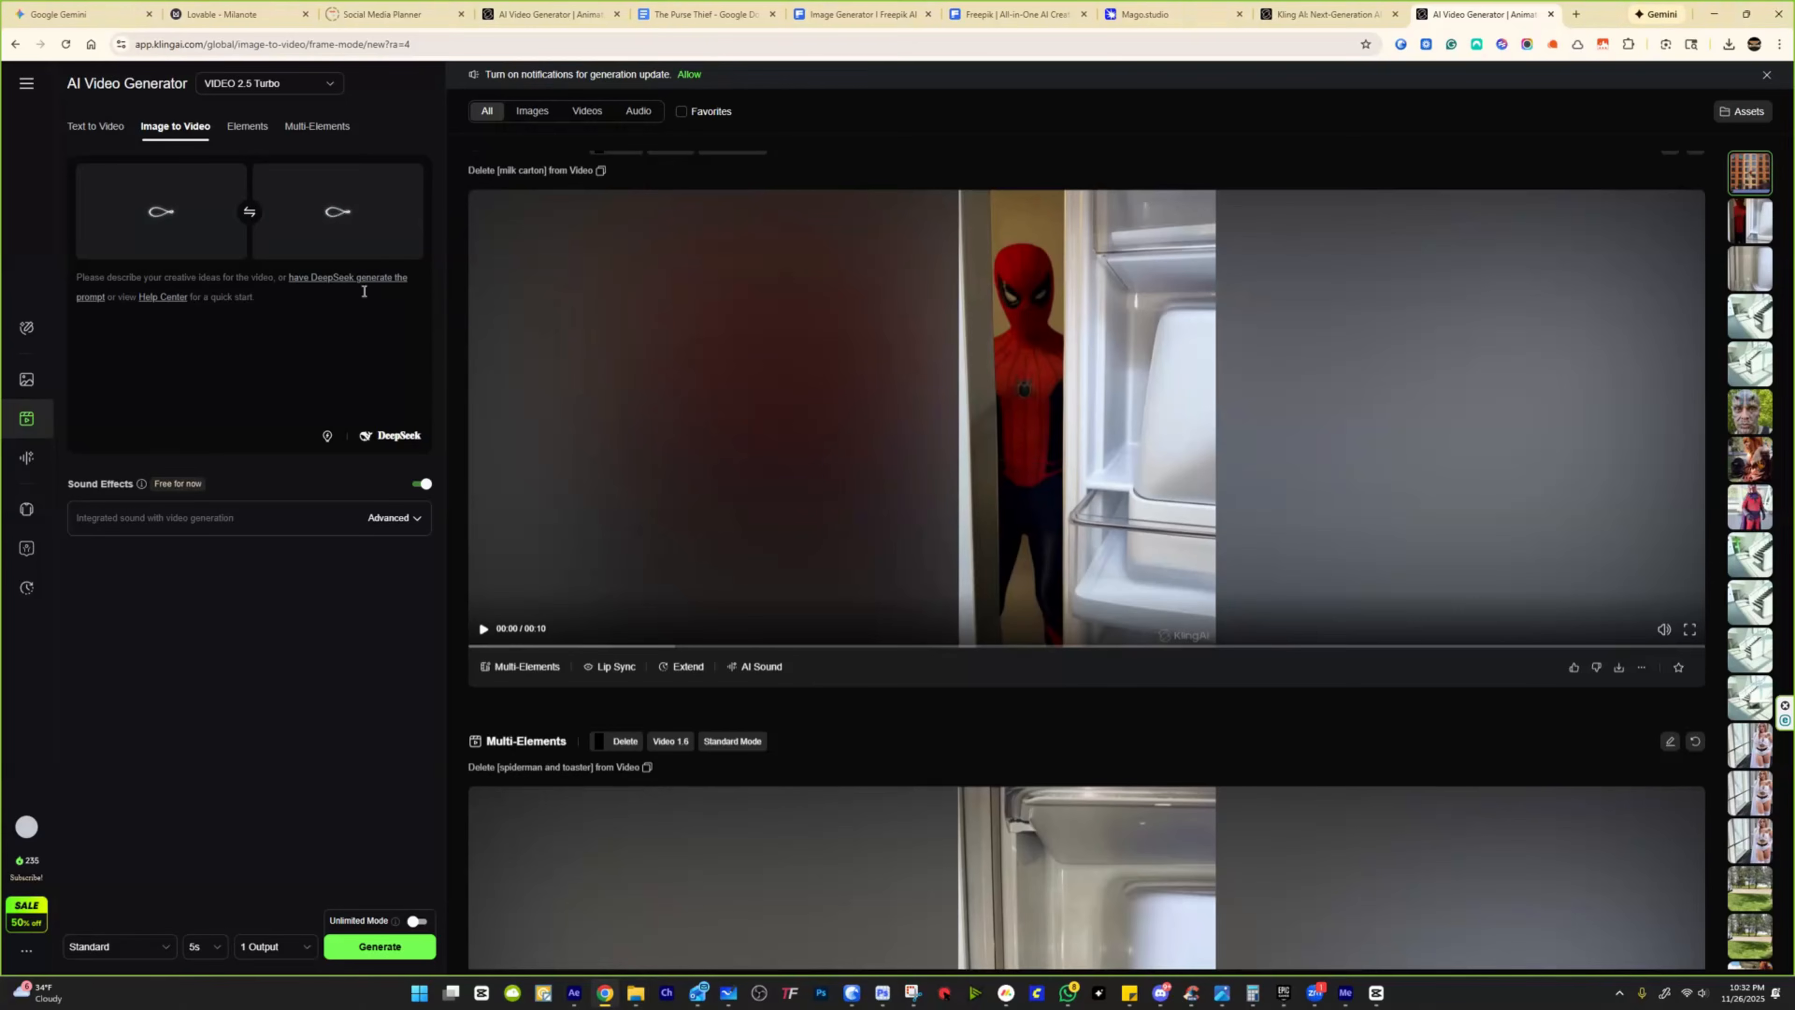
Step: Enter the video prompt "keep camera static, no movement during the transformation"
{"action": "left_click", "coordinate": [227, 282]}
{"action": "type", "text": "keep"}
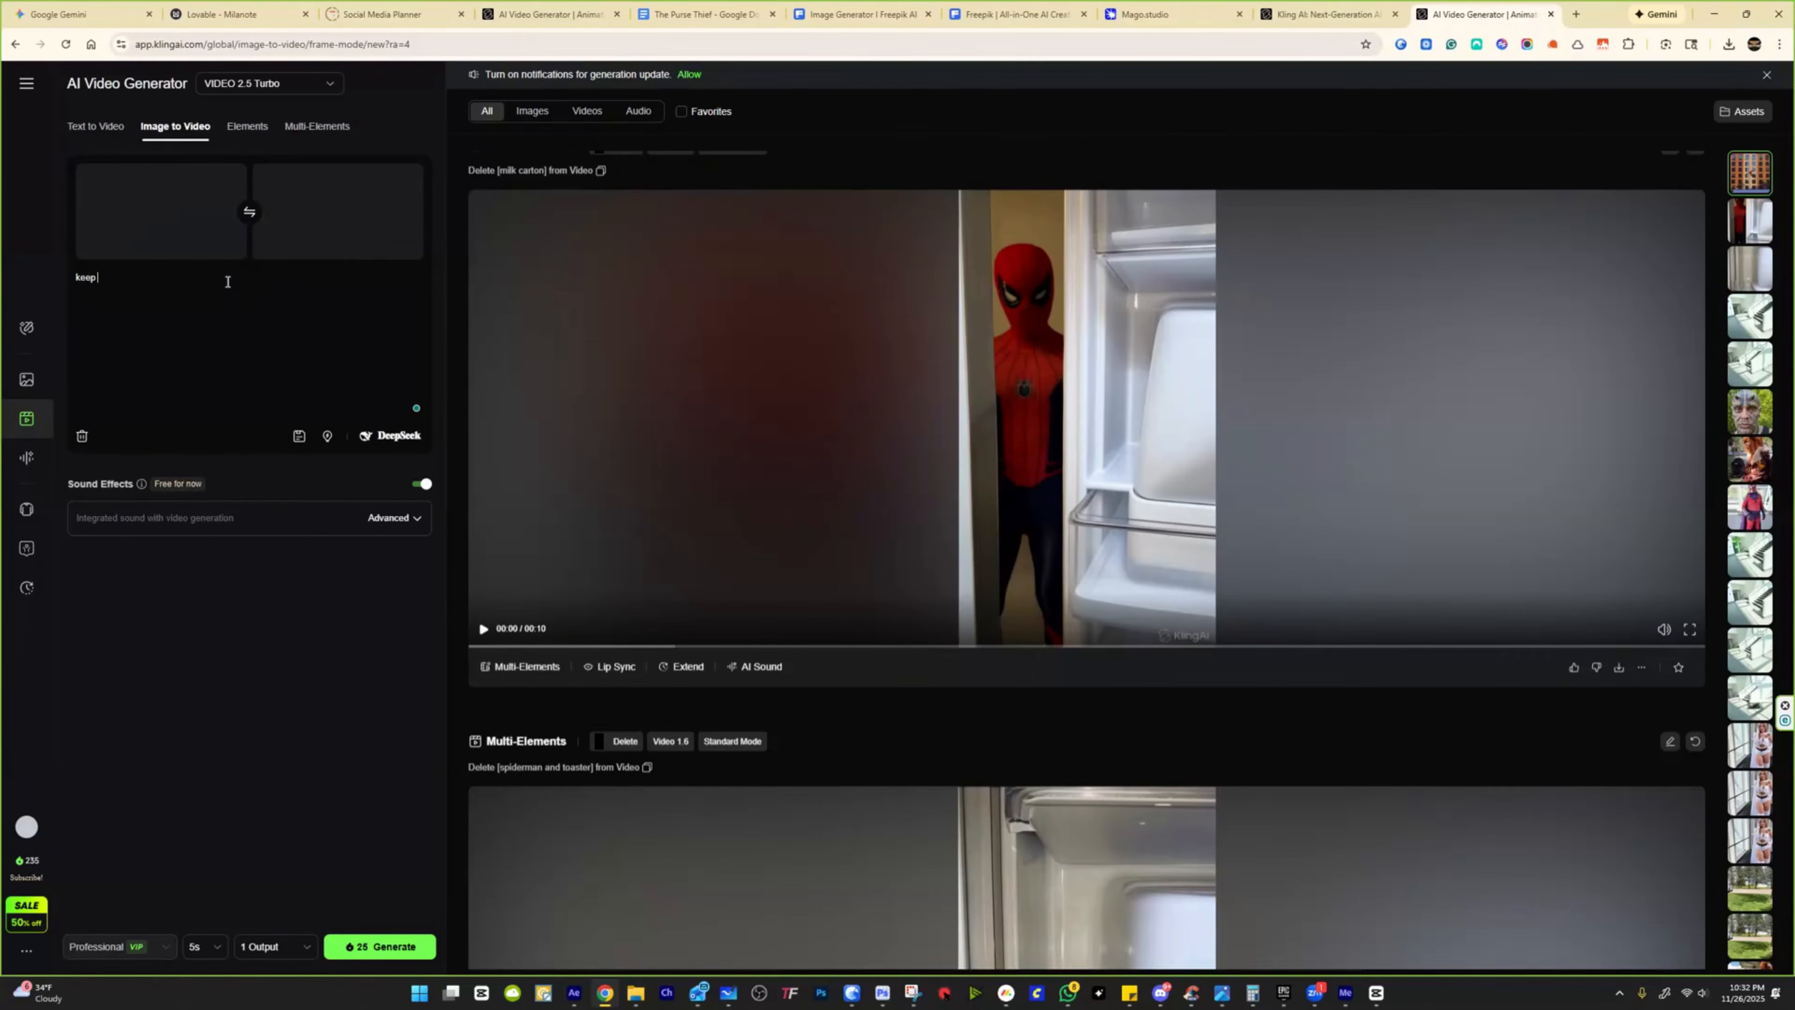
{"action": "type", "text": " camera"}
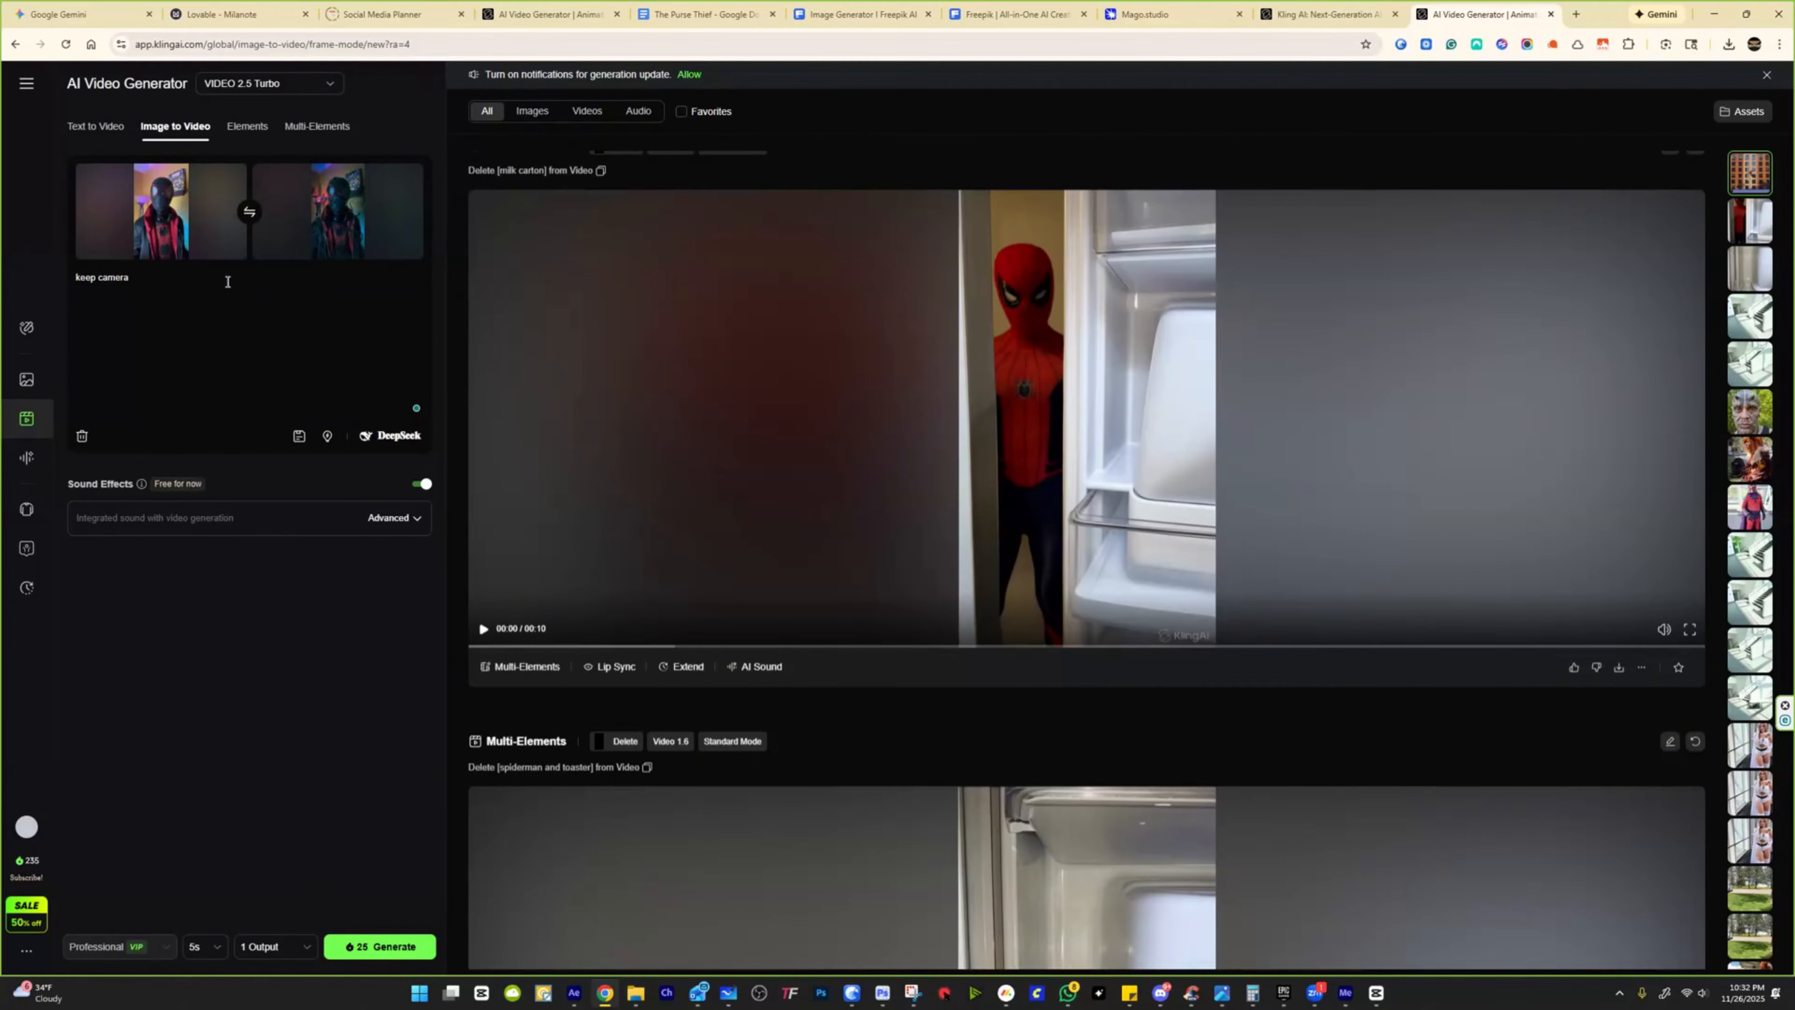
{"action": "type", "text": " static, no movement during the transm"}
{"action": "type", "text": "ormation"}
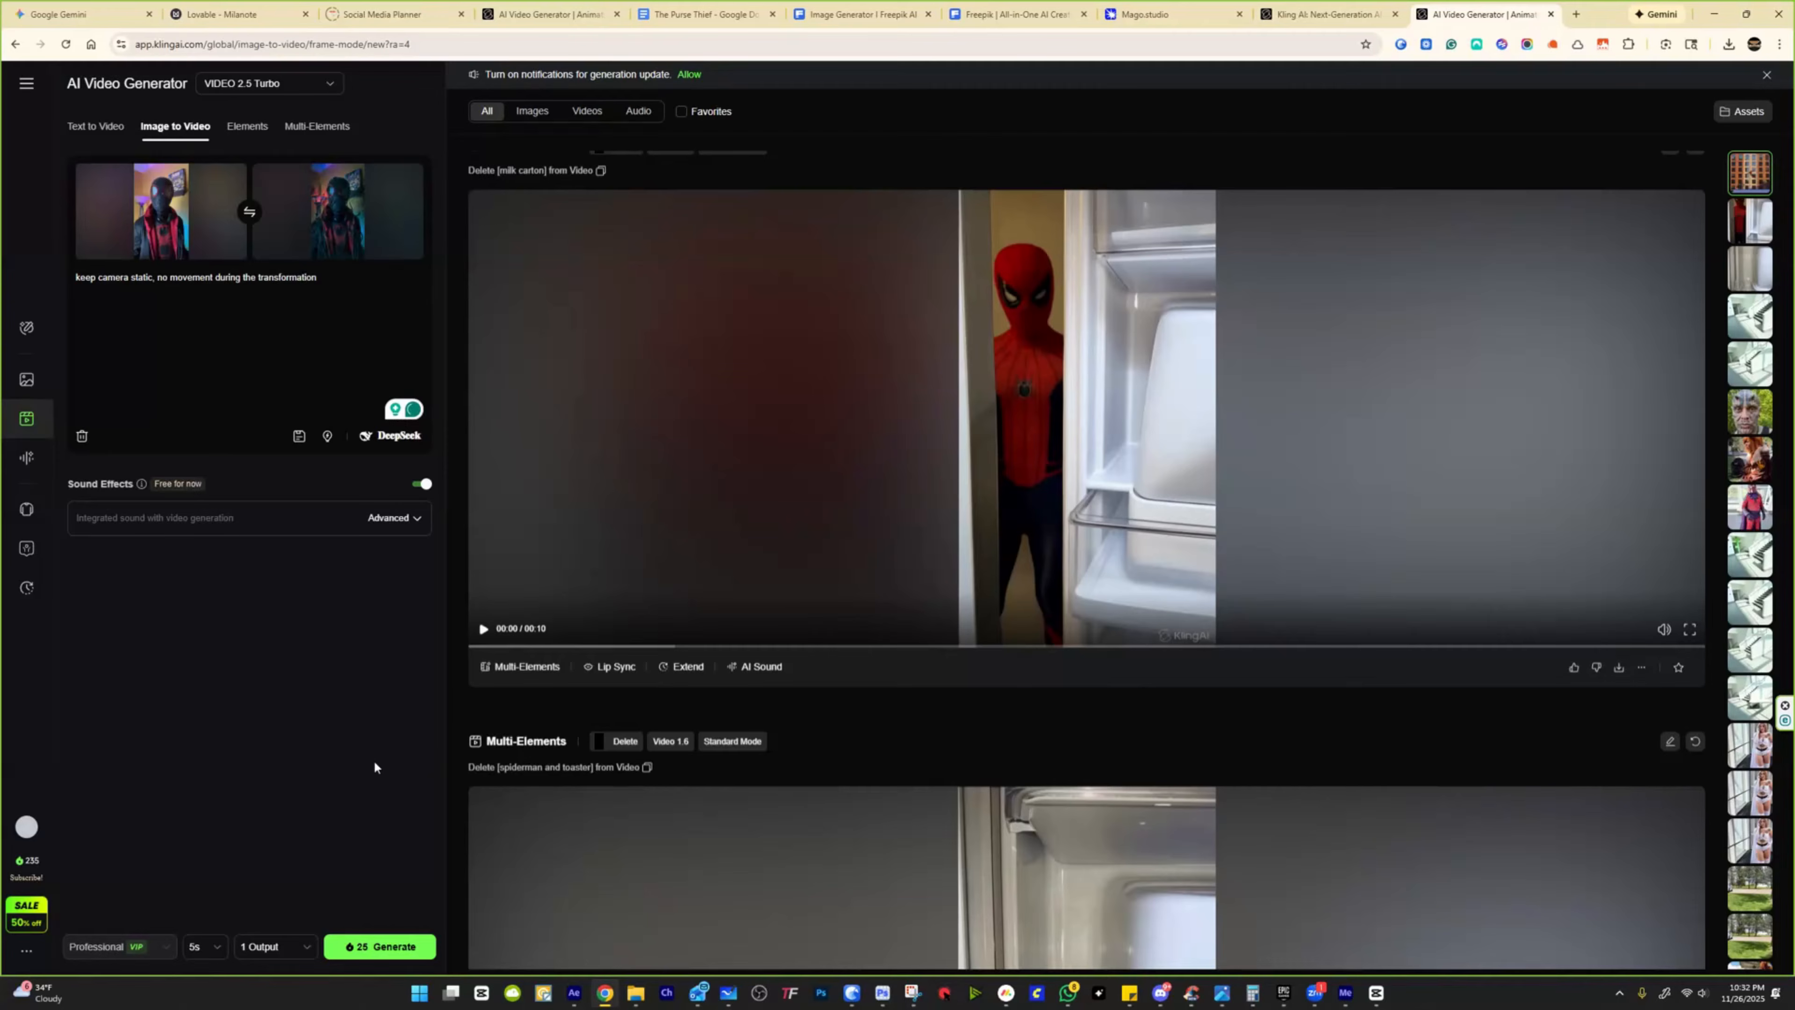
Step: Generate one 5-second transition video in Professional mode and play back the result
{"action": "left_click", "coordinate": [357, 949]}
{"action": "left_click", "coordinate": [193, 958]}
{"action": "left_click", "coordinate": [193, 959]}
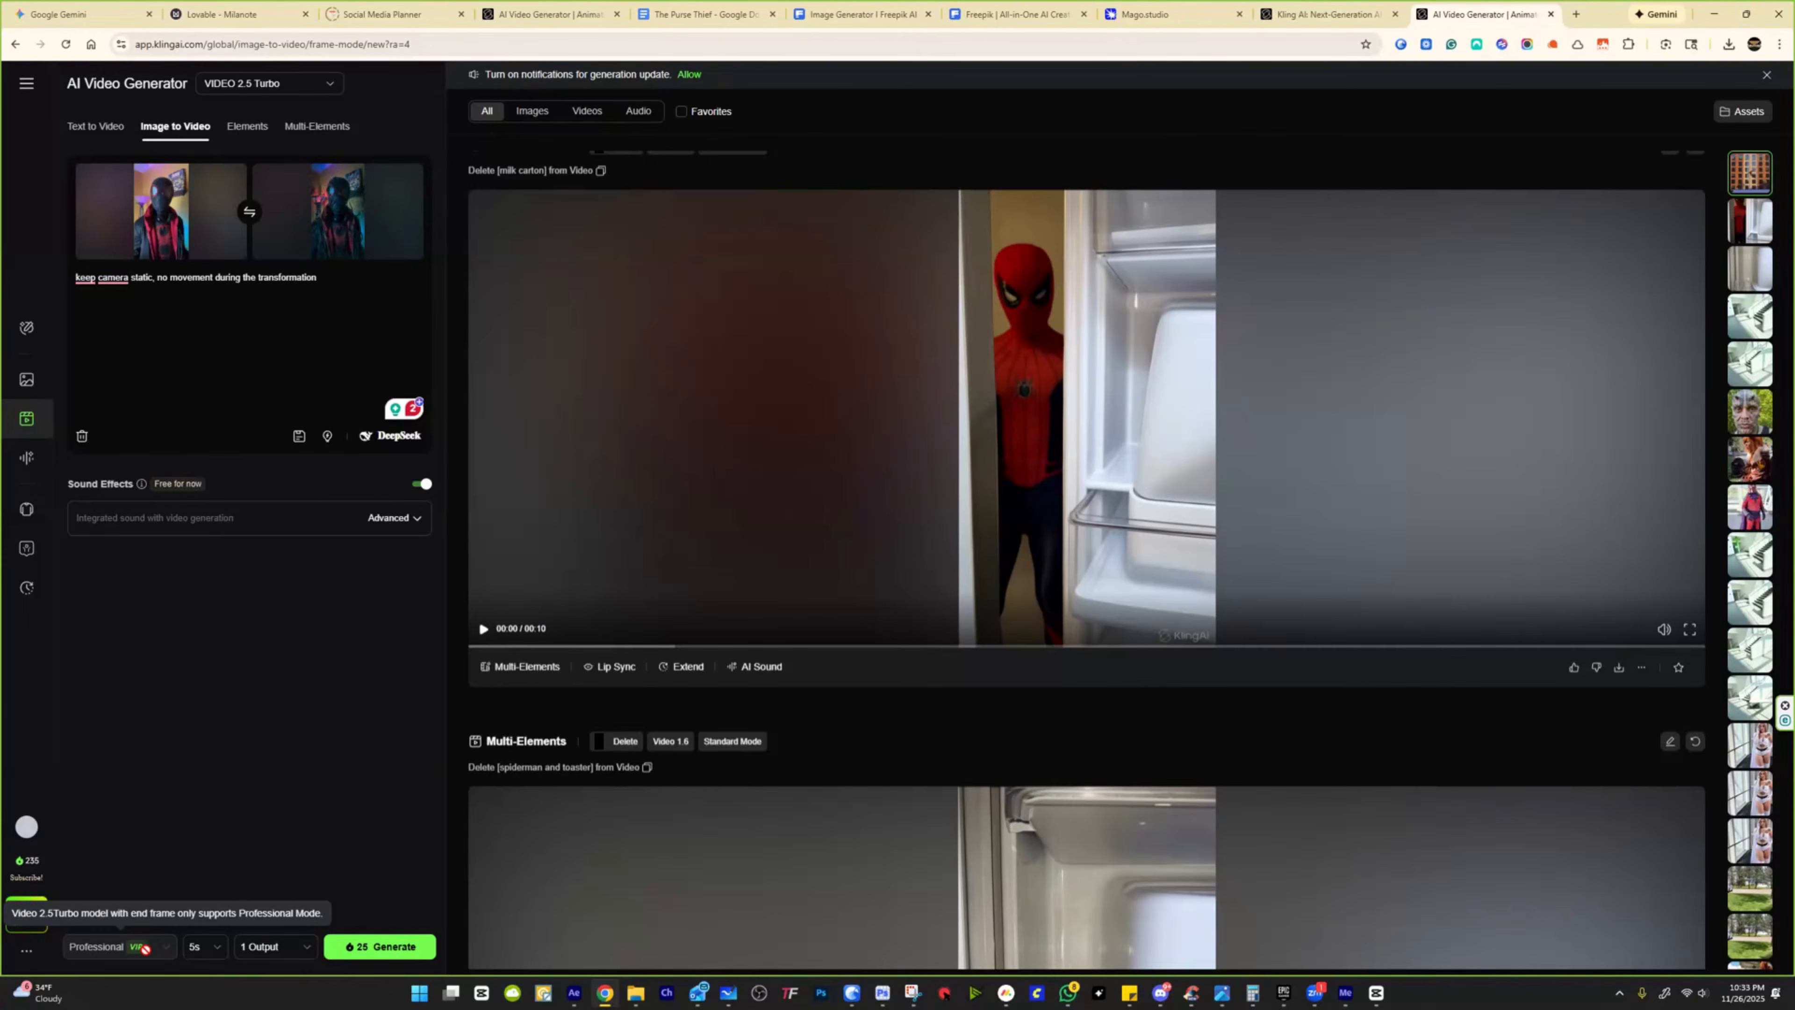
{"action": "left_click", "coordinate": [373, 946]}
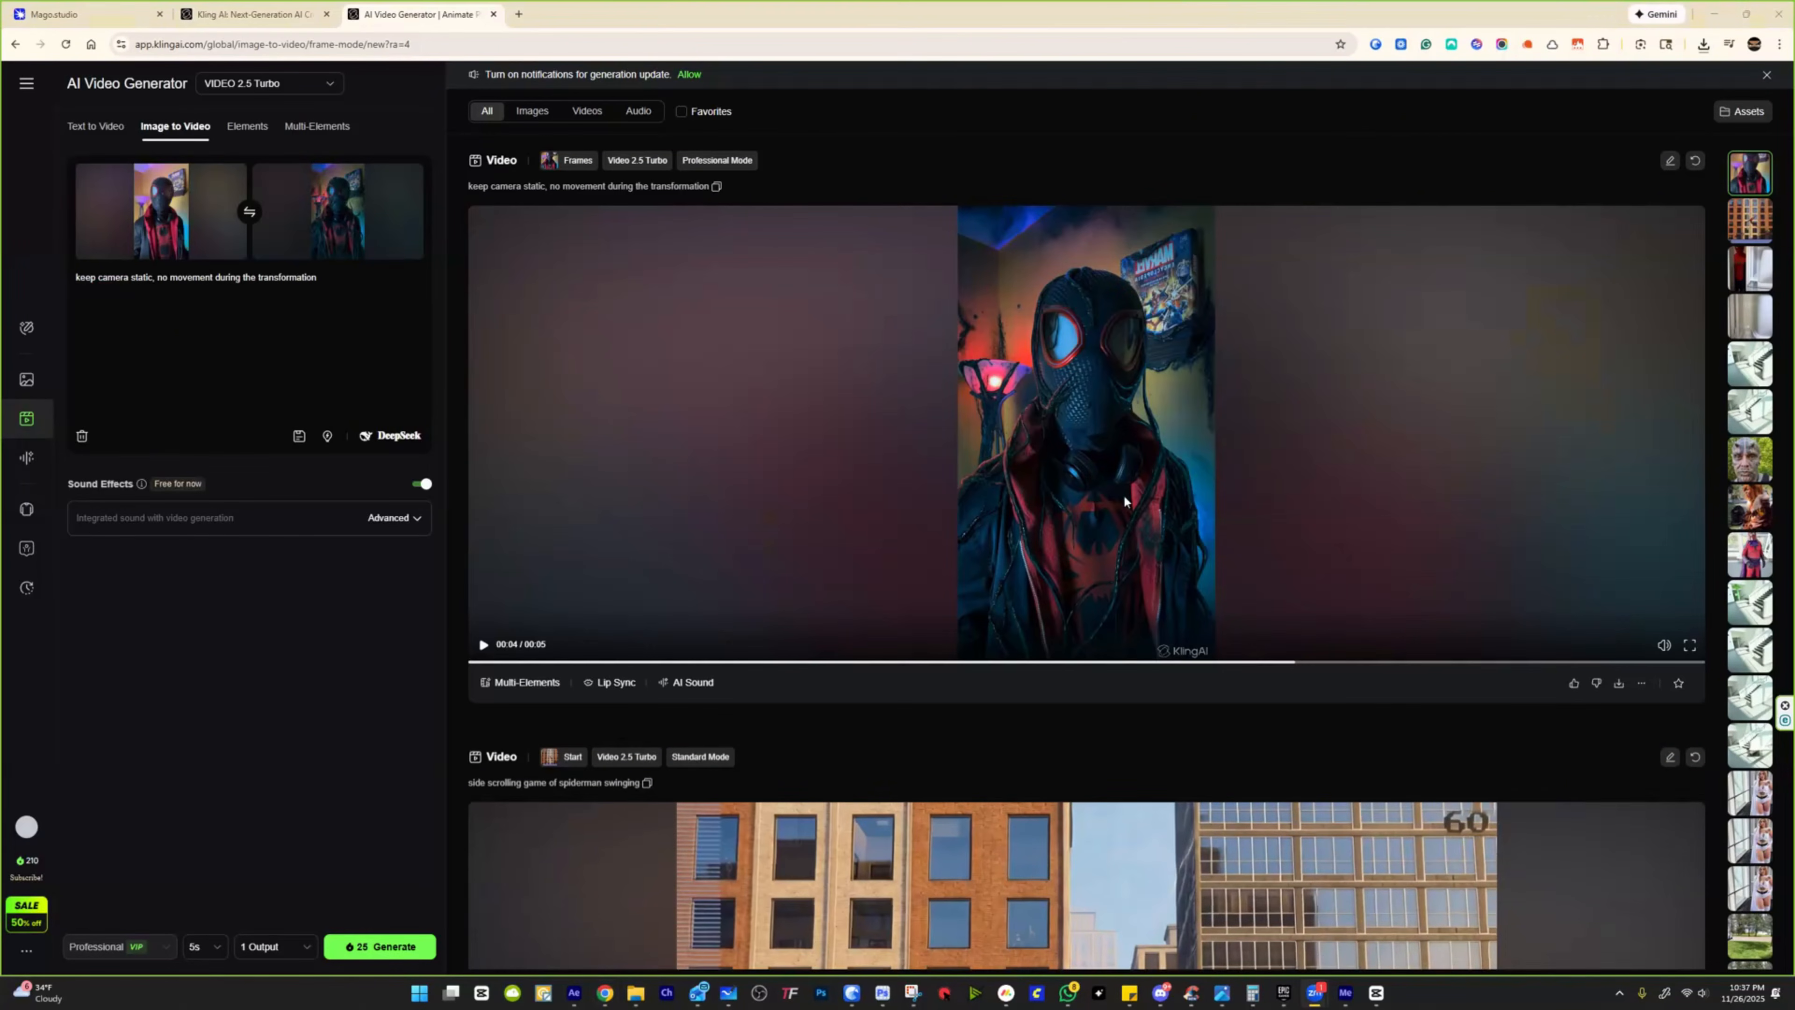
{"action": "left_click", "coordinate": [483, 645]}
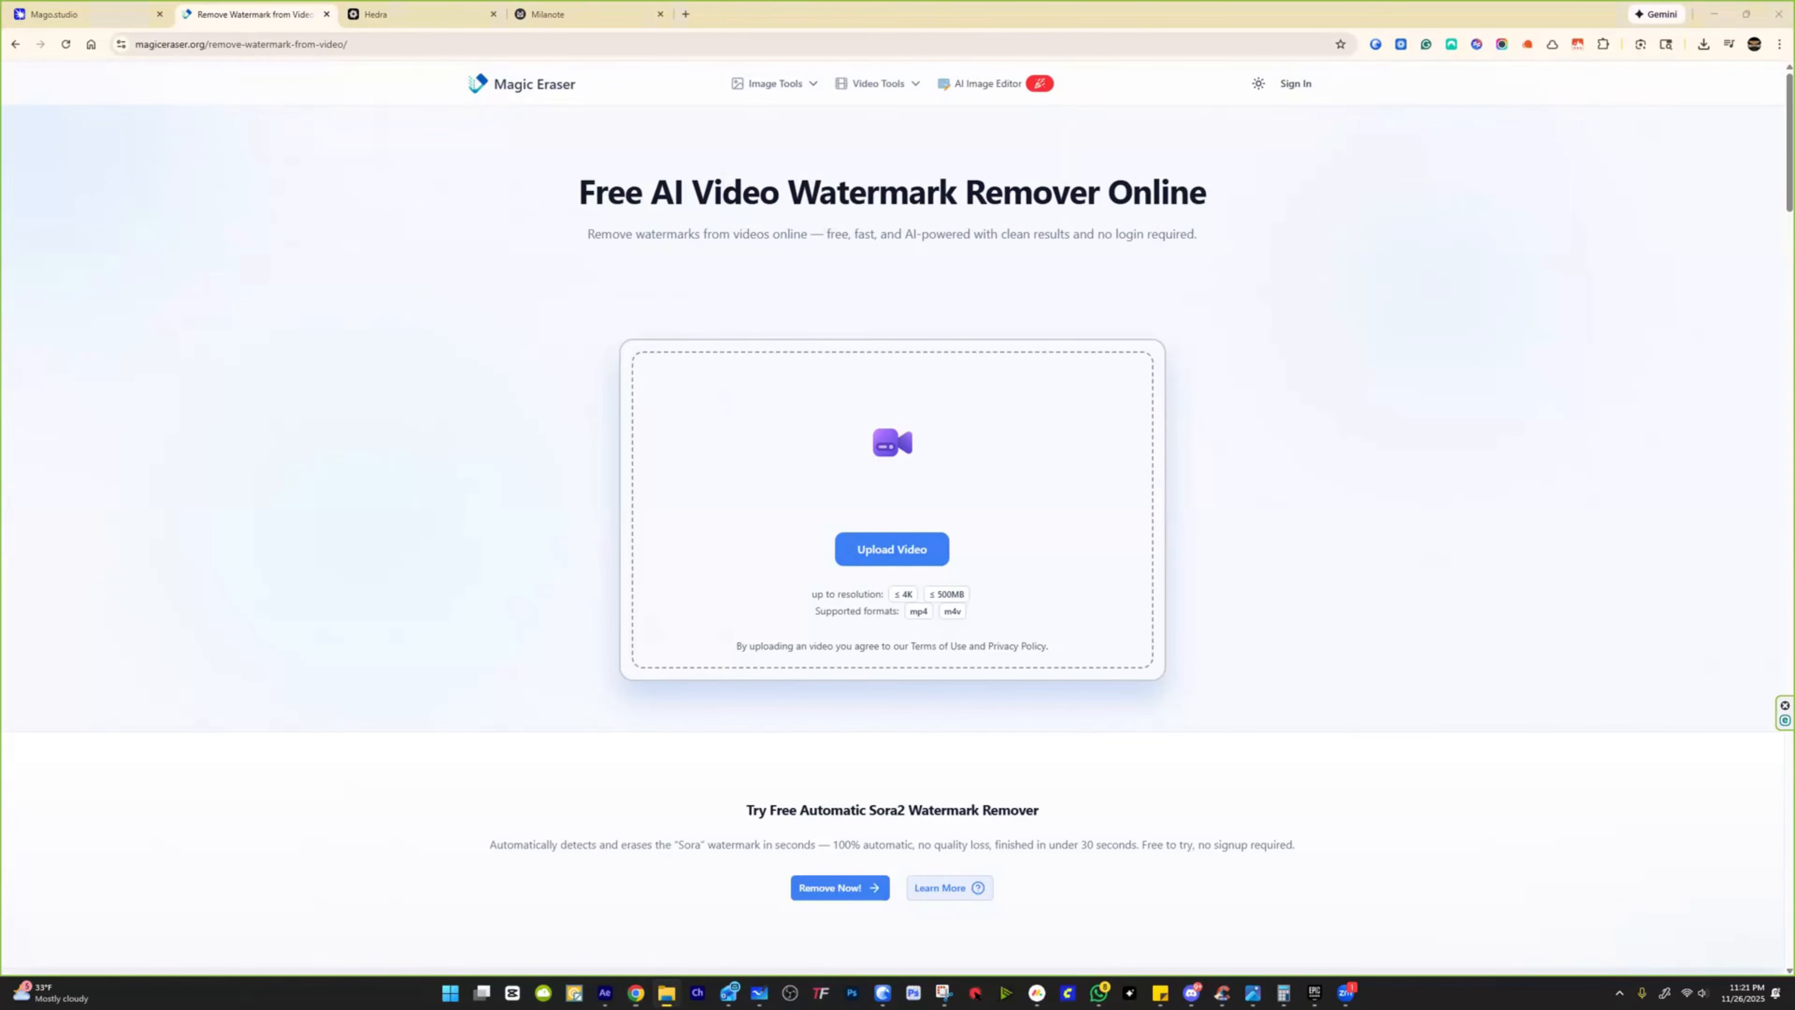
Step: Upload the transition video to Magic Eraser, mark the KlingAI watermark in its lower-right corner and run the removal
{"action": "left_click_drag", "start_coordinate": [1346, 545], "coordinate": [1039, 538]}
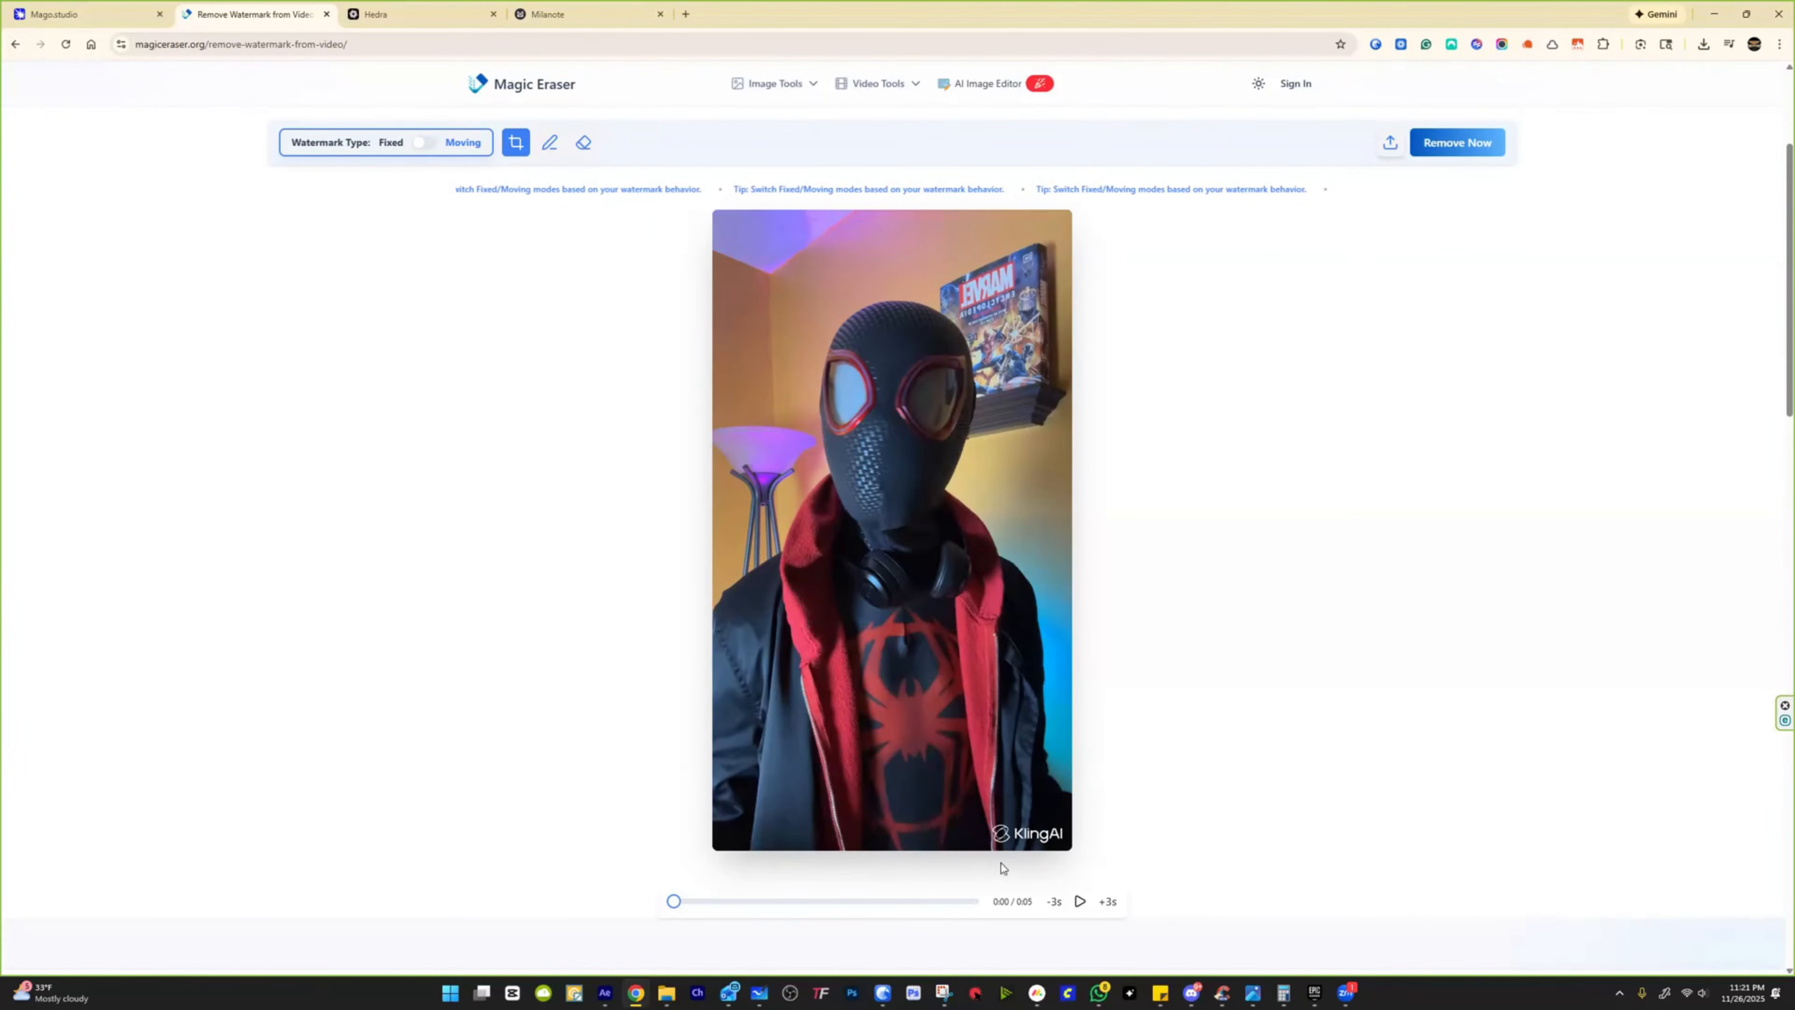
{"action": "left_click_drag", "start_coordinate": [987, 823], "coordinate": [1067, 843]}
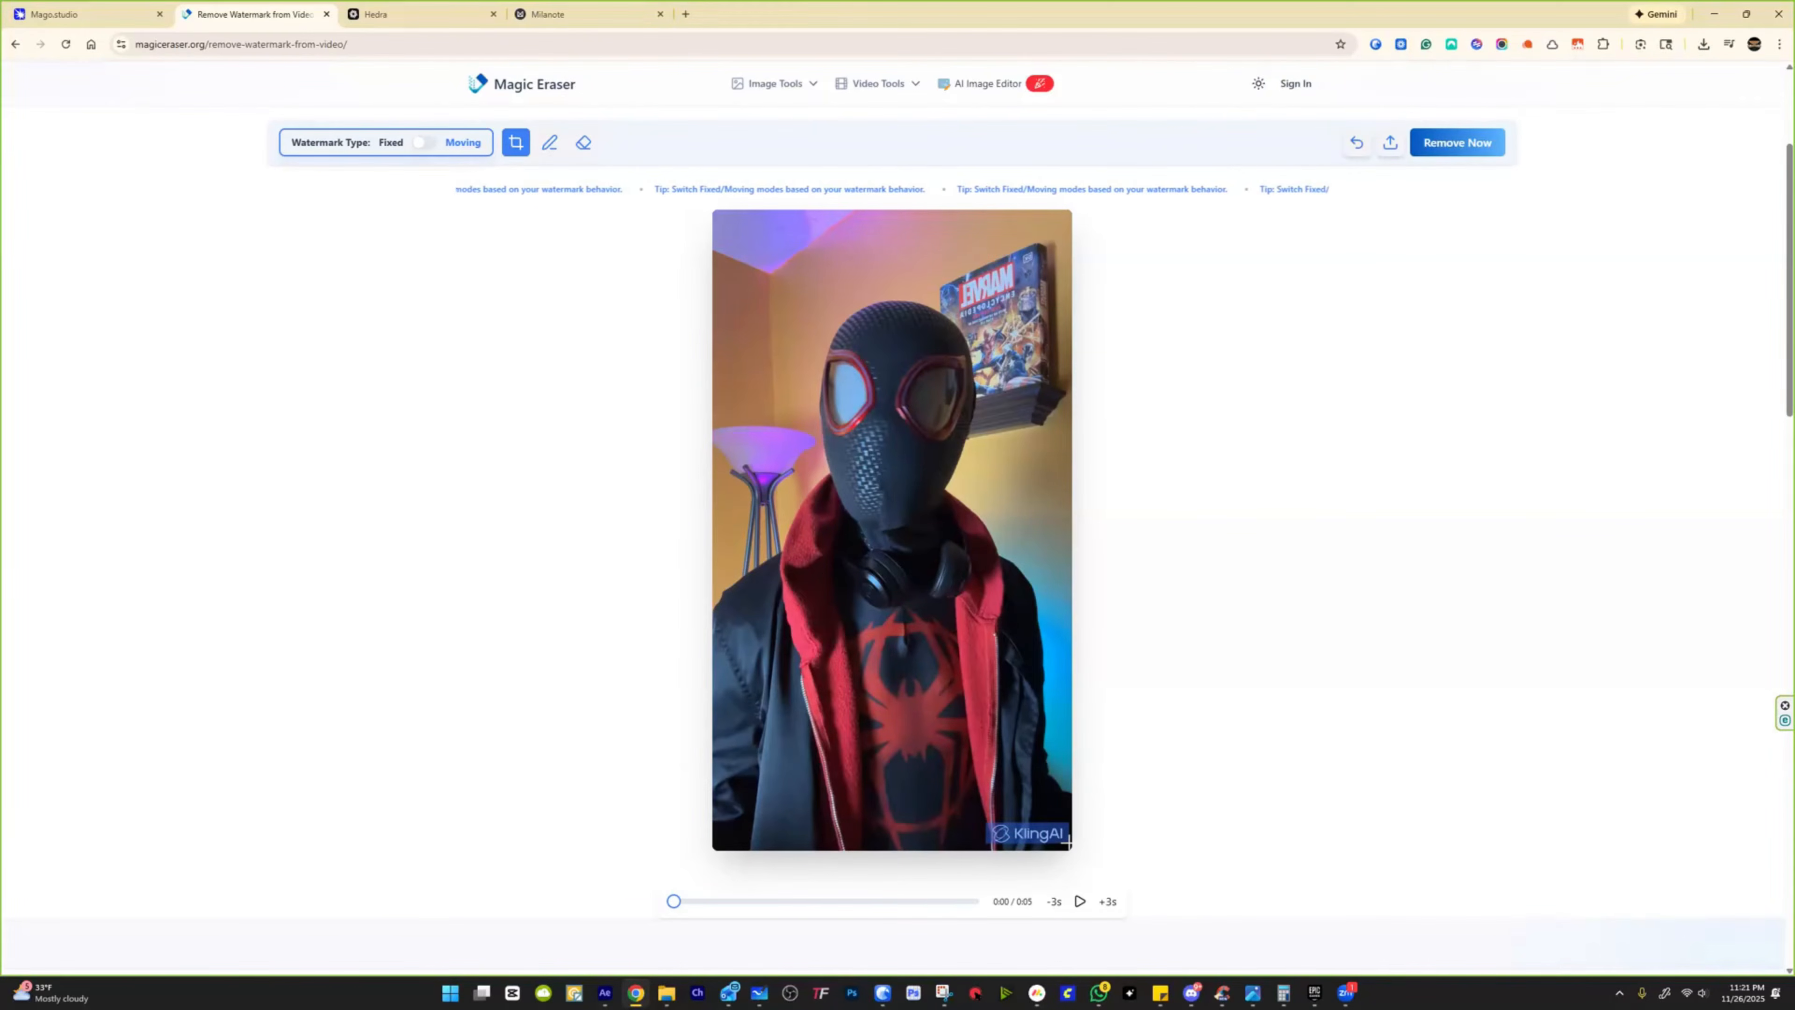
{"action": "left_click", "coordinate": [1457, 142]}
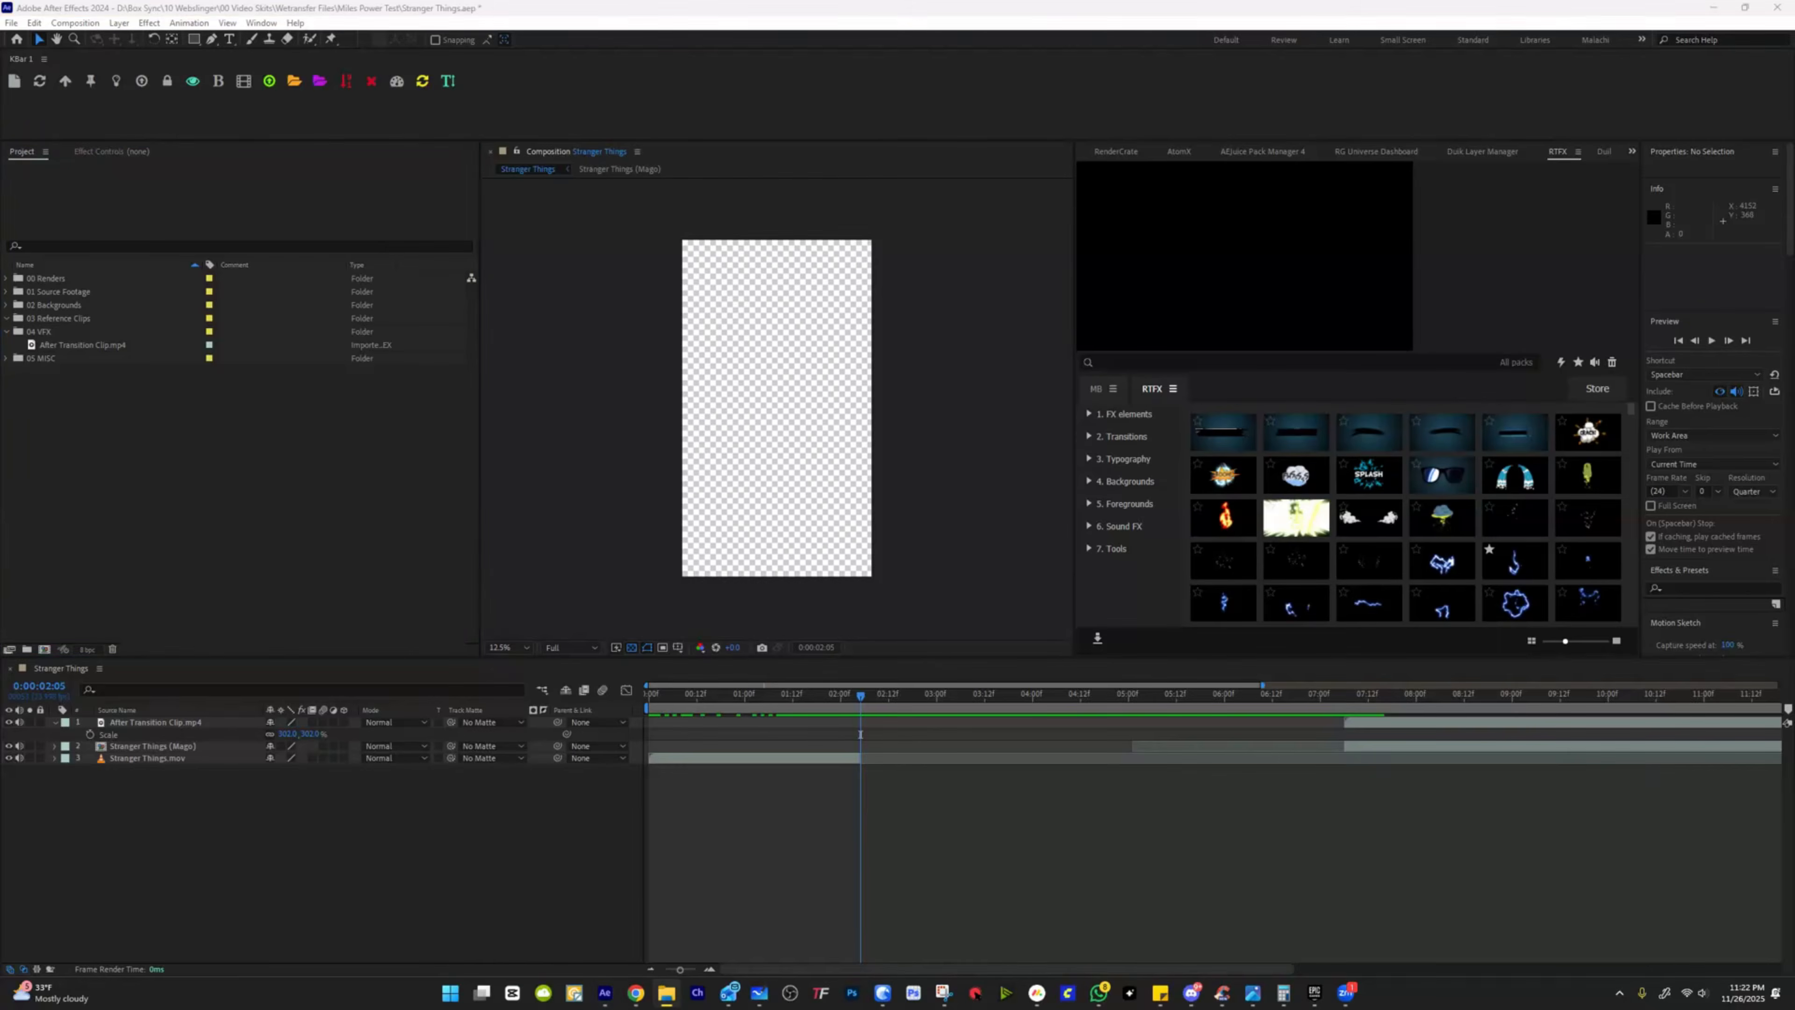
Step: Back in After Effects, import the cleaned clip into 04 VFX and place Transition Clip.mp4 above Stranger Things.mov, starting at 0:00:02:05
{"action": "left_click_drag", "start_coordinate": [364, 472], "coordinate": [165, 331]}
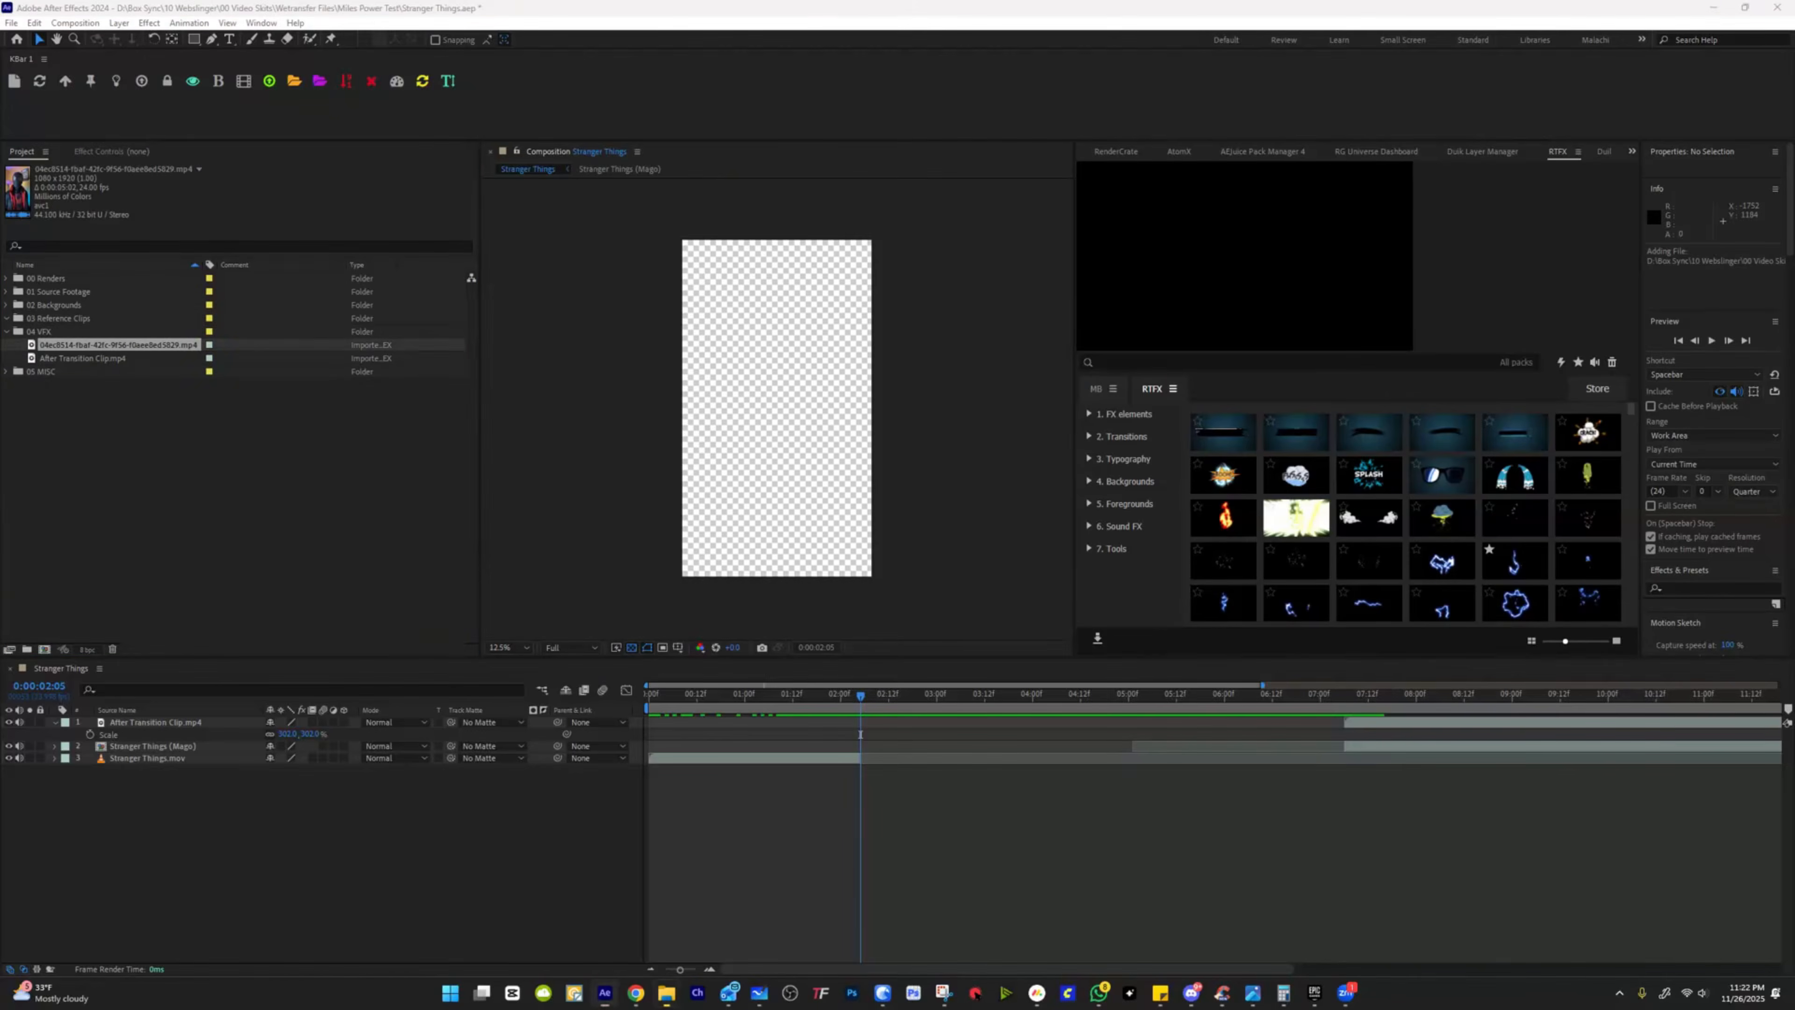
{"action": "left_click_drag", "start_coordinate": [527, 345], "coordinate": [177, 753]}
{"action": "left_click", "coordinate": [115, 349]}
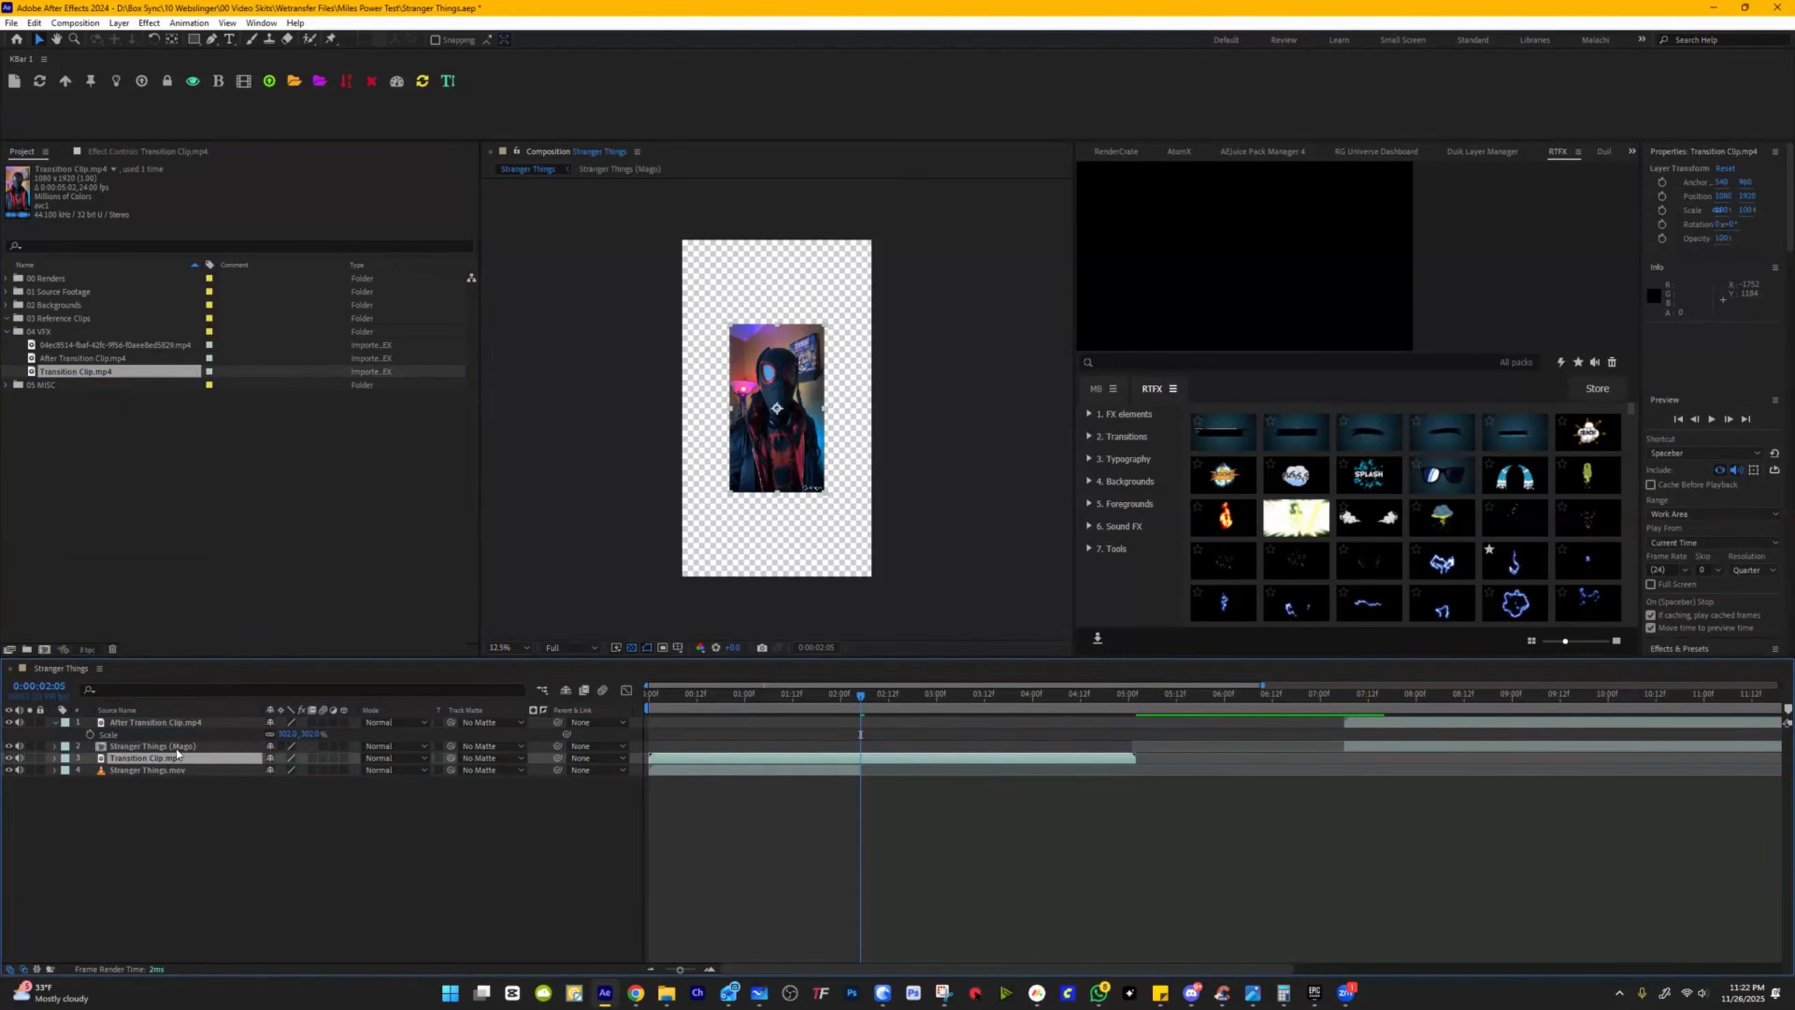
{"action": "left_click", "coordinate": [719, 752]}
{"action": "left_click_drag", "start_coordinate": [847, 765], "coordinate": [1047, 768]}
Step: Add the cleaned clip as a layer directly above Transition Clip.mp4, starting at 0:00:02:05
{"action": "left_click", "coordinate": [81, 345]}
{"action": "left_click_drag", "start_coordinate": [81, 345], "coordinate": [173, 751]}
{"action": "left_click_drag", "start_coordinate": [730, 751], "coordinate": [918, 763]}
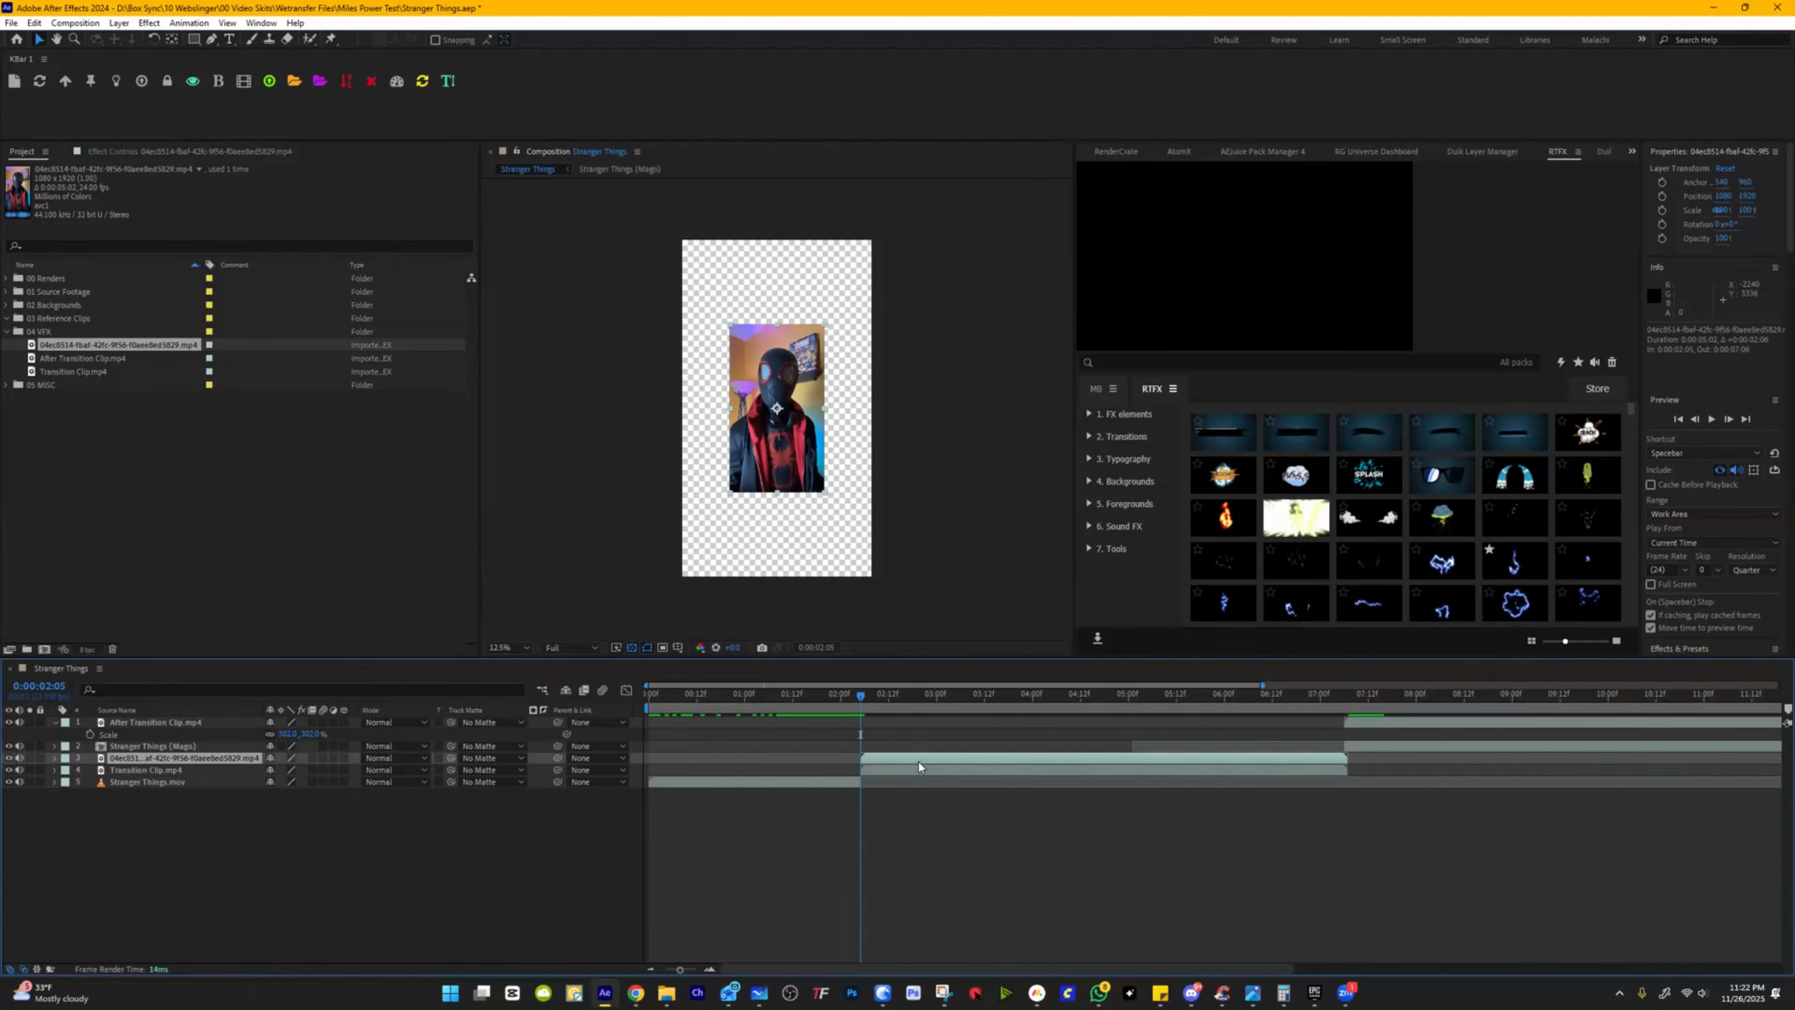
Step: Pre-compose the cleaned clip and Transition Clip.mp4 together, moving all attributes into the new composition
{"action": "left_click_drag", "start_coordinate": [677, 969], "coordinate": [694, 969]}
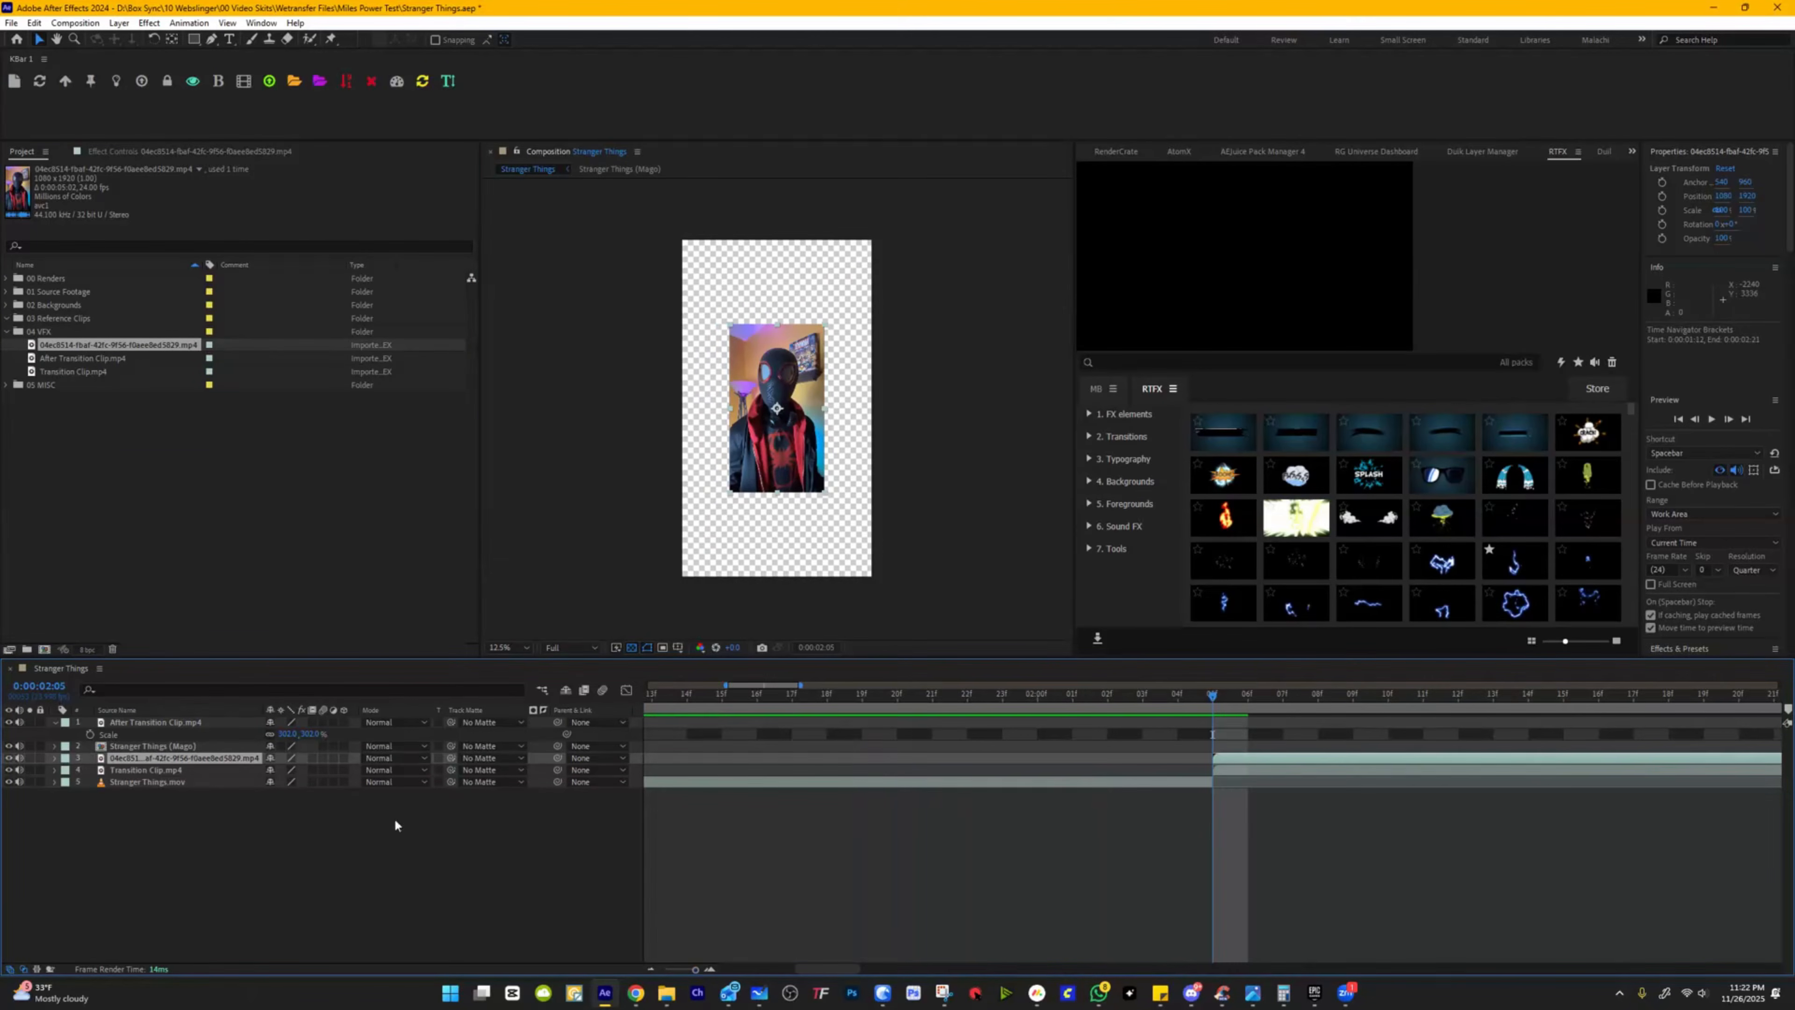
{"action": "left_click", "coordinate": [219, 770], "text": "shift"}
{"action": "right_click", "coordinate": [220, 770]}
{"action": "left_click", "coordinate": [277, 677]}
{"action": "left_click", "coordinate": [330, 336]}
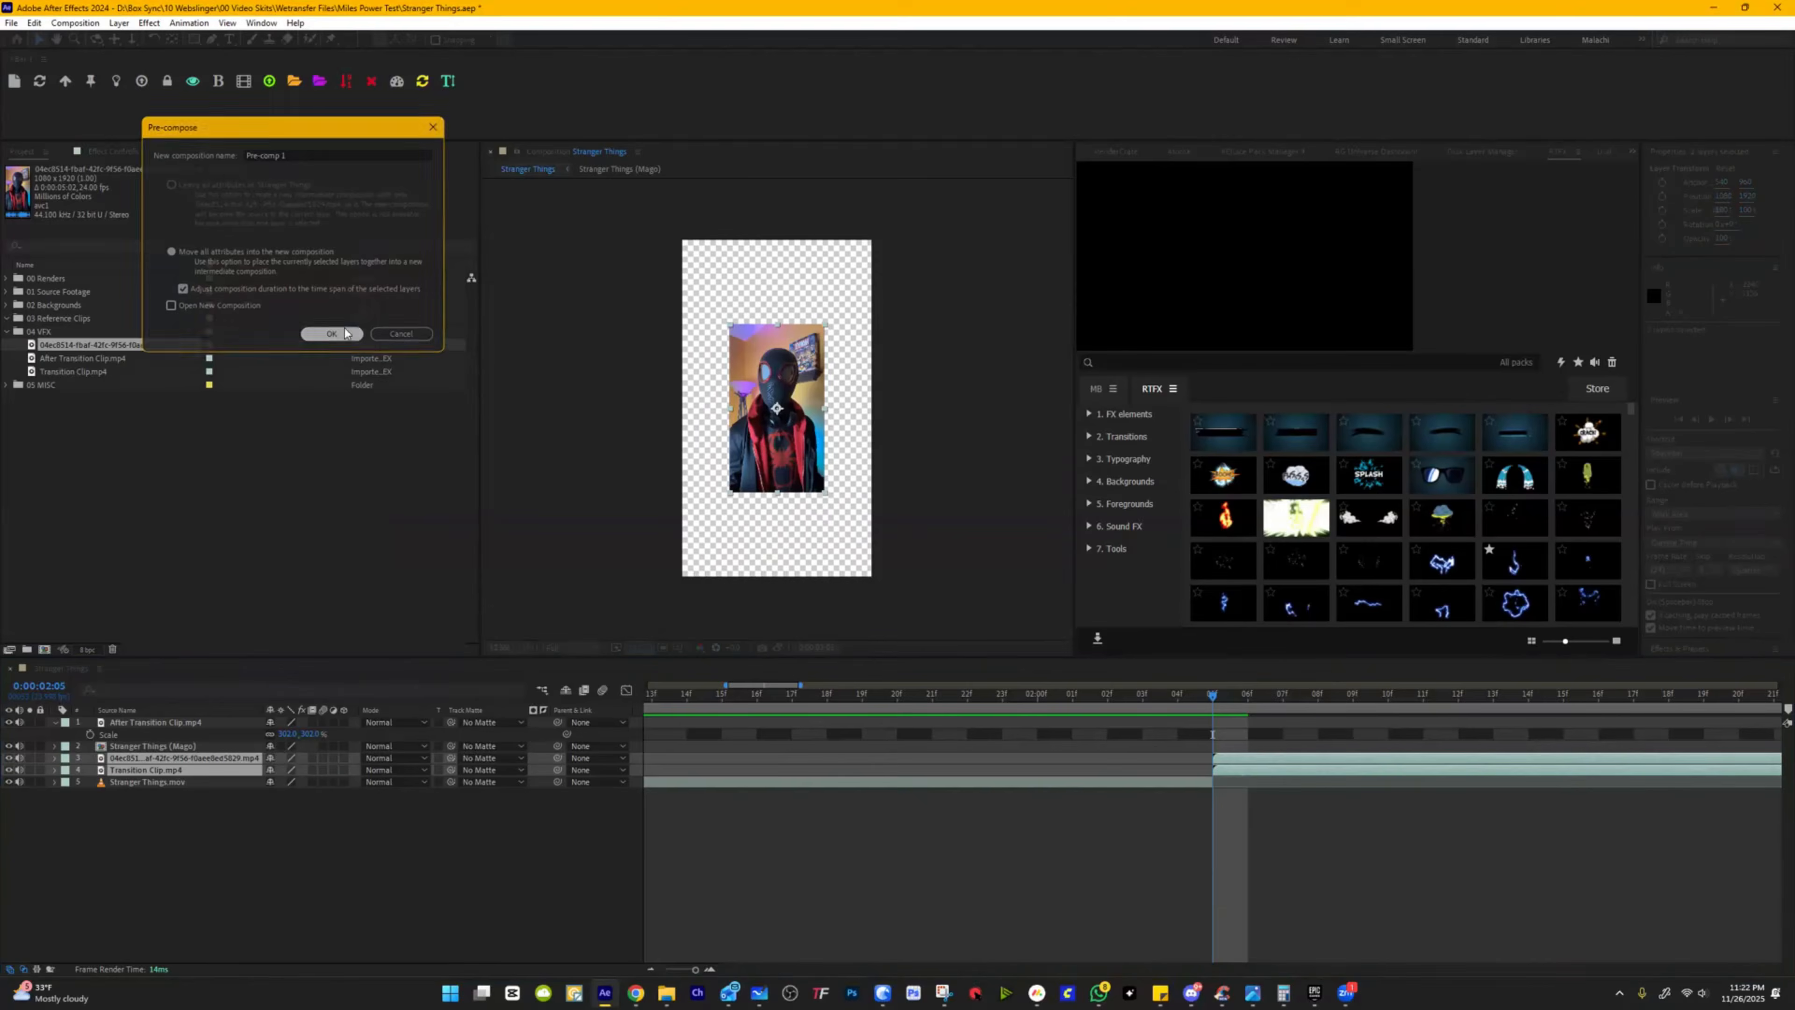
Step: Inside Pre-comp 1, draw a rectangular mask on the cleaned clip around the watermark area in its lower-right corner
{"action": "double_click", "coordinate": [176, 761]}
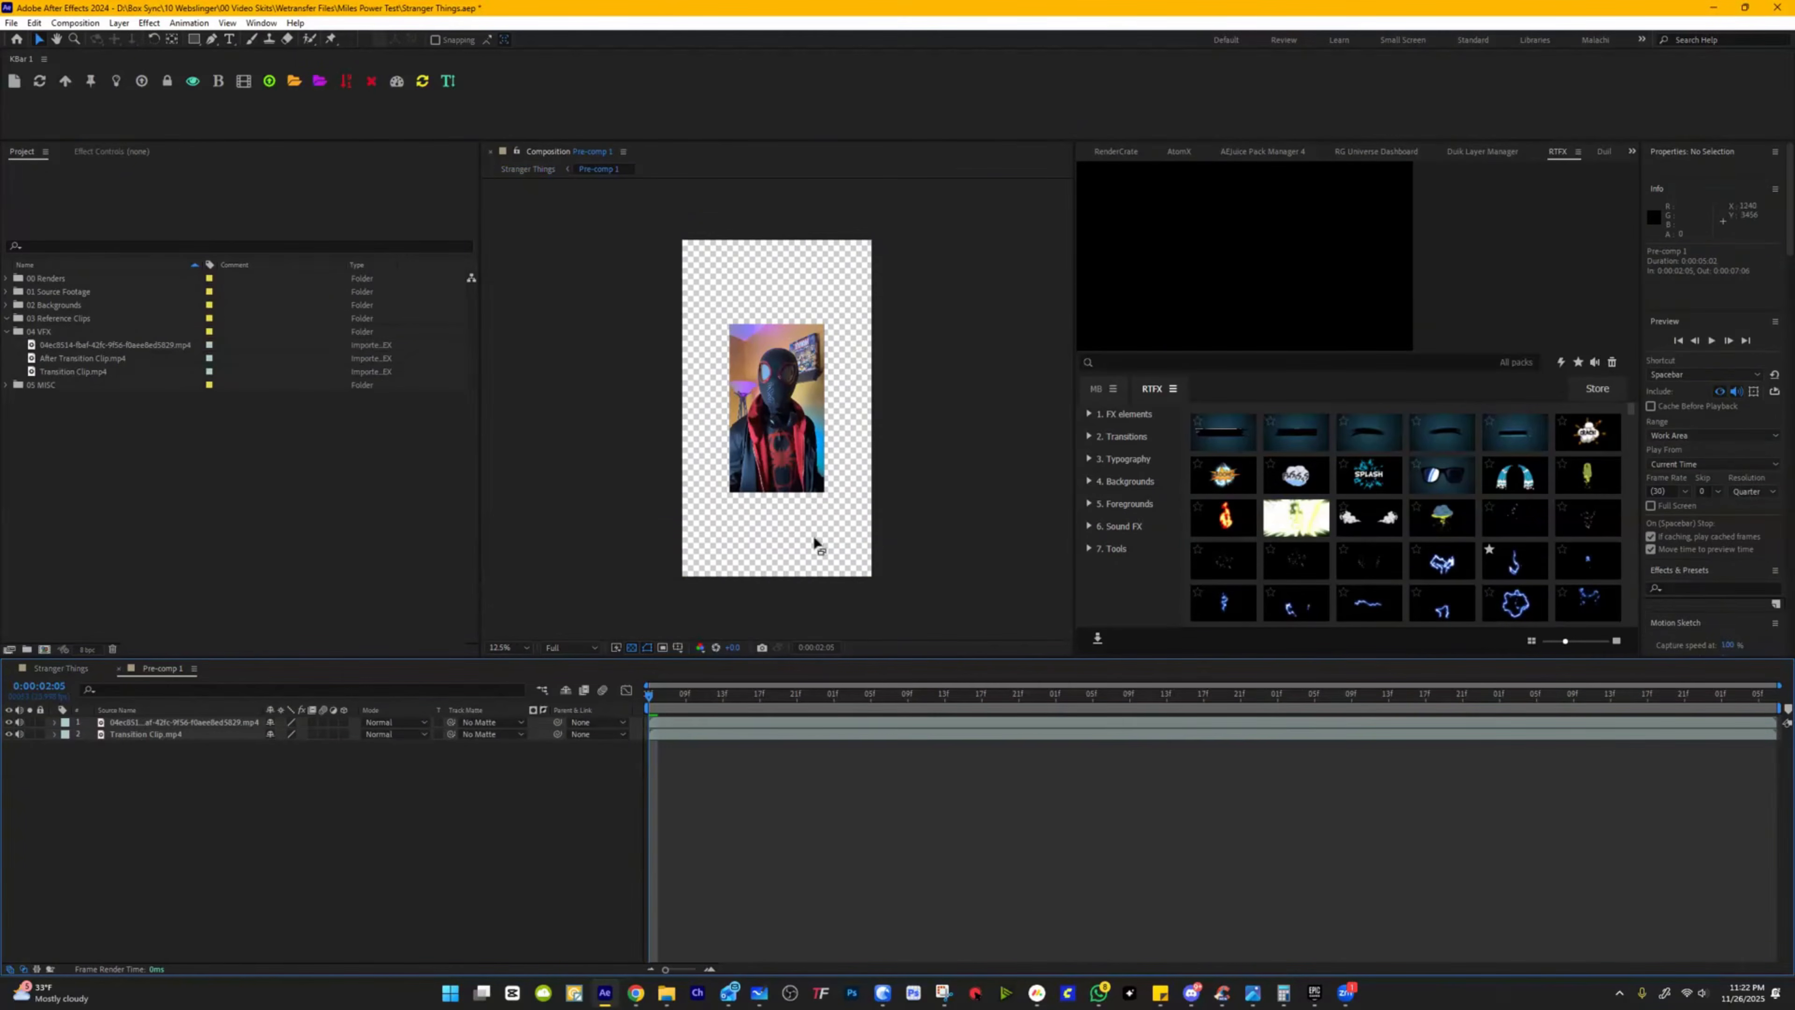
{"action": "left_click", "coordinate": [213, 723]}
{"action": "left_click", "coordinate": [198, 40]}
{"action": "scroll", "coordinate": [810, 441], "scroll_direction": "up", "scroll_amount": 3}
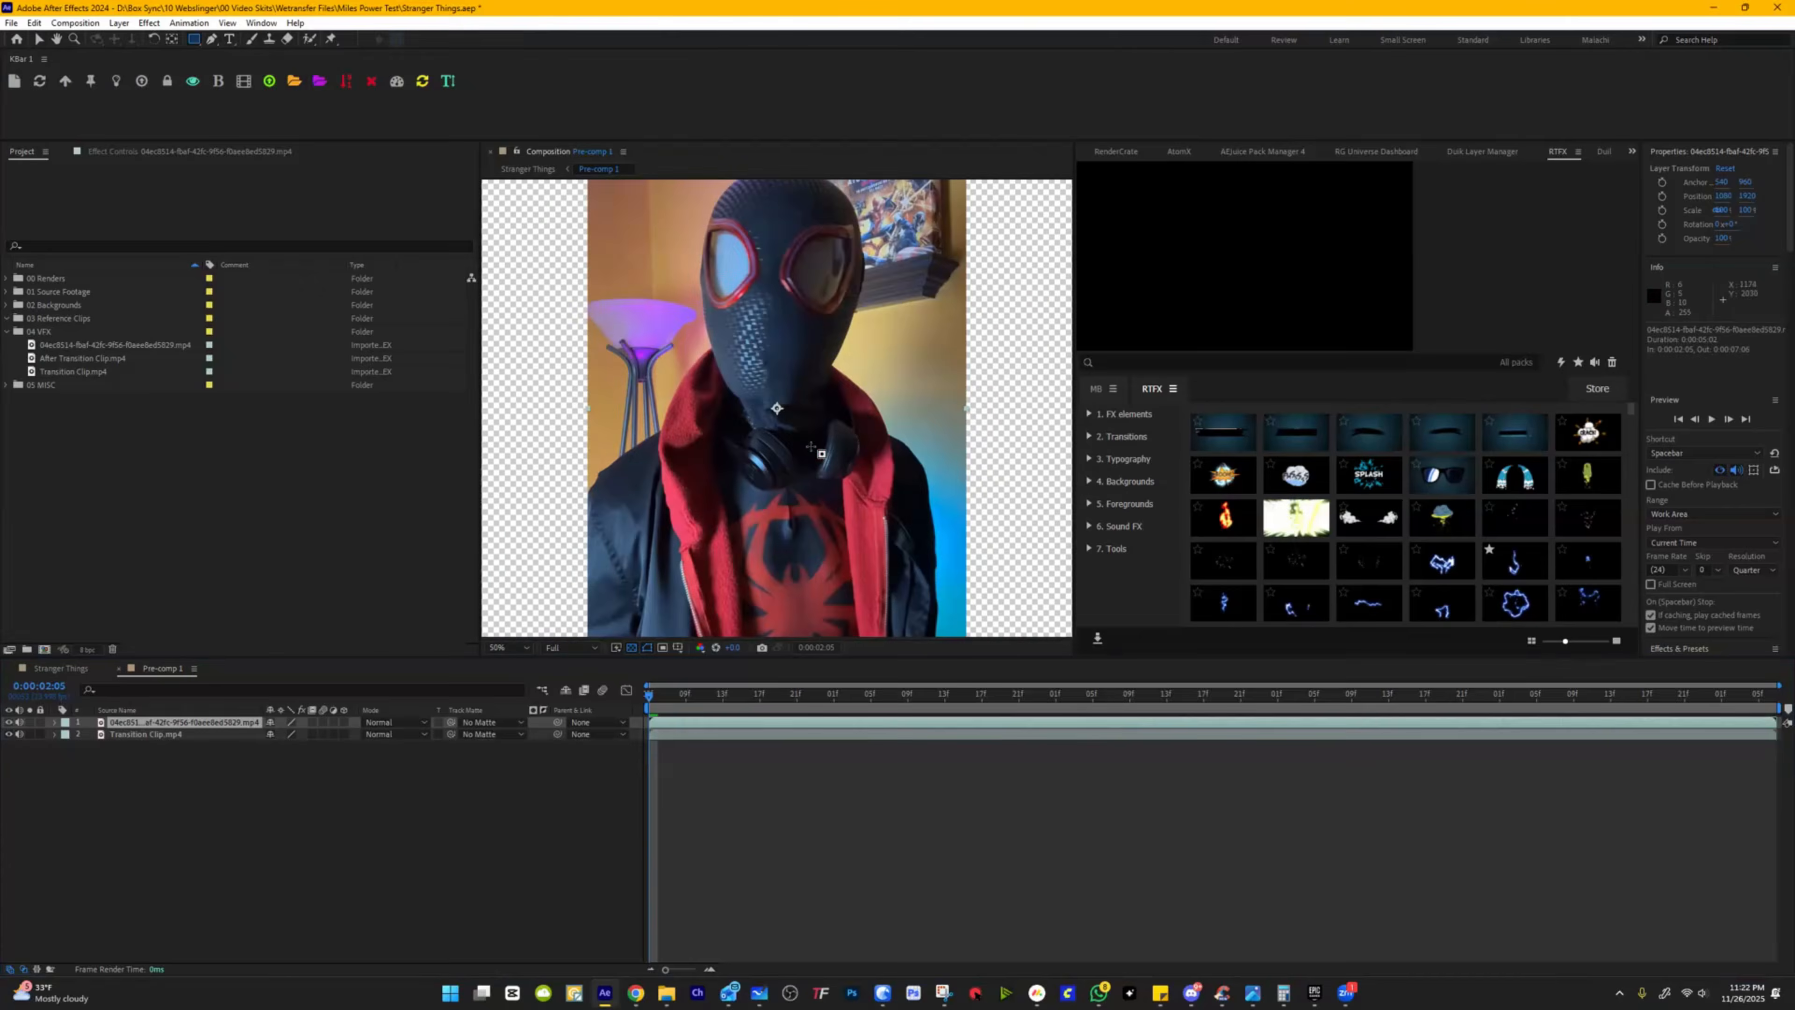
{"action": "key", "text": "space"}
{"action": "left_click_drag", "start_coordinate": [801, 363], "coordinate": [704, 130]}
{"action": "key", "text": "q"}
{"action": "left_click_drag", "start_coordinate": [775, 453], "coordinate": [852, 492]}
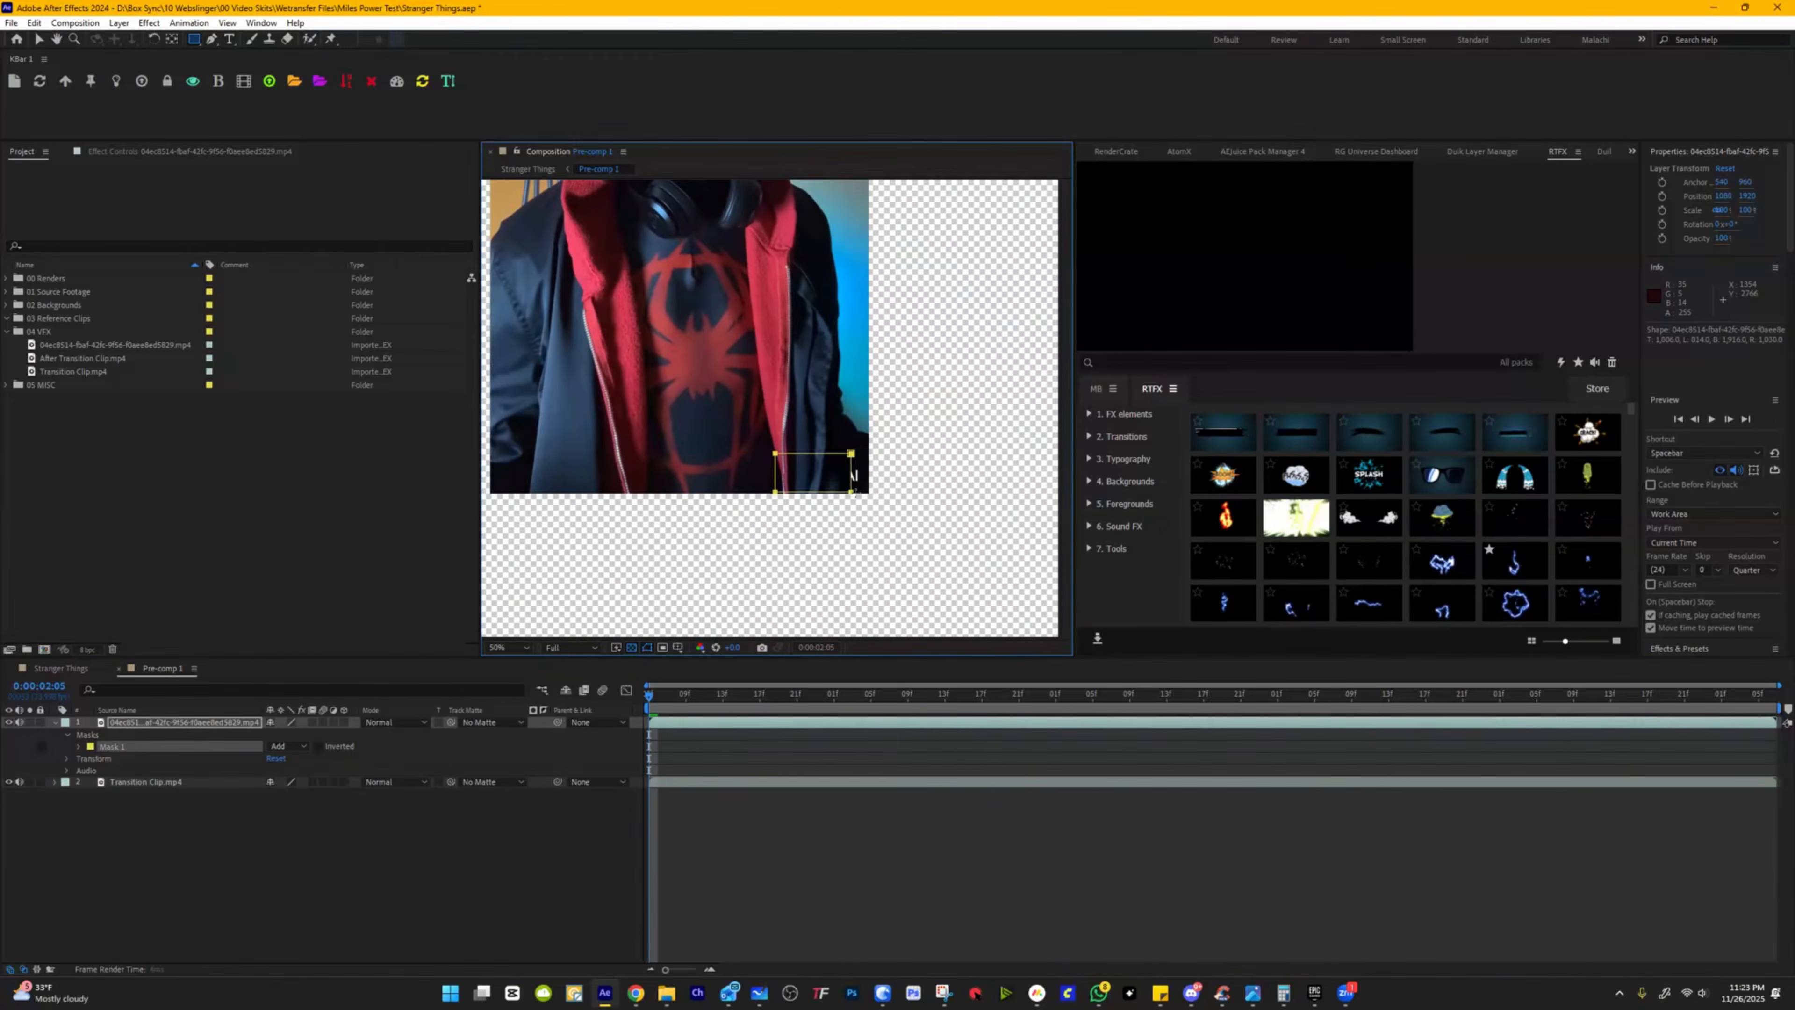
Step: Try enlarging the Pre-comp 1 layer to about 200% in the Stranger Things composition, and undo the scaling
{"action": "left_click", "coordinate": [61, 669]}
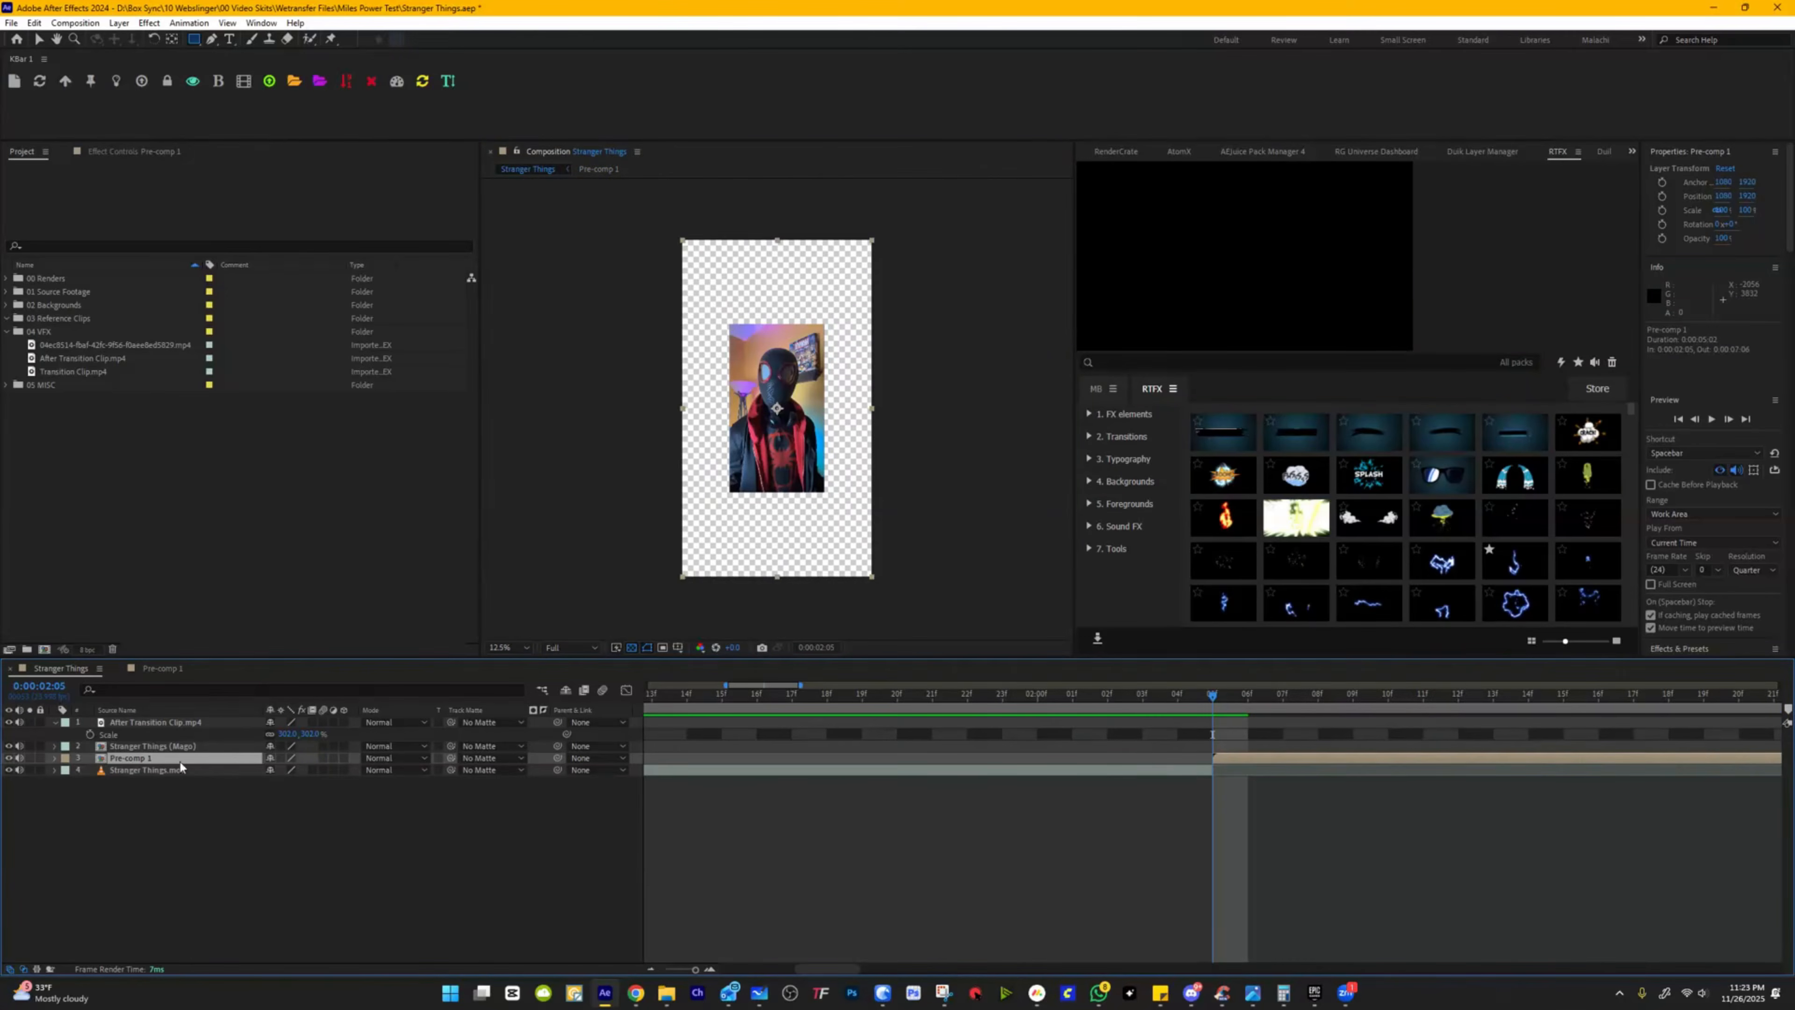
{"action": "key", "text": "s"}
{"action": "left_click_drag", "start_coordinate": [289, 770], "coordinate": [349, 762]}
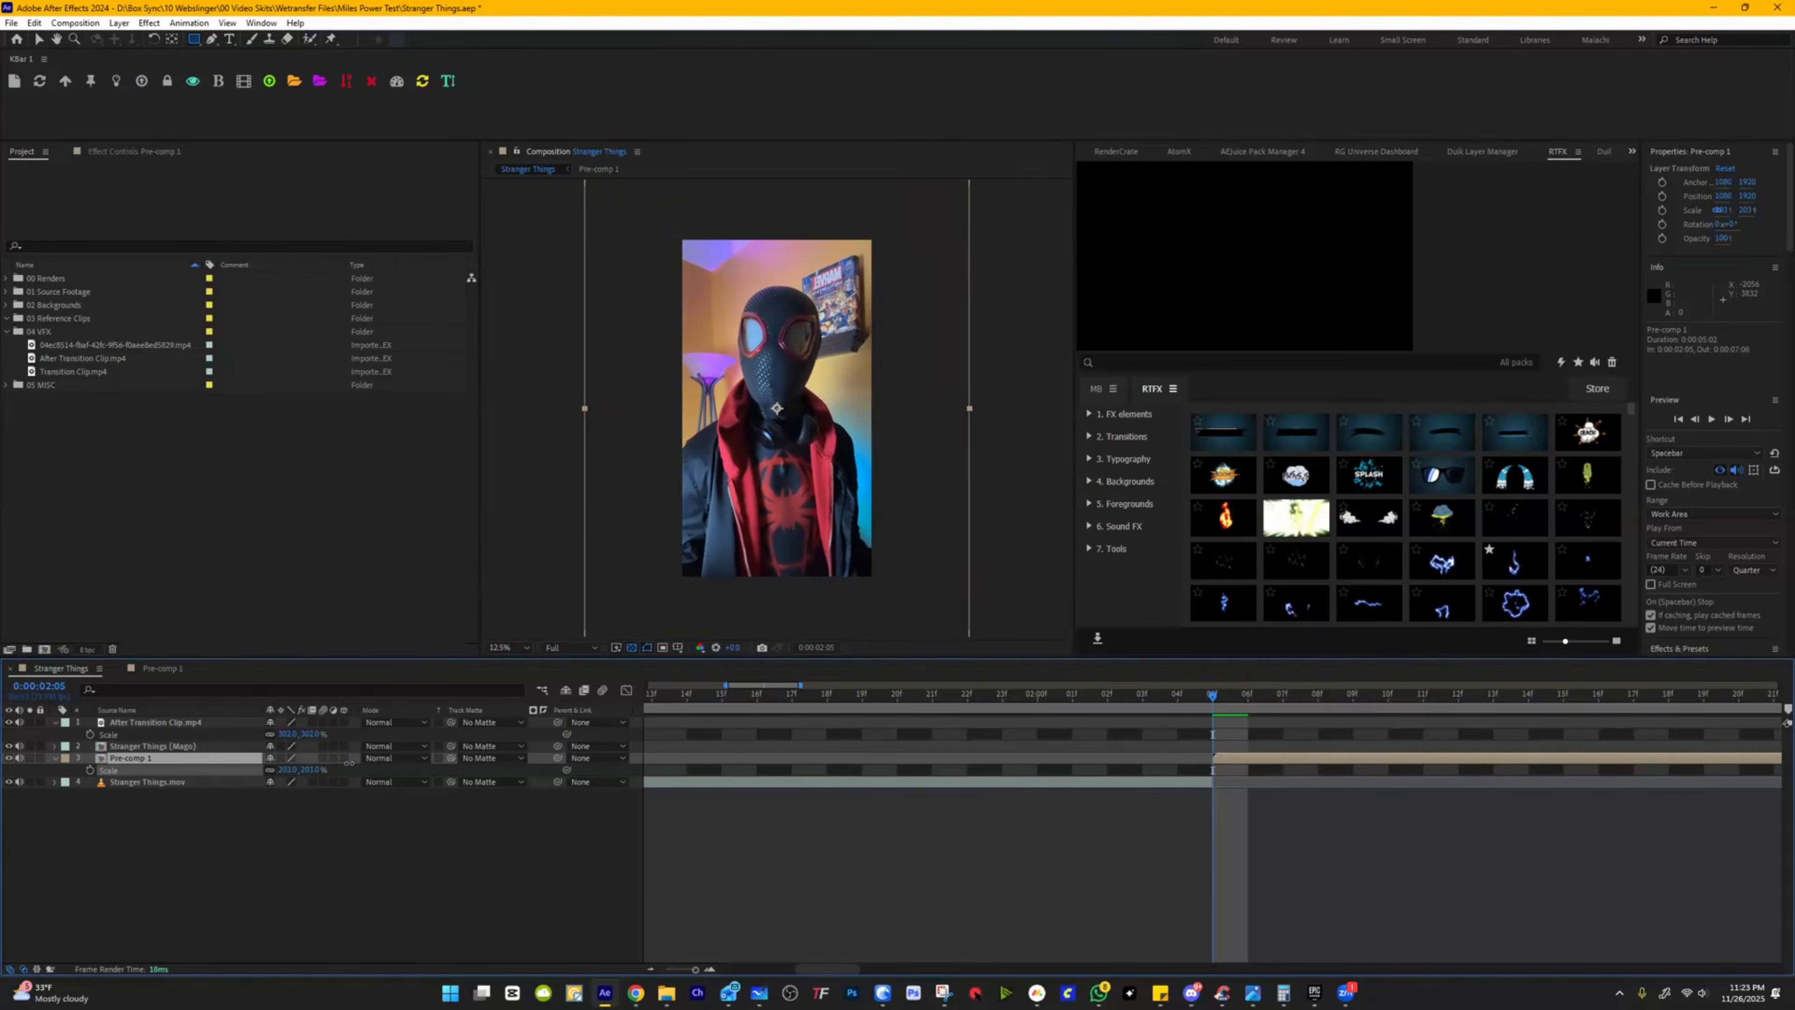
{"action": "key", "text": "ctrl+z"}
Step: Inside Pre-comp 1, scale the masked cleaned clip and Transition Clip.mp4 together to about 199% to fill the frame
{"action": "double_click", "coordinate": [204, 760]}
{"action": "scroll", "coordinate": [605, 469], "scroll_direction": "down", "scroll_amount": 4}
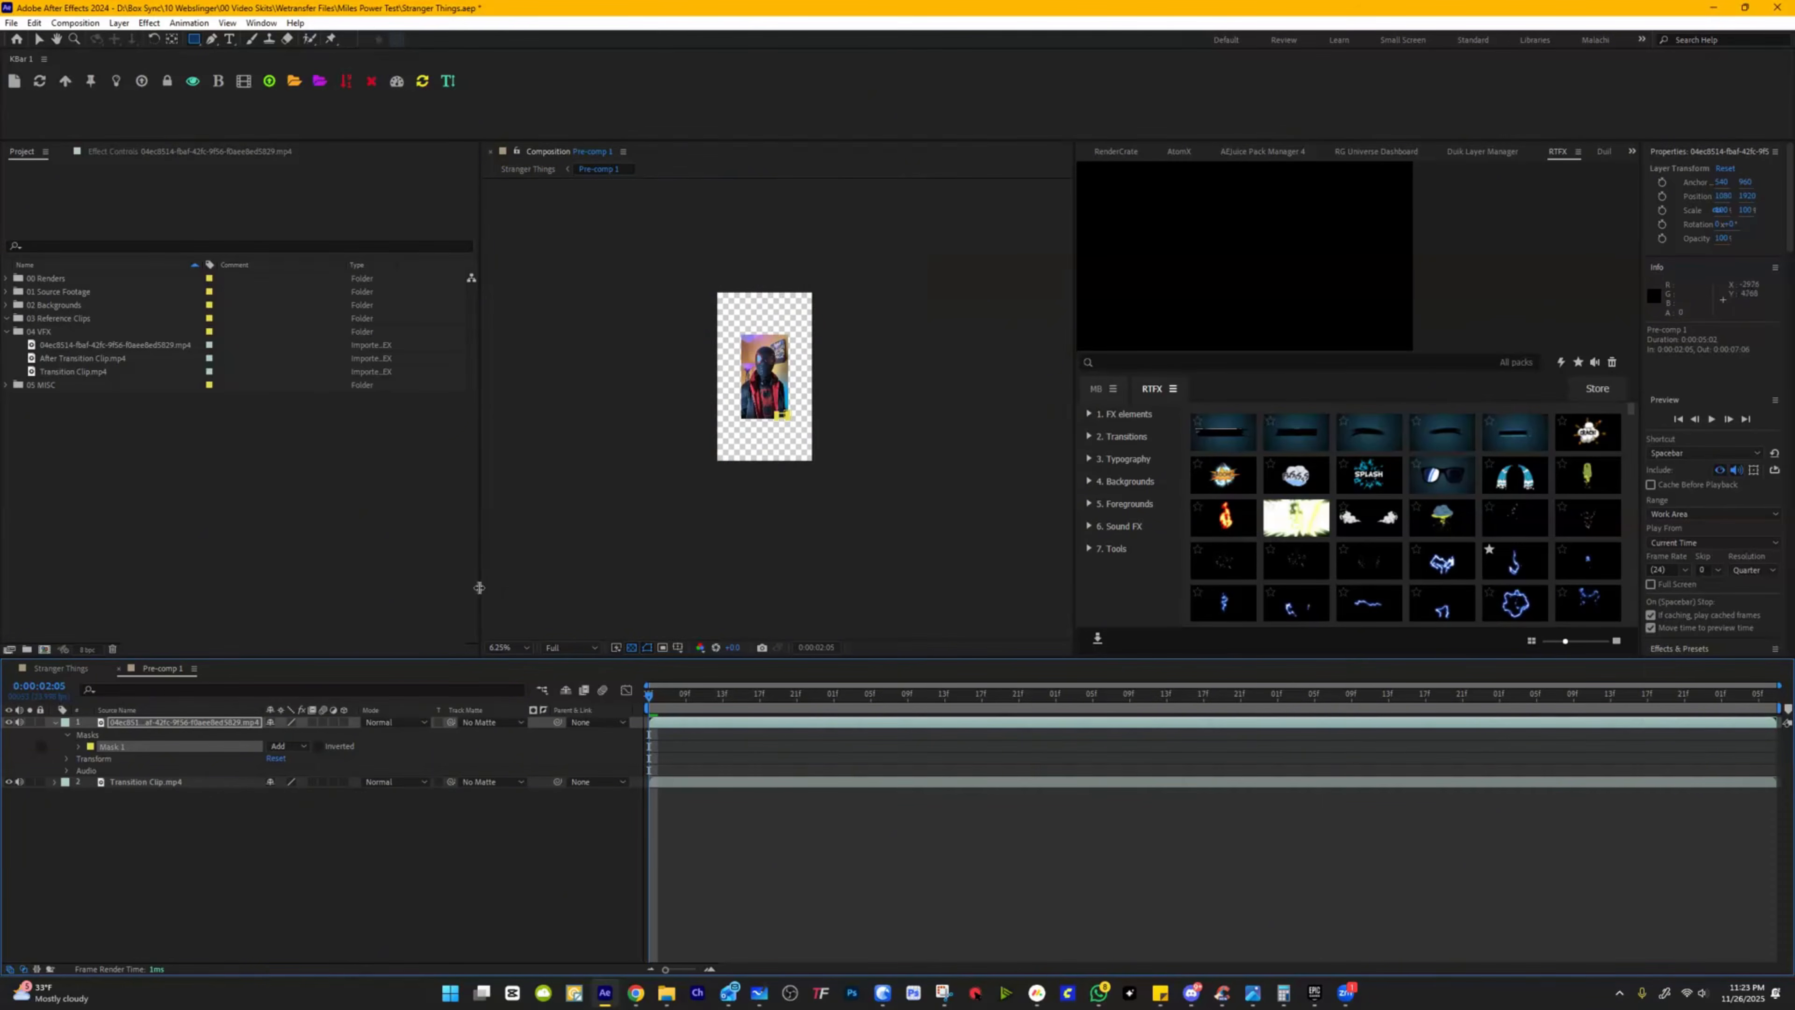
{"action": "left_click", "coordinate": [194, 723]}
{"action": "left_click", "coordinate": [185, 781], "text": "shift"}
{"action": "key", "text": "s"}
{"action": "left_click_drag", "start_coordinate": [284, 735], "coordinate": [349, 727]}
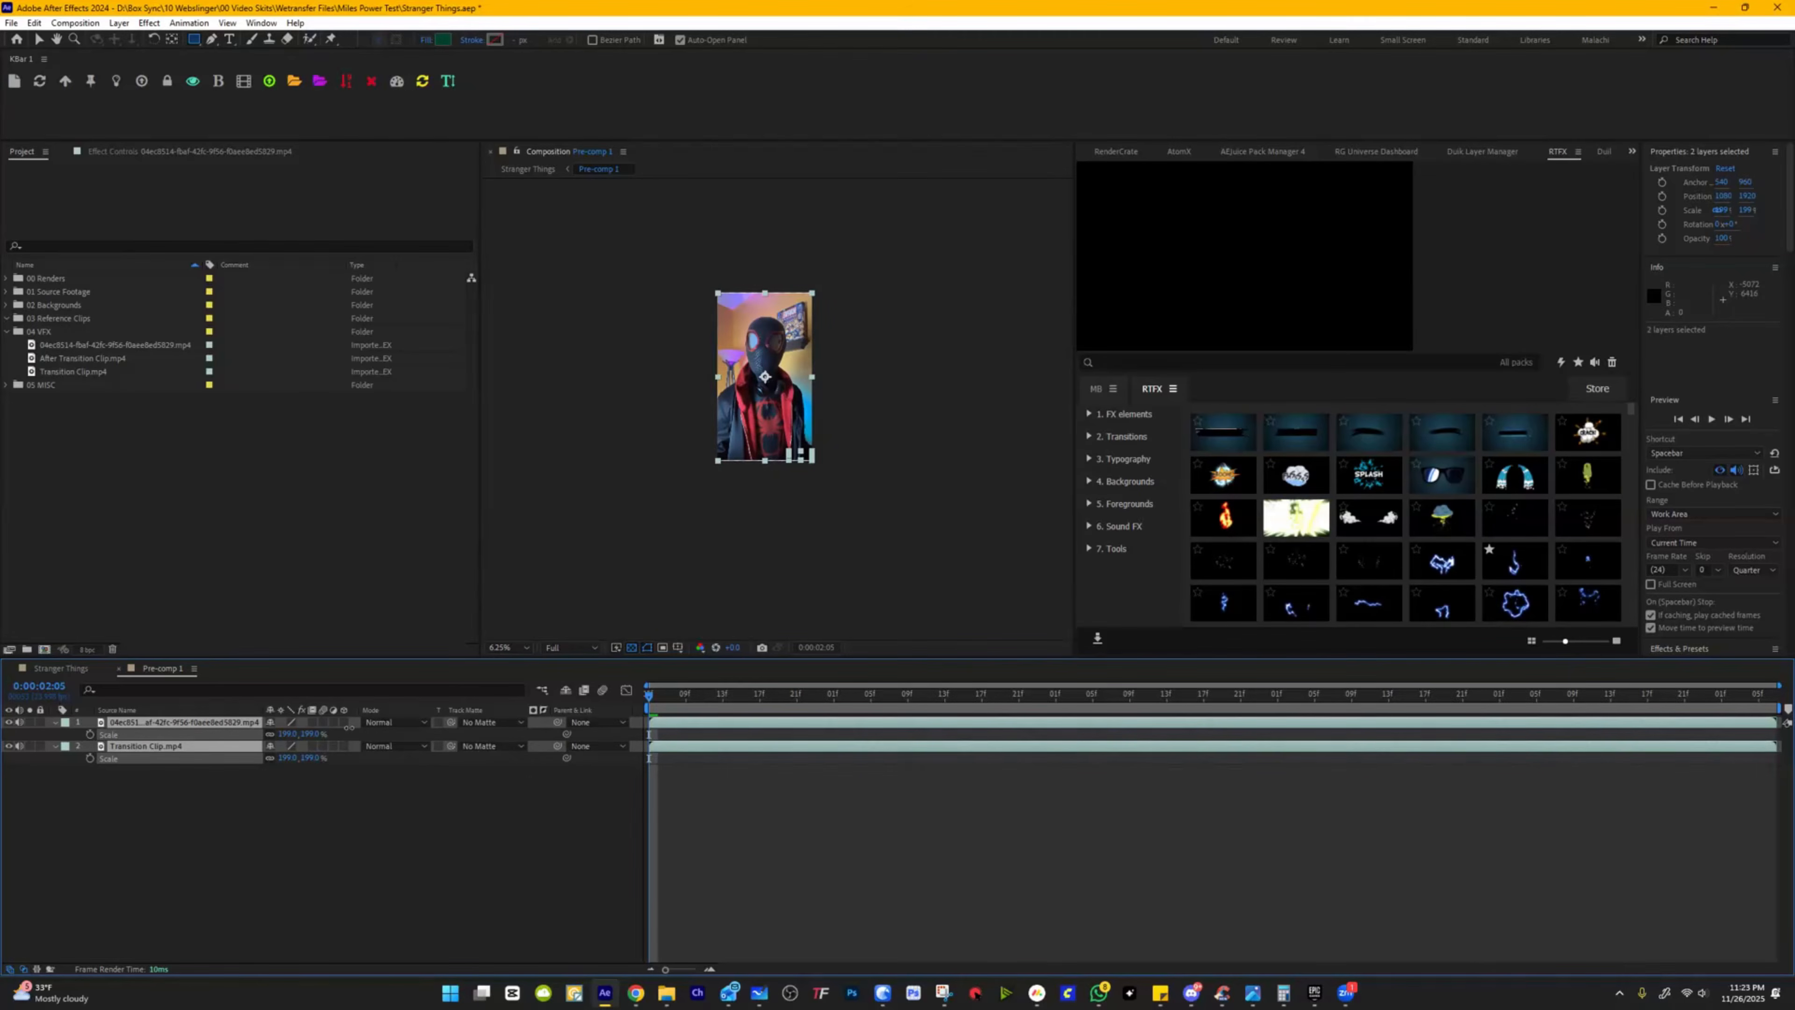
{"action": "scroll", "coordinate": [812, 469], "scroll_direction": "up", "scroll_amount": 1}
Step: In the Stranger Things composition, check the join at 0:00:02:05 frame by frame and play the transition from 0:00:01:17
{"action": "left_click", "coordinate": [69, 668]}
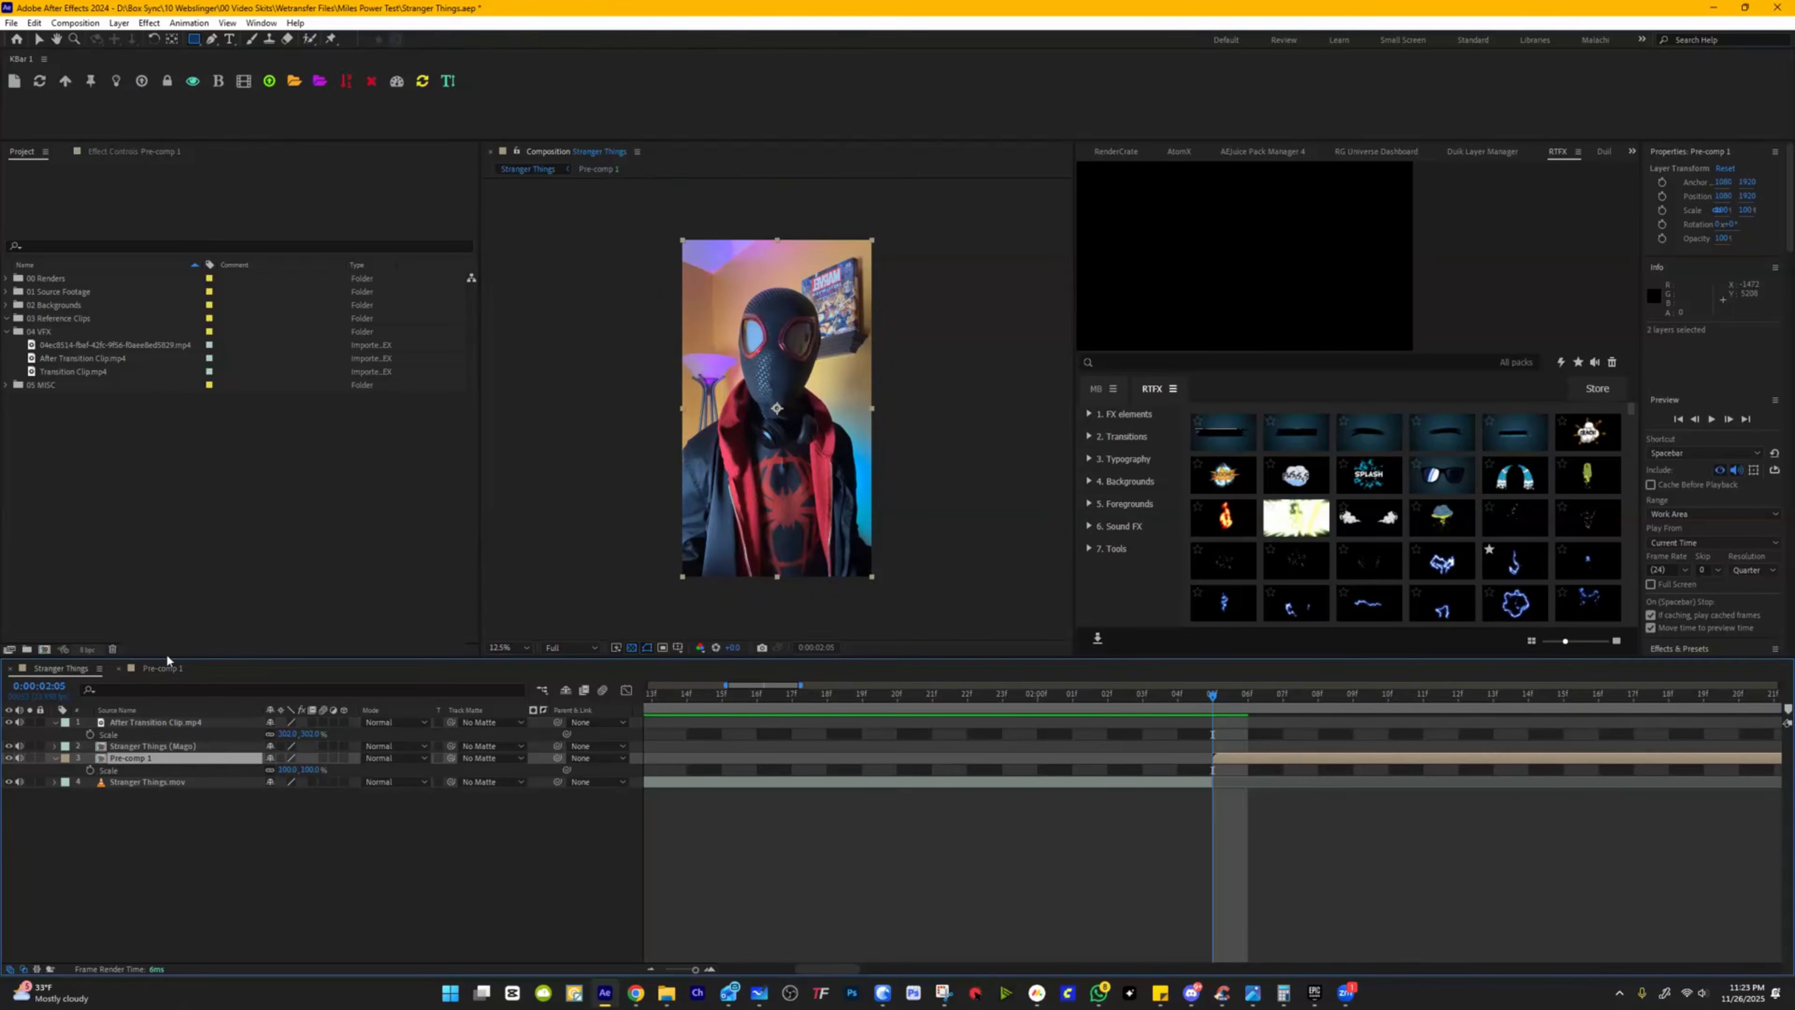
{"action": "key", "text": "Page_Up"}
{"action": "key", "text": "Page_Down"}
{"action": "key", "text": "Page_Down"}
{"action": "key", "text": "Page_Down"}
{"action": "key", "text": "Page_Down"}
{"action": "key", "text": "Page_Down"}
{"action": "key", "text": "Page_Down"}
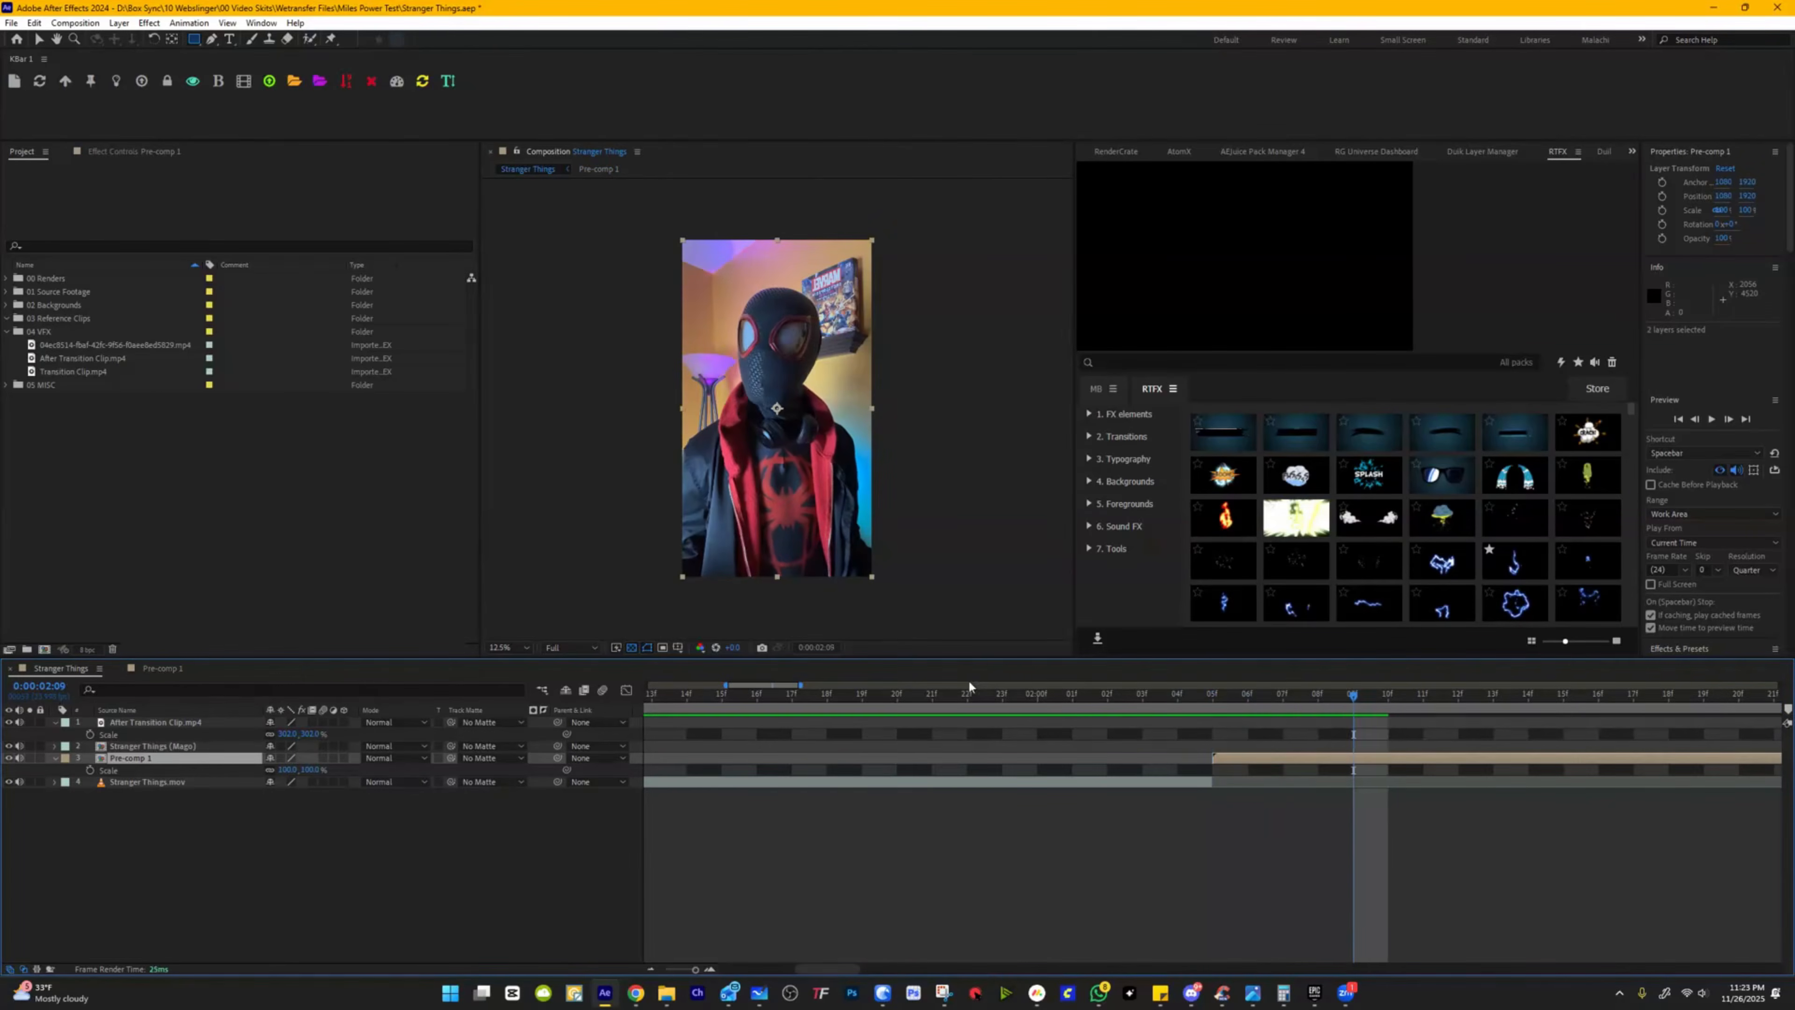
{"action": "left_click_drag", "start_coordinate": [680, 971], "coordinate": [673, 970]}
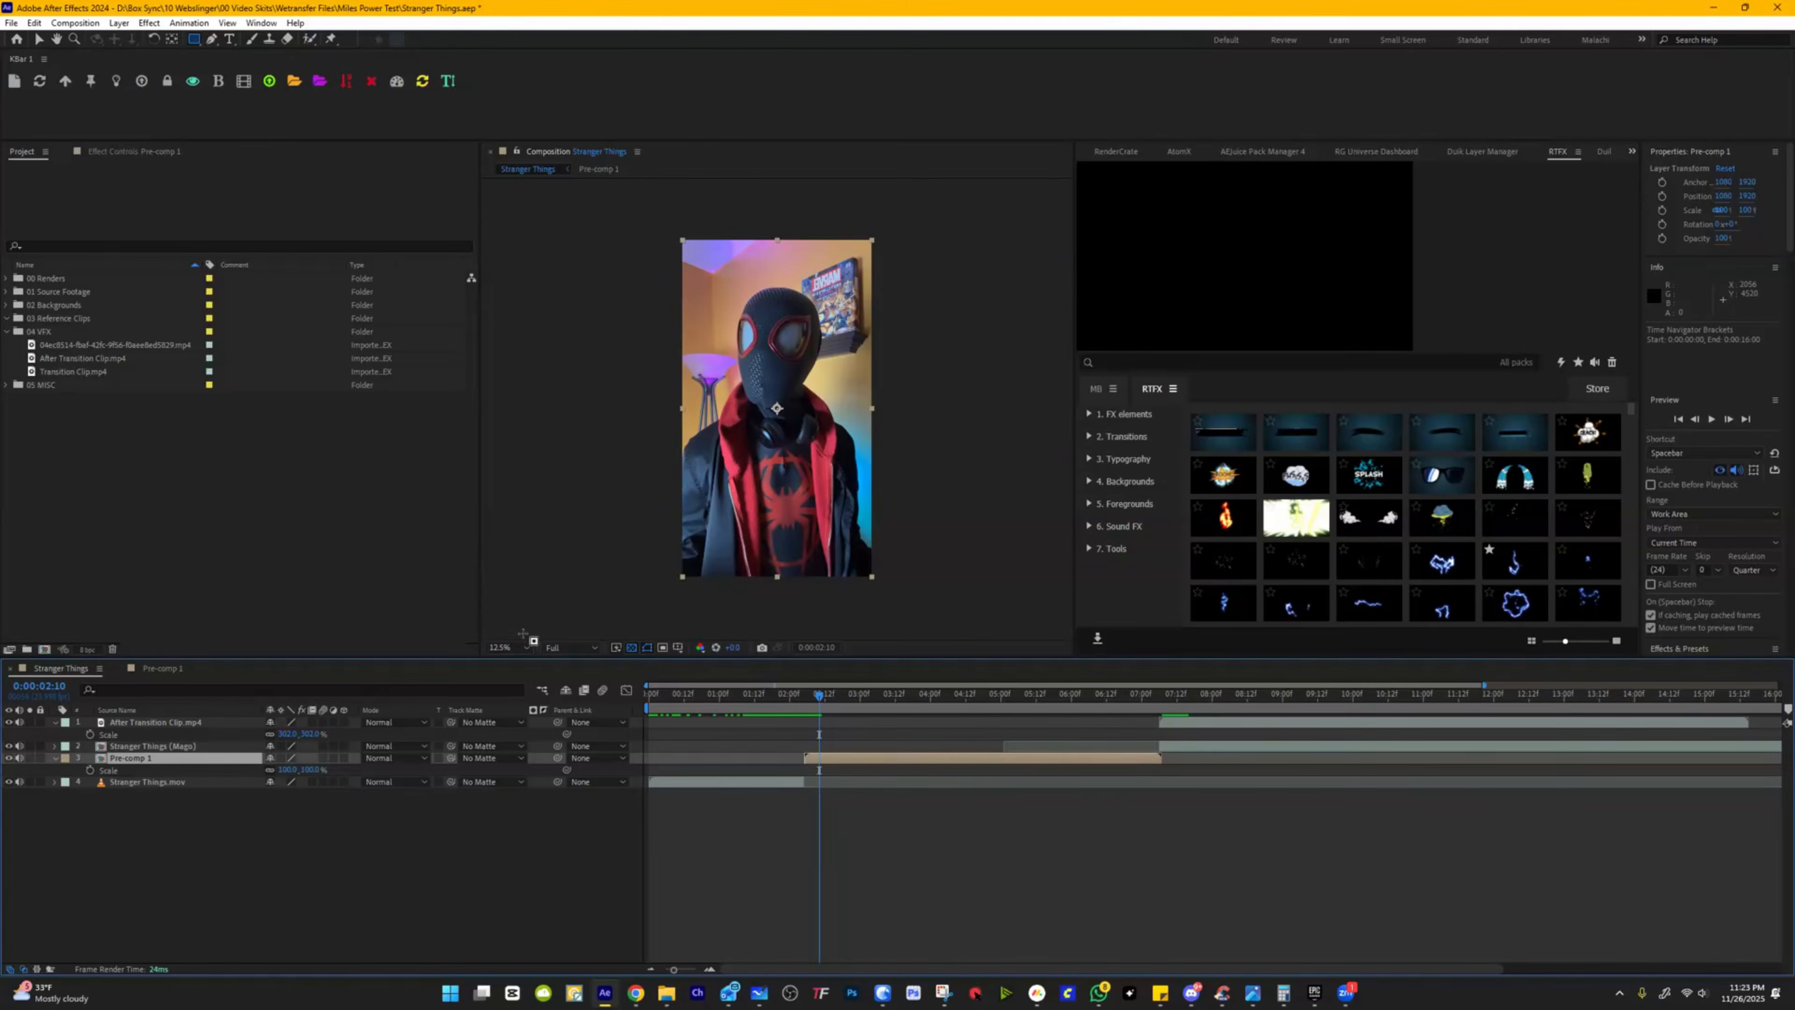
{"action": "left_click", "coordinate": [768, 695]}
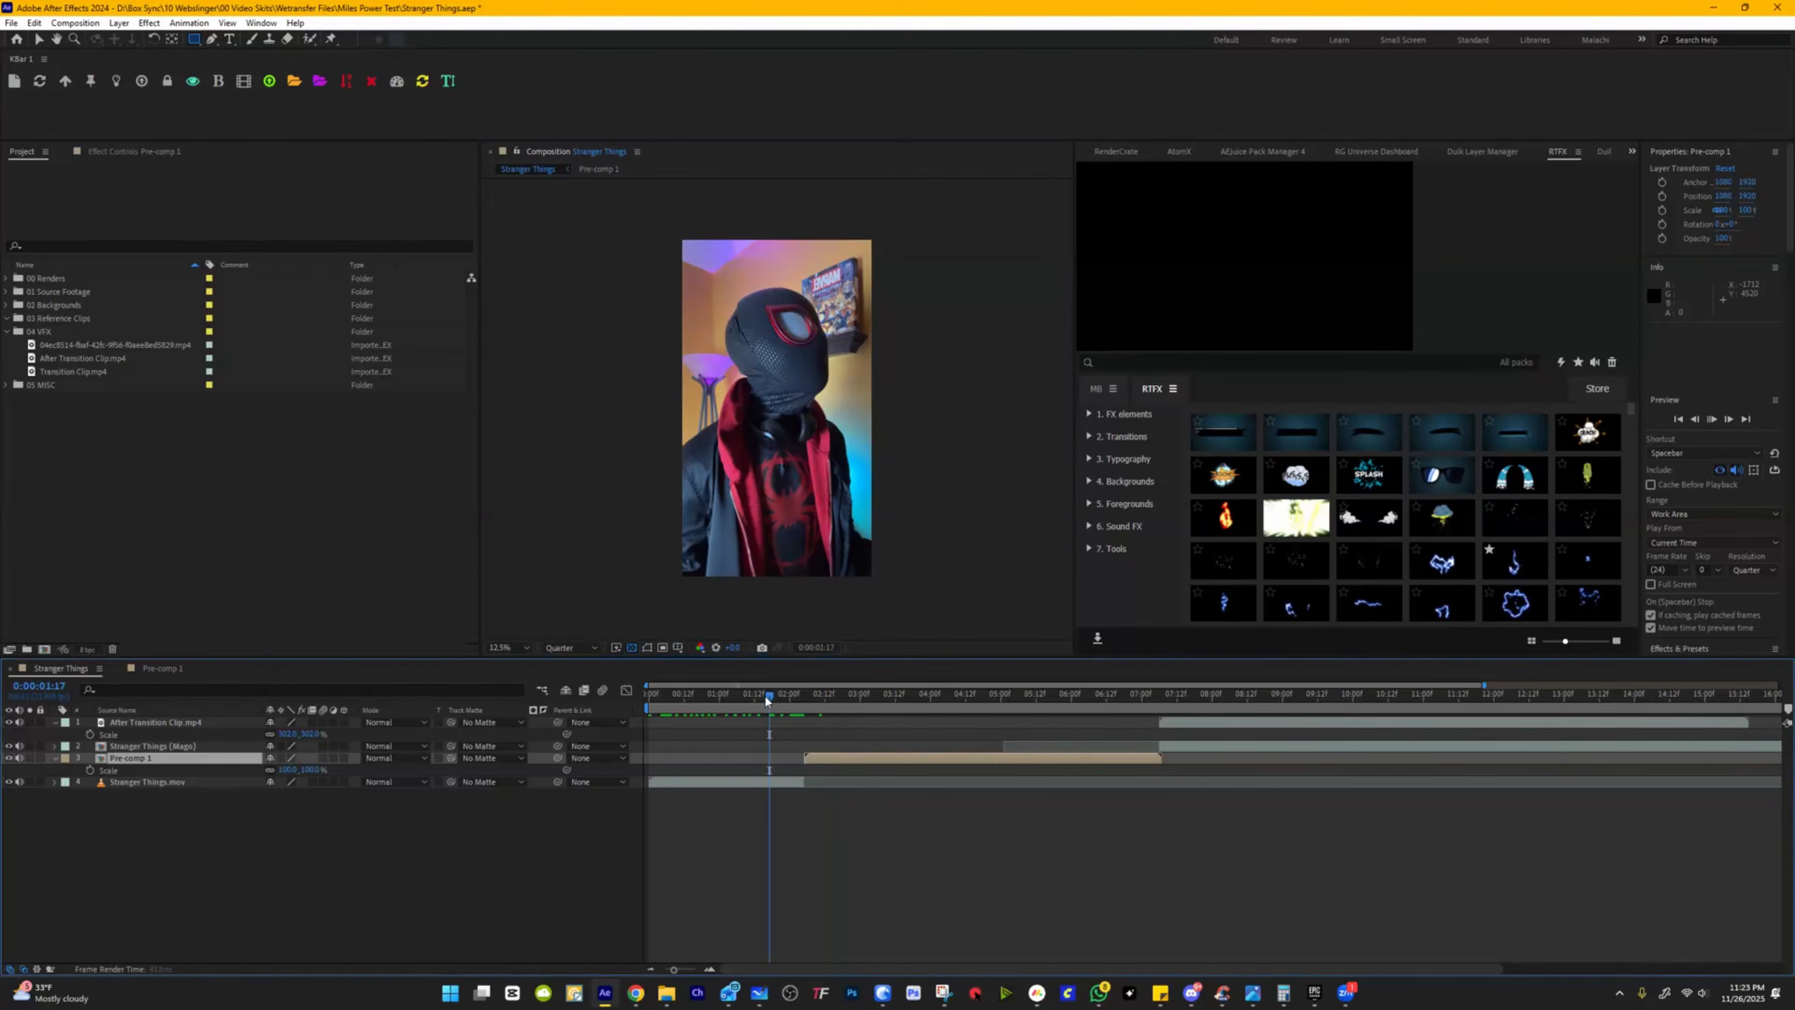
{"action": "key", "text": "space"}
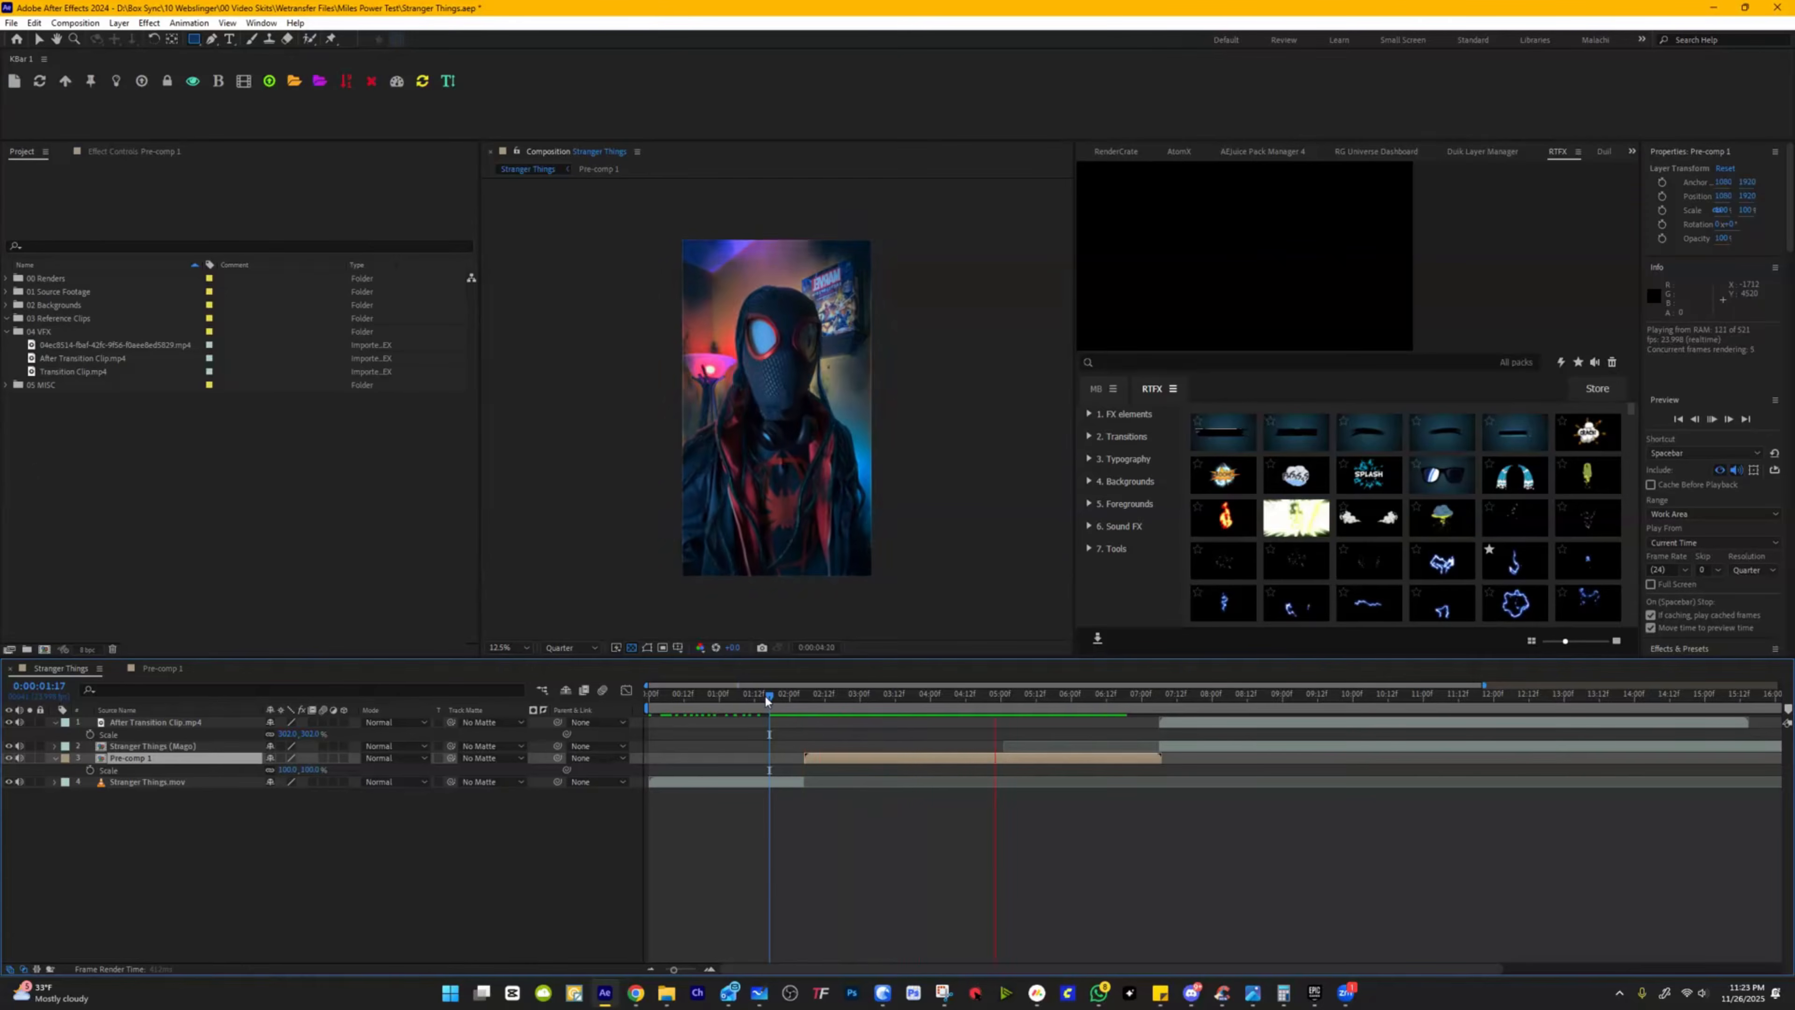
{"action": "key", "text": "space"}
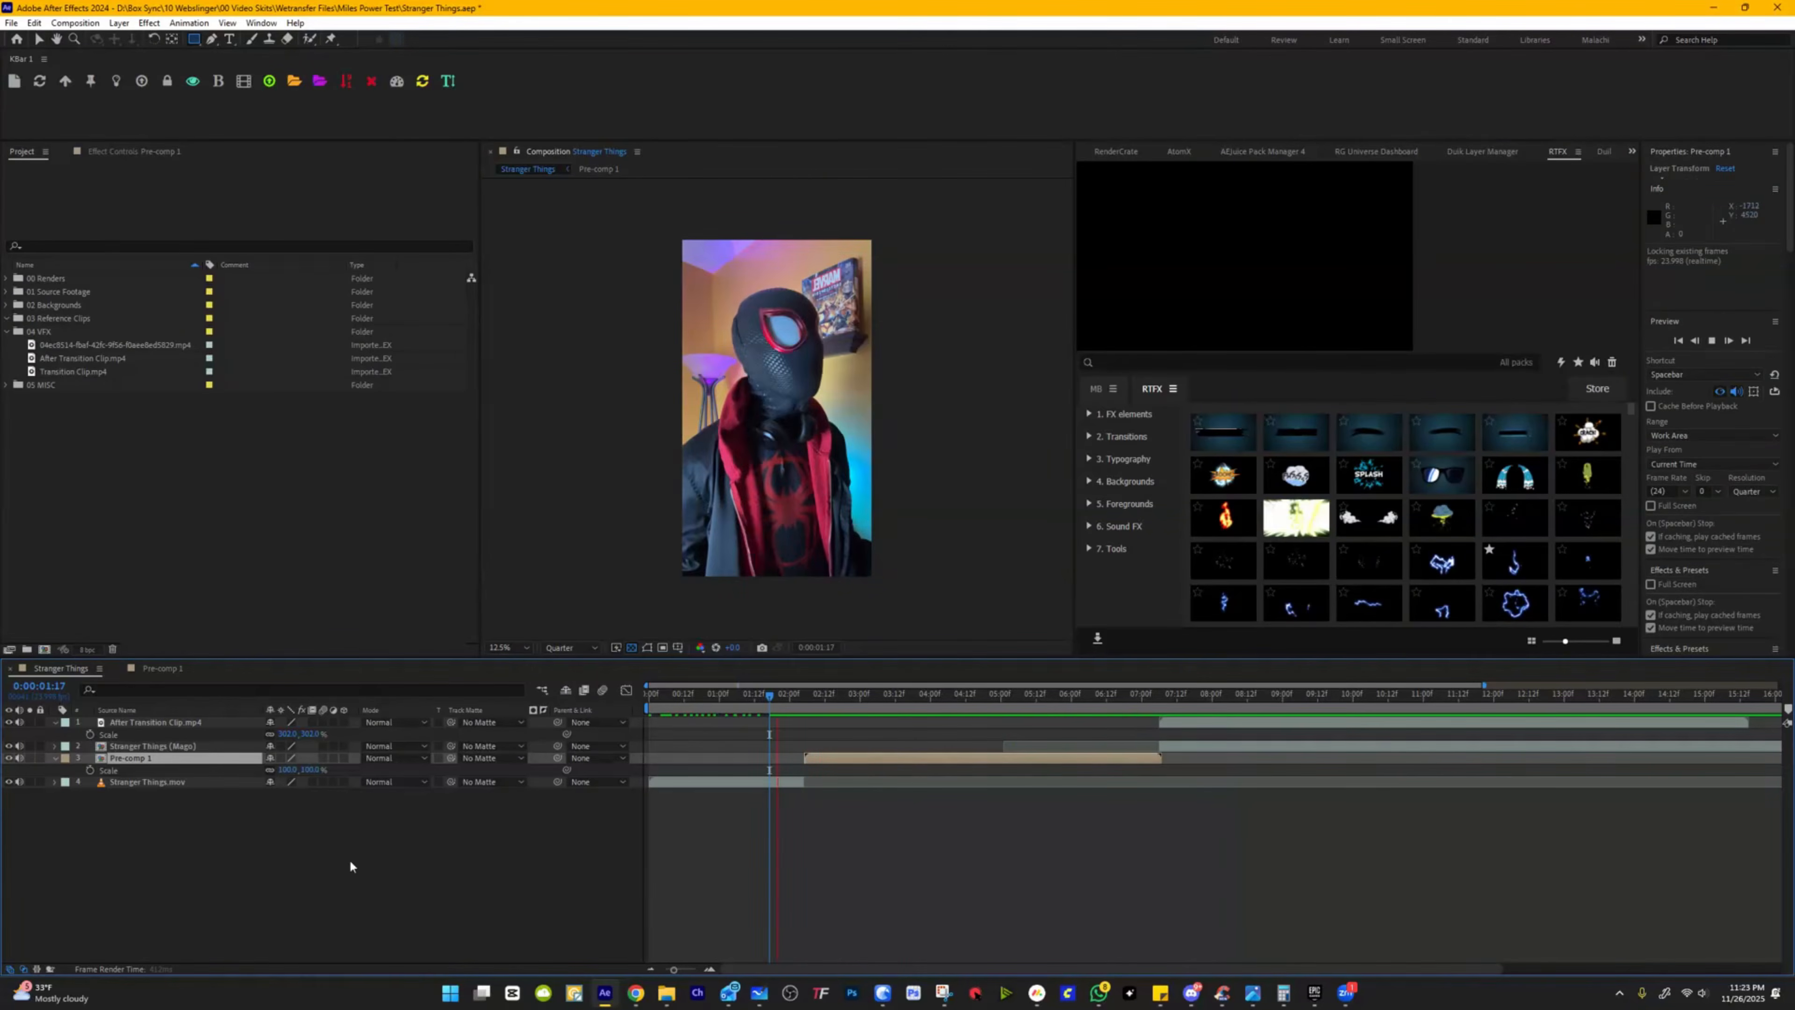
{"action": "left_click", "coordinate": [302, 798]}
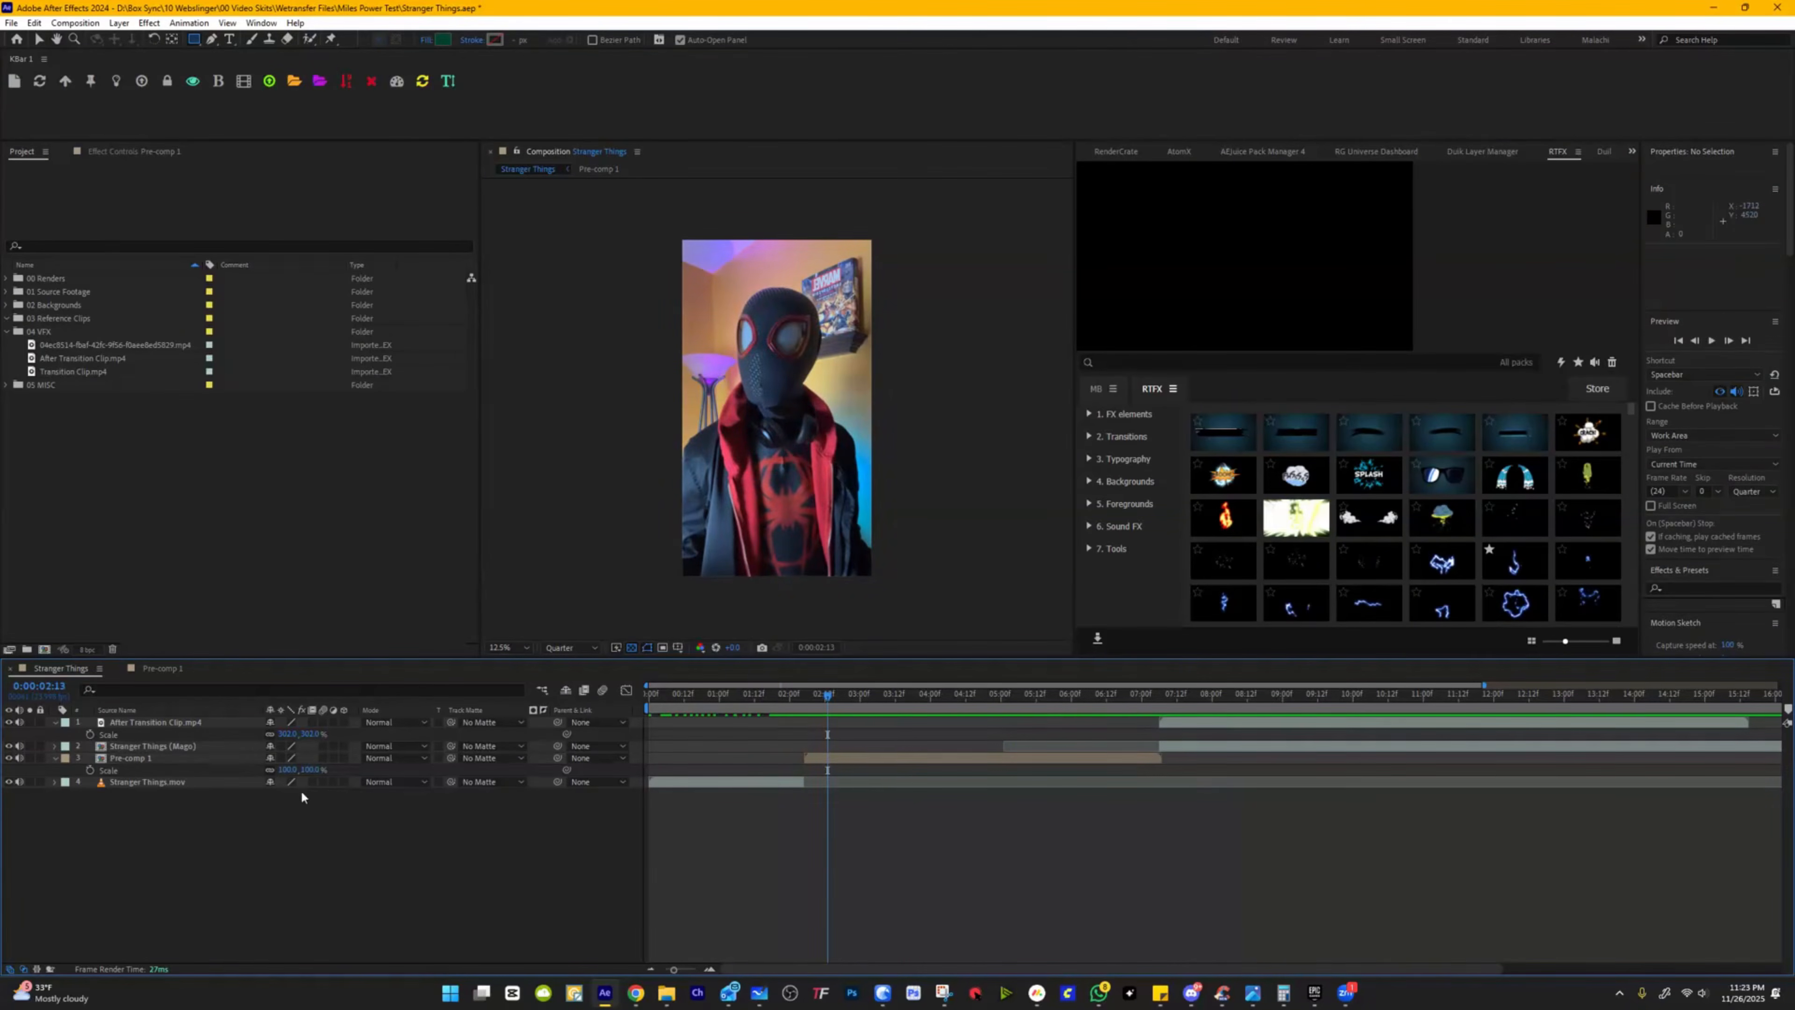
Step: Trim the starts of After Transition Clip.mp4 and the Stranger Things pre-comp layer below it to 0:00:07:18
{"action": "left_click", "coordinate": [1182, 723]}
{"action": "left_click", "coordinate": [1172, 745]}
{"action": "left_click", "coordinate": [1177, 725], "text": "shift"}
{"action": "left_click_drag", "start_coordinate": [1177, 726], "coordinate": [1194, 682]}
{"action": "left_click", "coordinate": [1149, 747]}
{"action": "left_click", "coordinate": [1157, 747]}
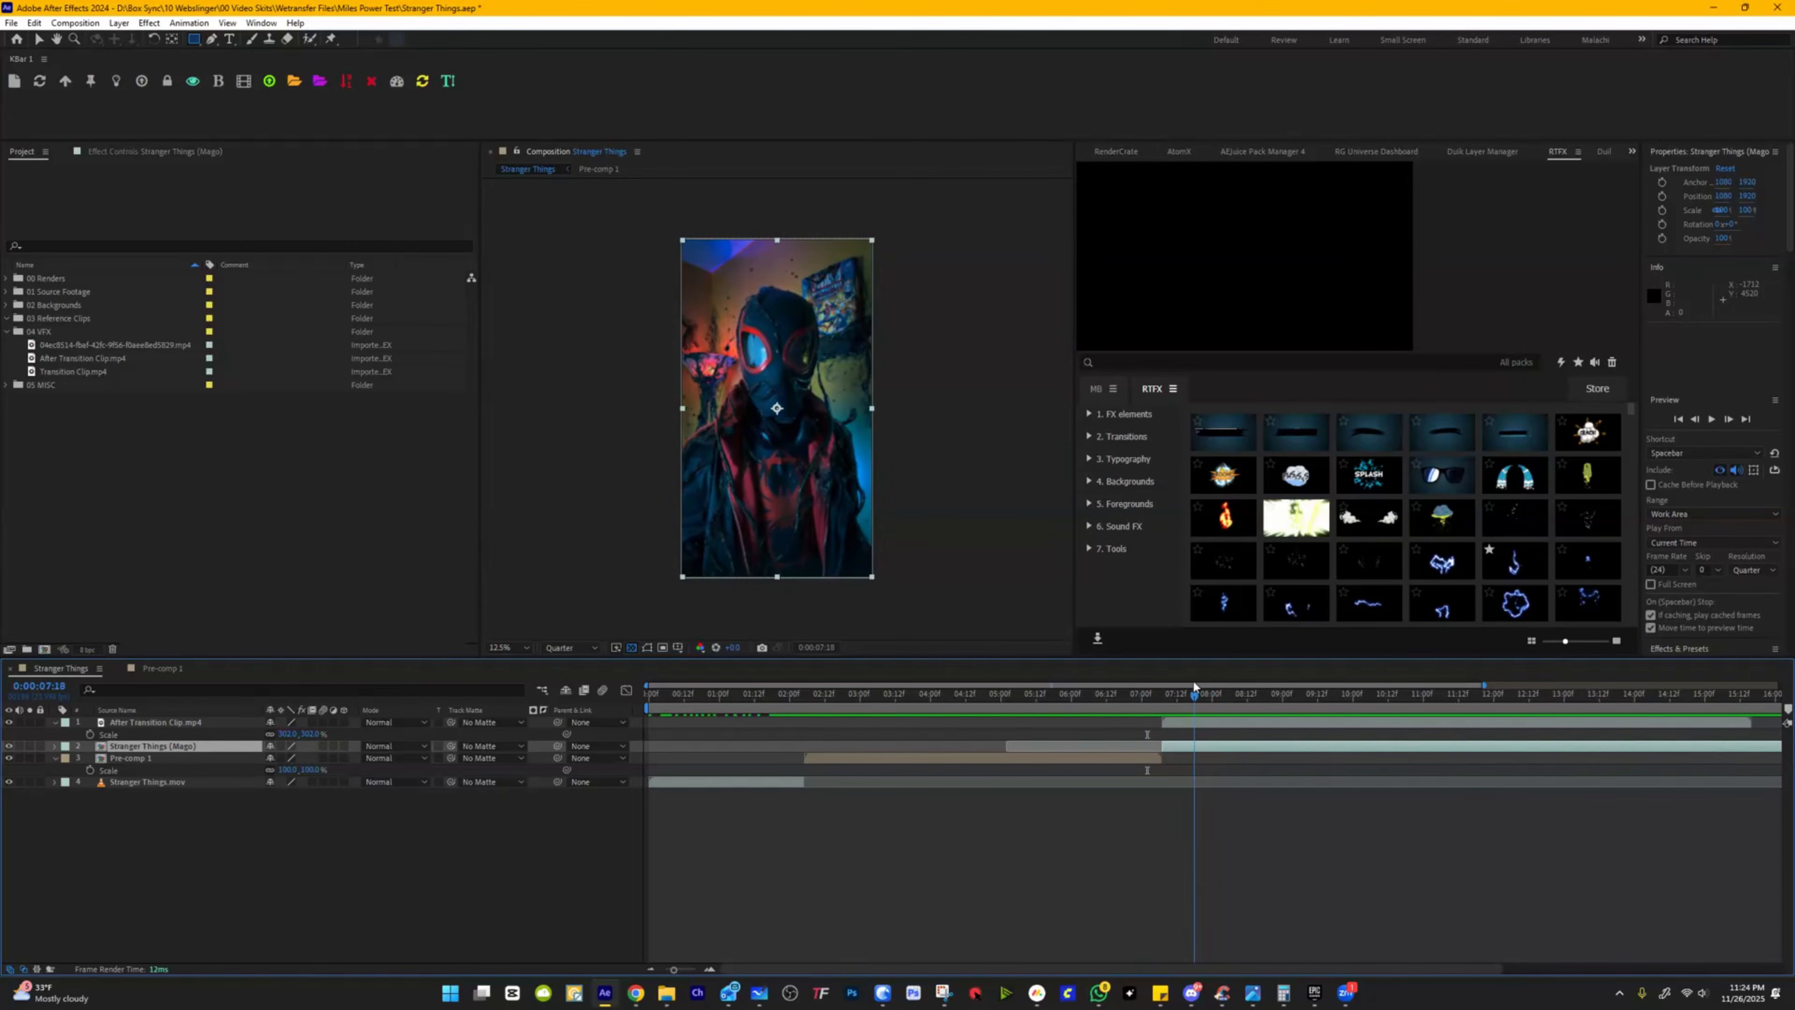
{"action": "left_click", "coordinate": [1209, 727]}
{"action": "key", "text": "alt+["}
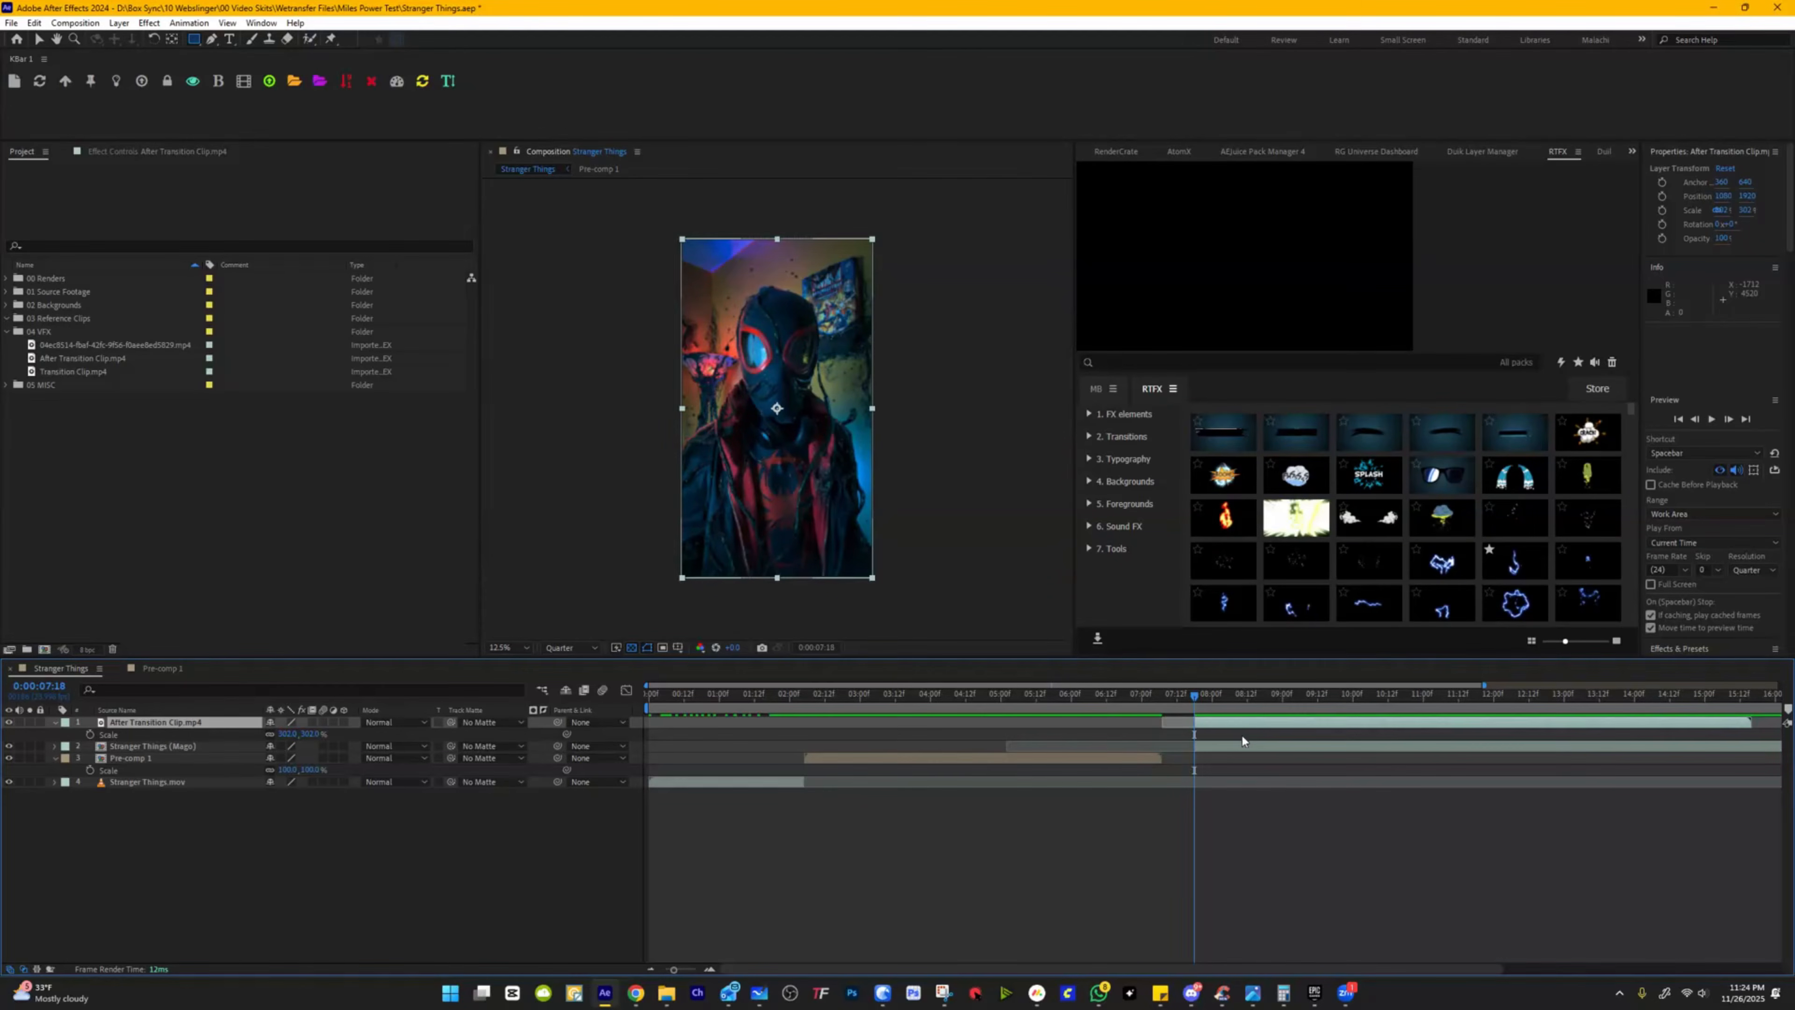
Step: Slide both trimmed layers earlier so they start where Pre-comp 1 ends, and play the cut from 0:00:07:02
{"action": "left_click", "coordinate": [1241, 747], "text": "shift"}
{"action": "left_click_drag", "start_coordinate": [1240, 746], "coordinate": [1207, 746]}
{"action": "left_click", "coordinate": [1148, 698]}
{"action": "key", "text": "space"}
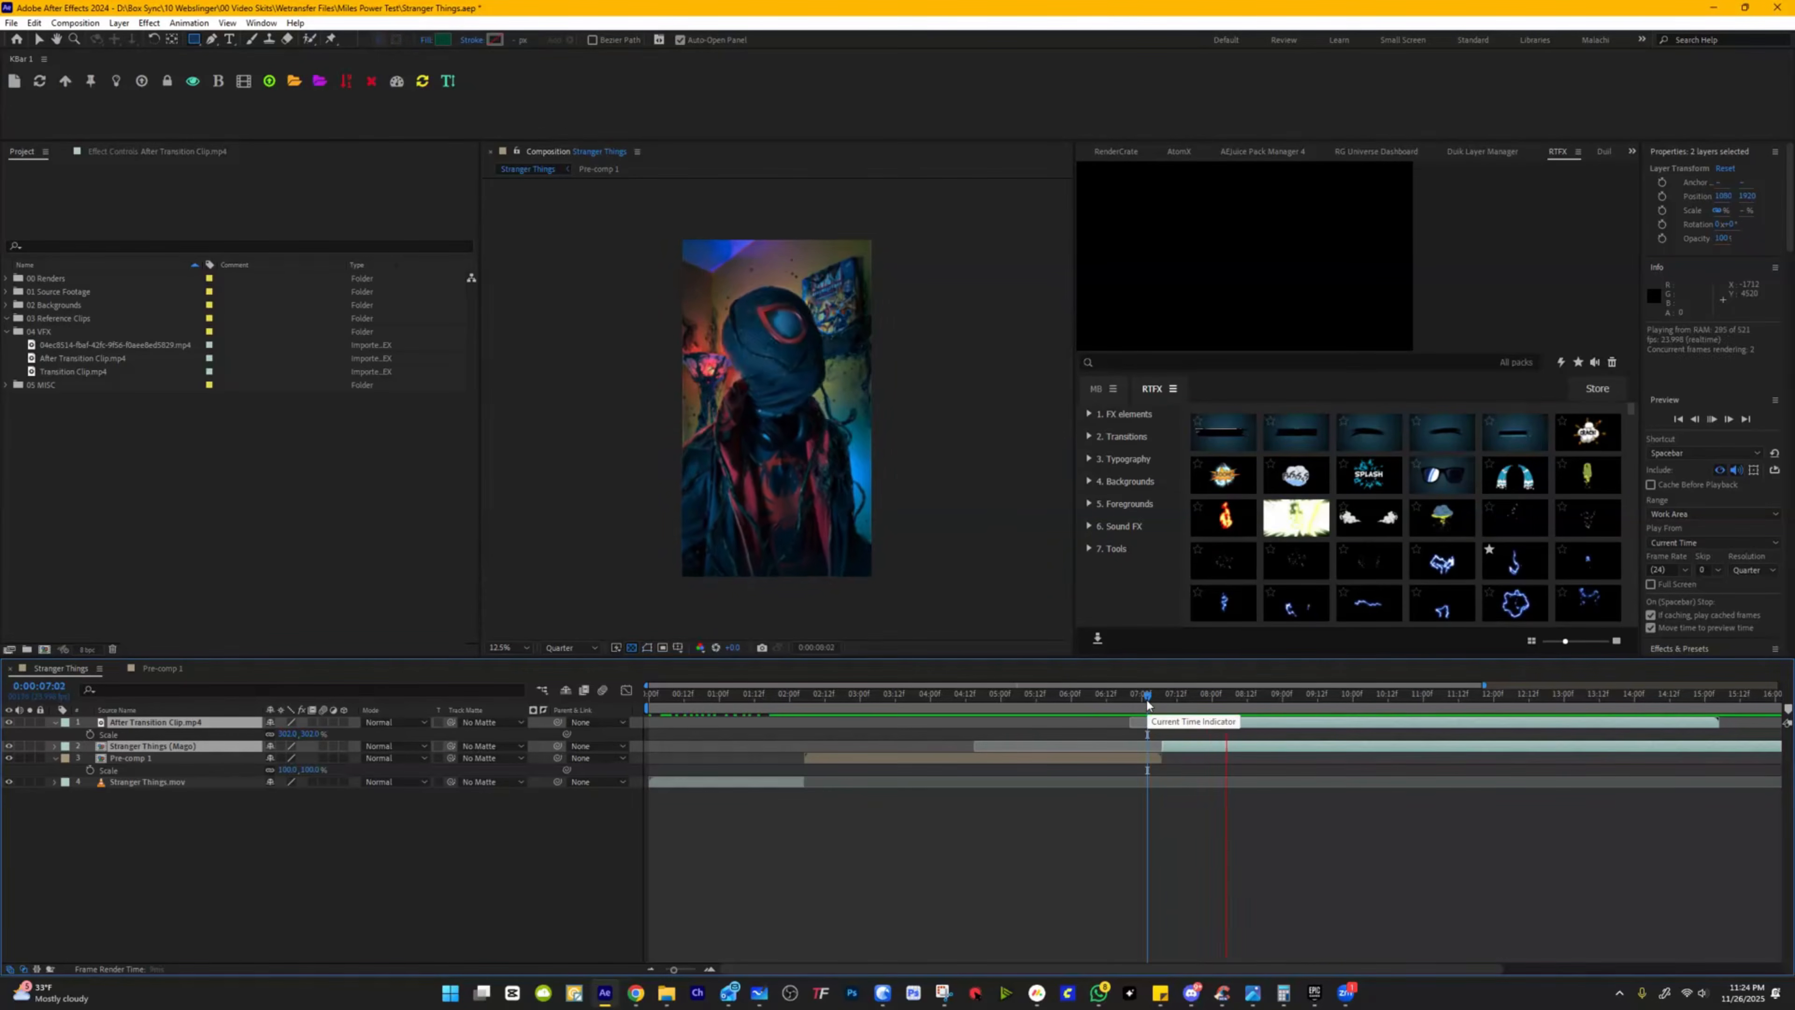
{"action": "key", "text": "space"}
Step: Compare the frame at 0:00:07:06 with After Transition Clip.mp4 hidden, and delete that clip's layer from the composition
{"action": "left_click_drag", "start_coordinate": [1155, 707], "coordinate": [1158, 754]}
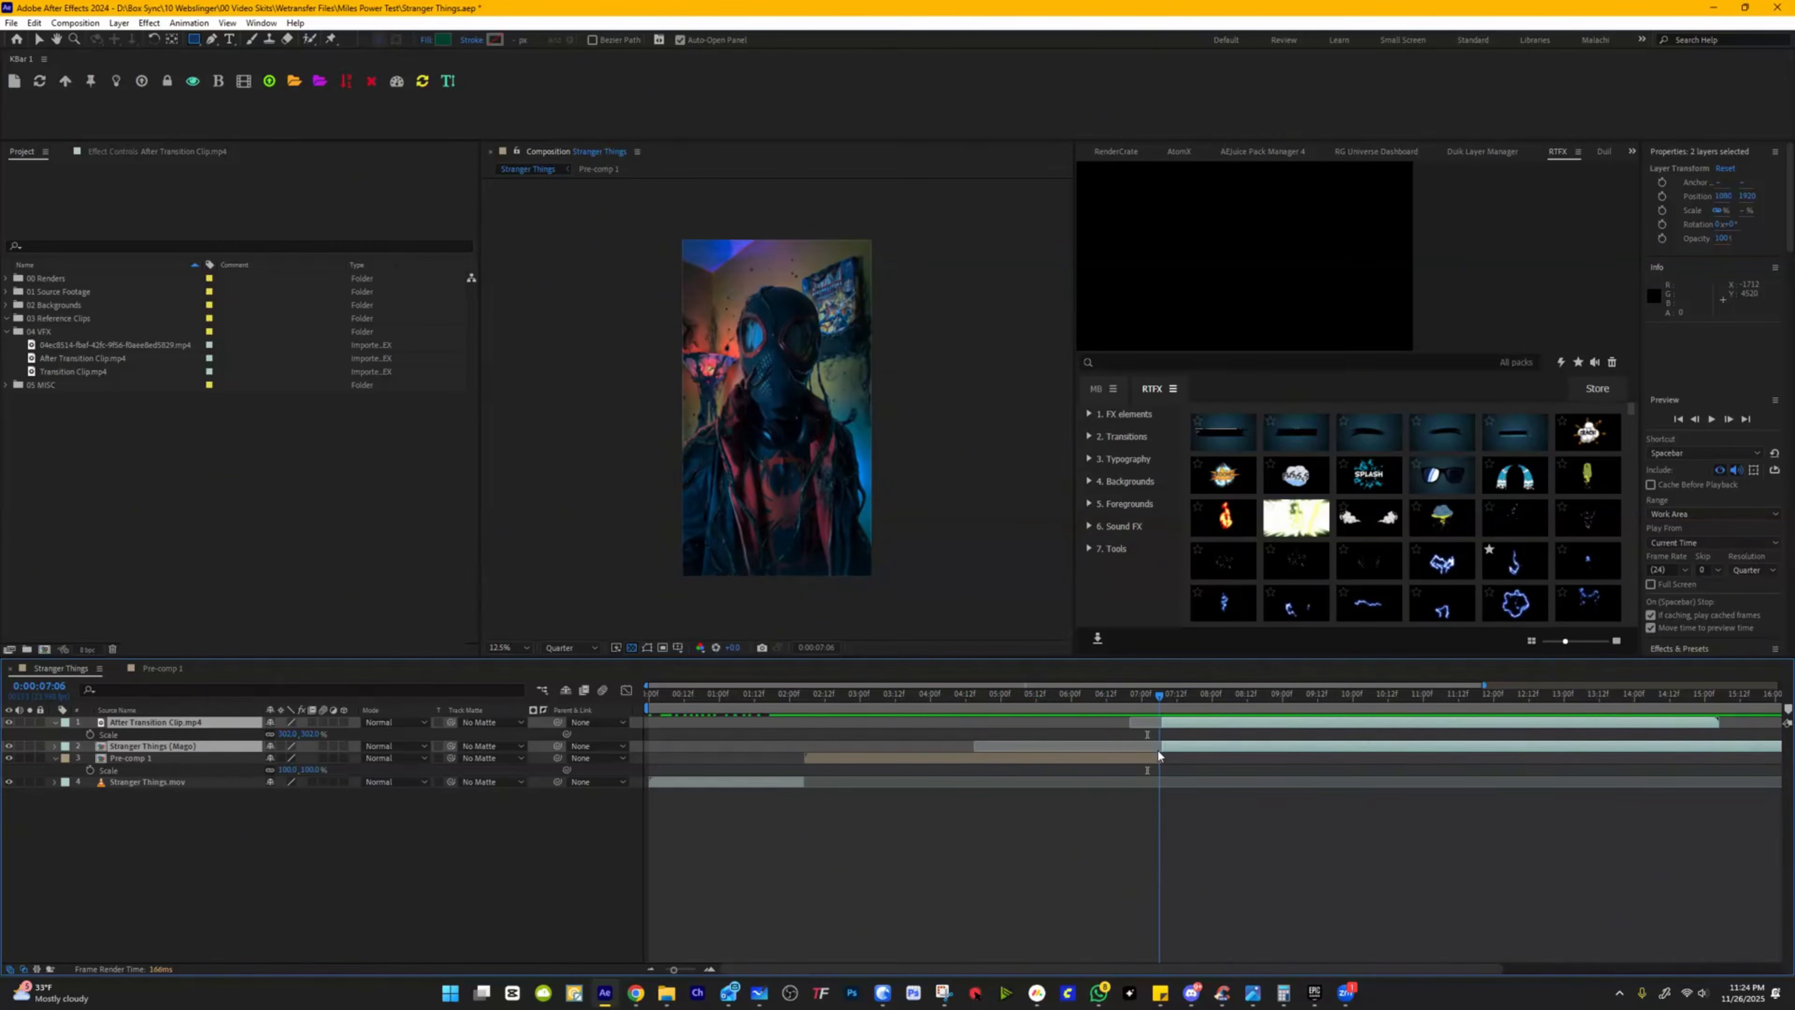
{"action": "left_click_drag", "start_coordinate": [9, 745], "coordinate": [14, 727]}
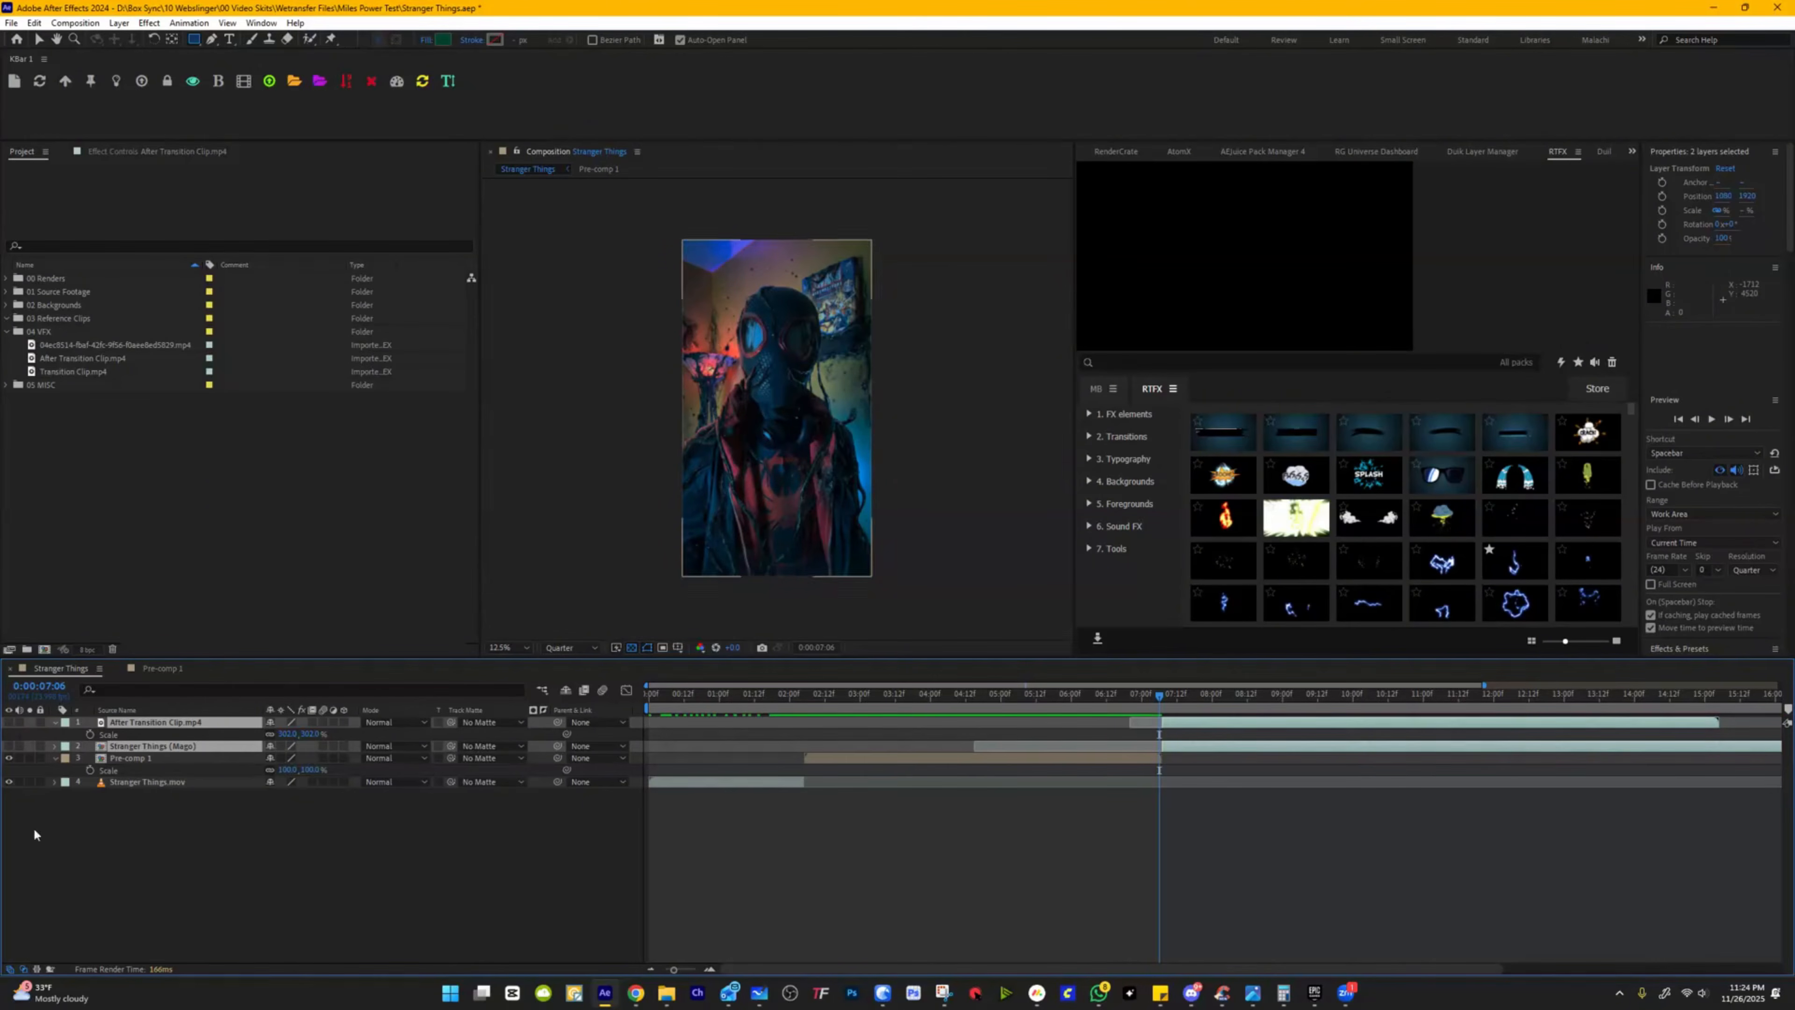
{"action": "left_click", "coordinate": [958, 871]}
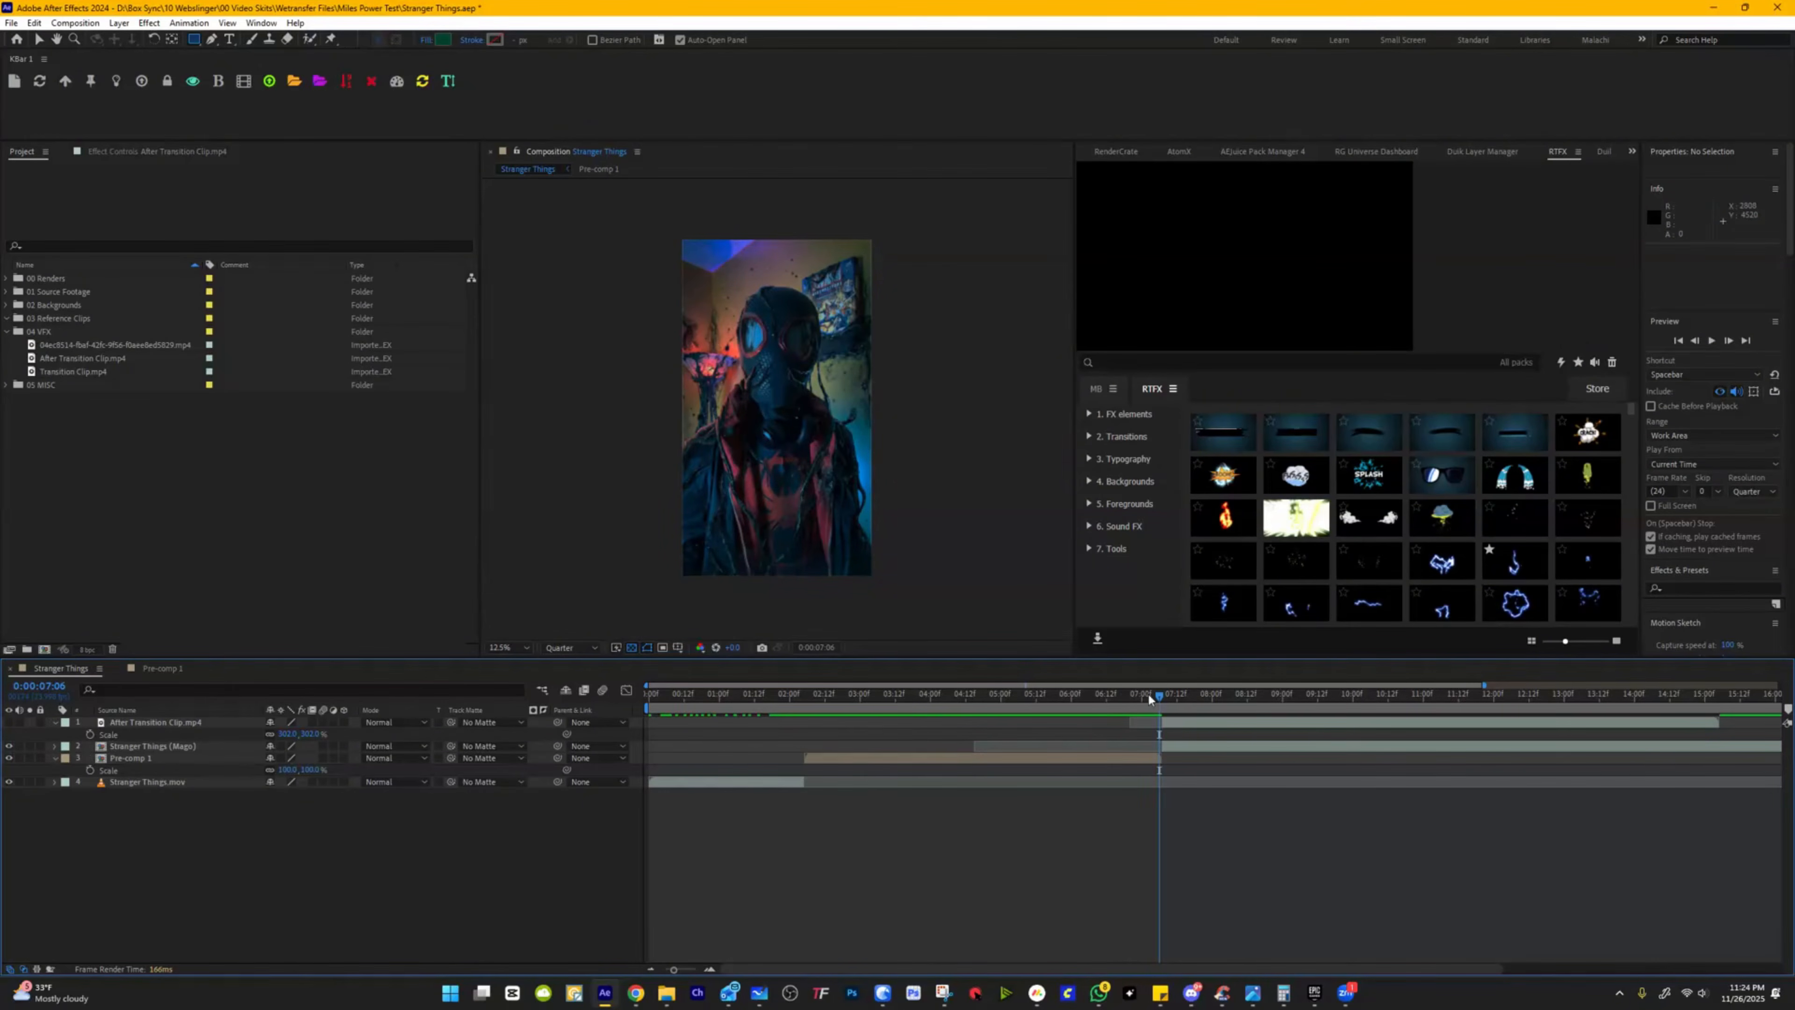
{"action": "left_click_drag", "start_coordinate": [1150, 698], "coordinate": [1374, 712]}
{"action": "left_click", "coordinate": [227, 723]}
{"action": "key", "text": "Delete"}
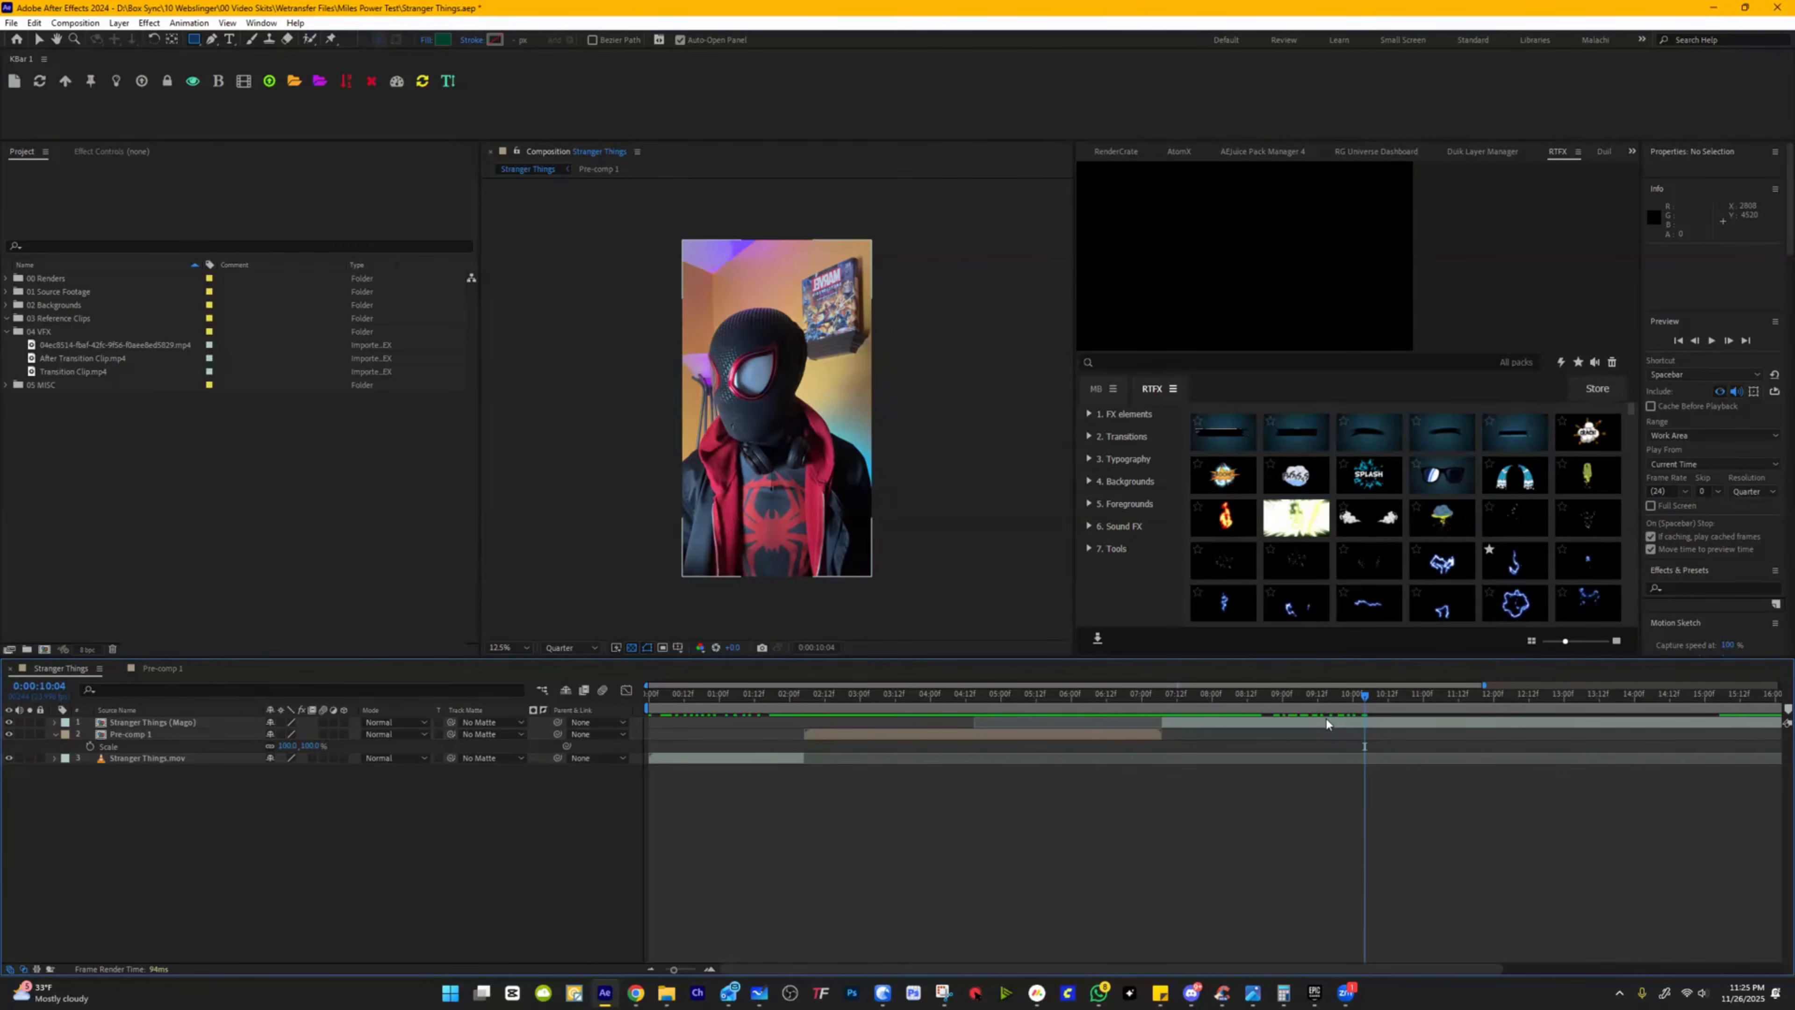
Step: Scrub through the remaining footage and play the composition from the beginning to review the assembled sequence
{"action": "left_click_drag", "start_coordinate": [1365, 699], "coordinate": [1483, 698]}
{"action": "key", "text": "n"}
{"action": "left_click_drag", "start_coordinate": [696, 704], "coordinate": [648, 706]}
{"action": "key", "text": "space"}
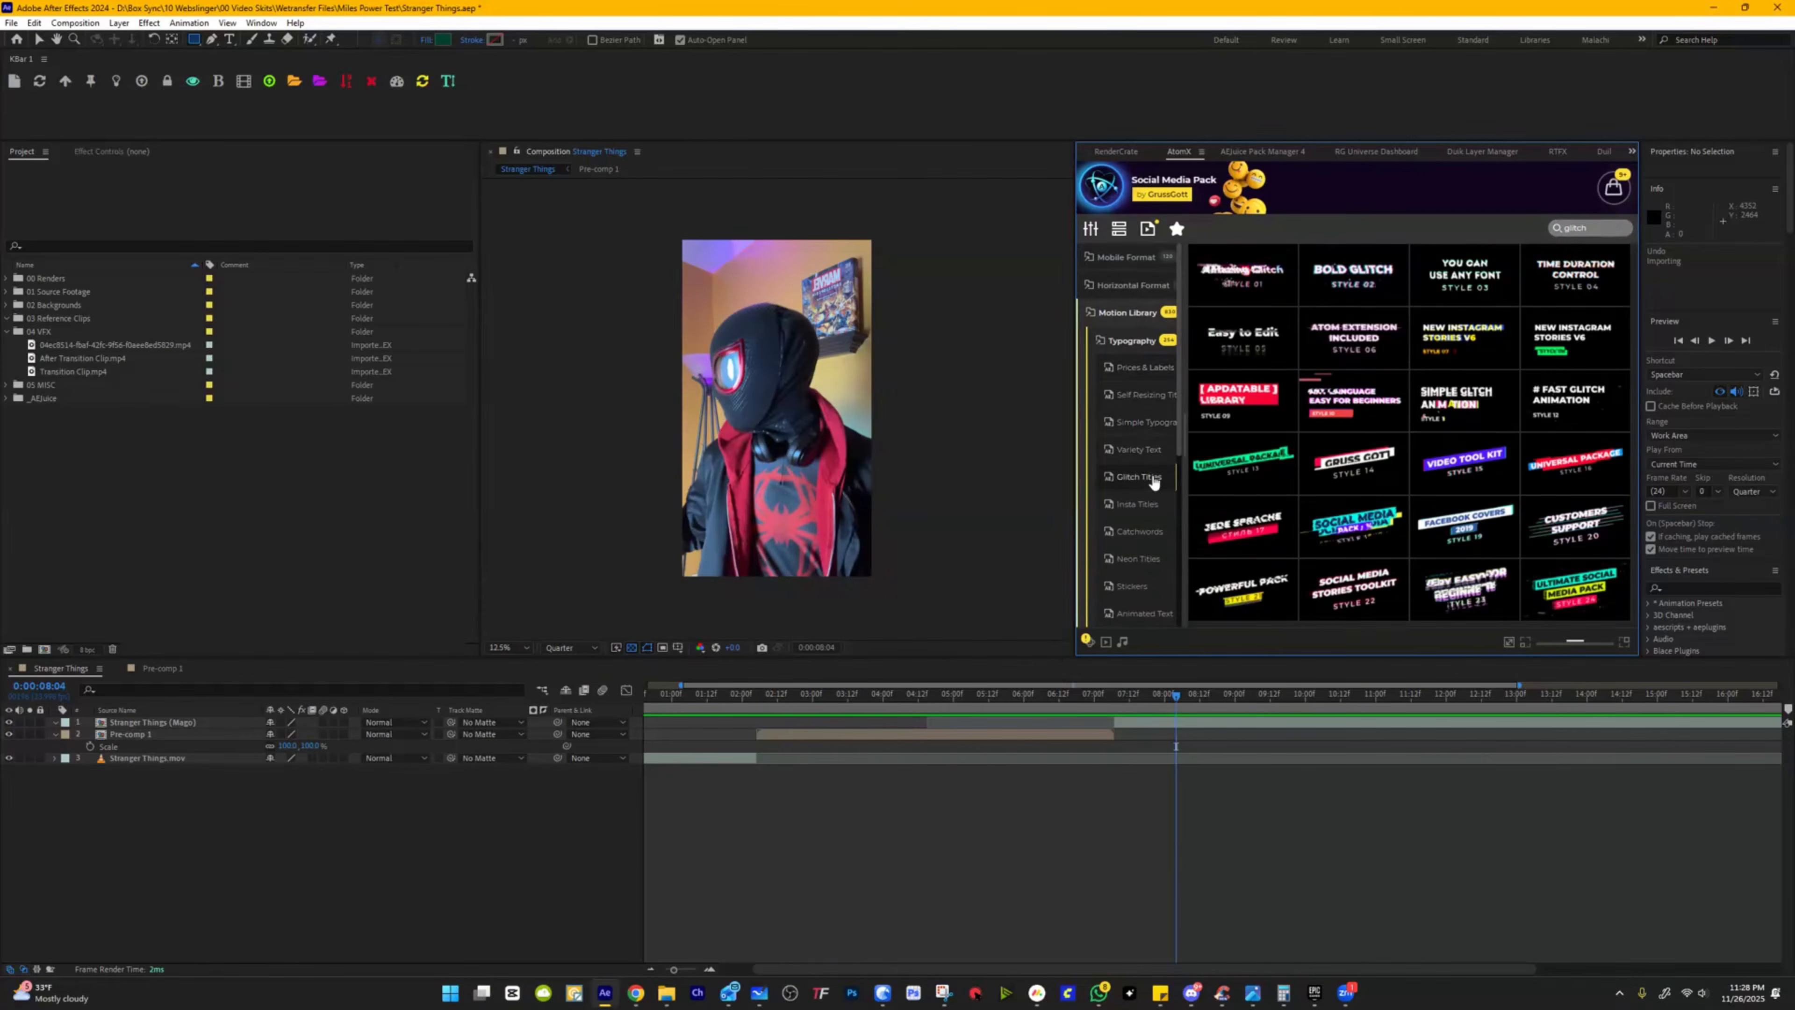
Step: Apply the glitch transition GLTT 01 from the AtomX Social Media Pack to the composition
{"action": "left_click", "coordinate": [1139, 476]}
{"action": "scroll", "coordinate": [1138, 473], "scroll_direction": "down", "scroll_amount": 3}
{"action": "left_click", "coordinate": [1131, 460]}
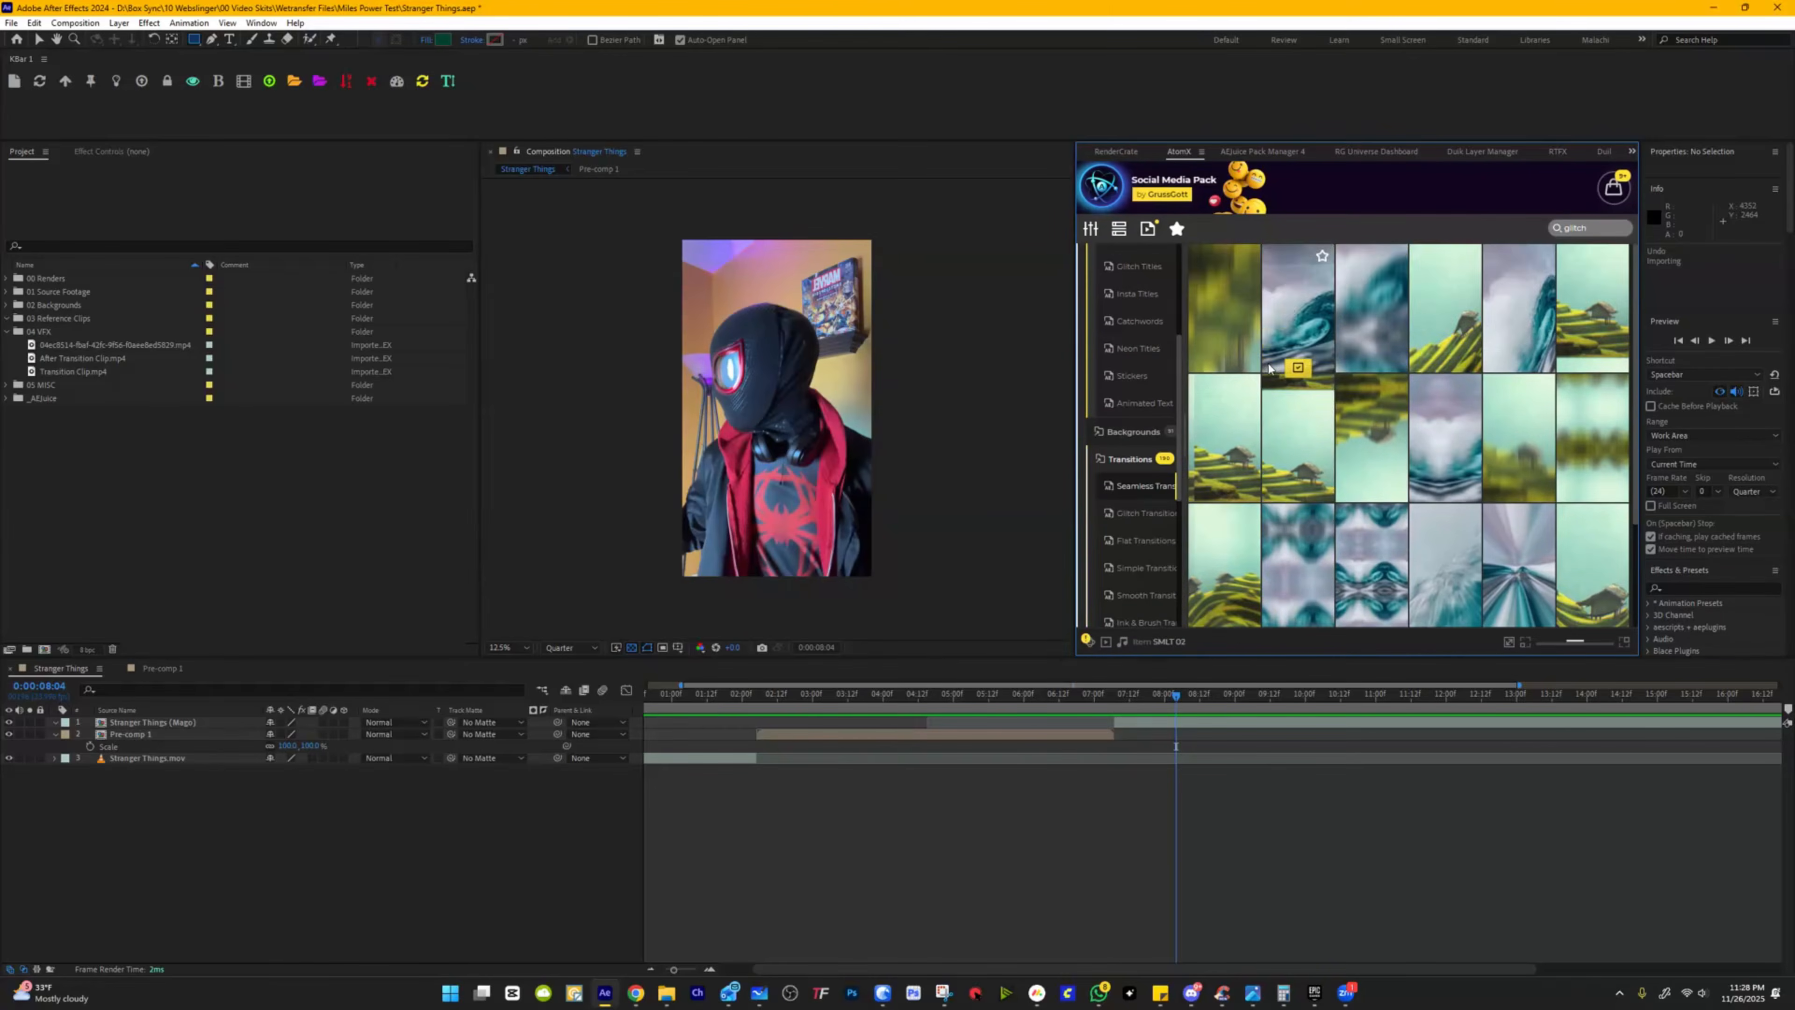
{"action": "left_click", "coordinate": [1138, 513]}
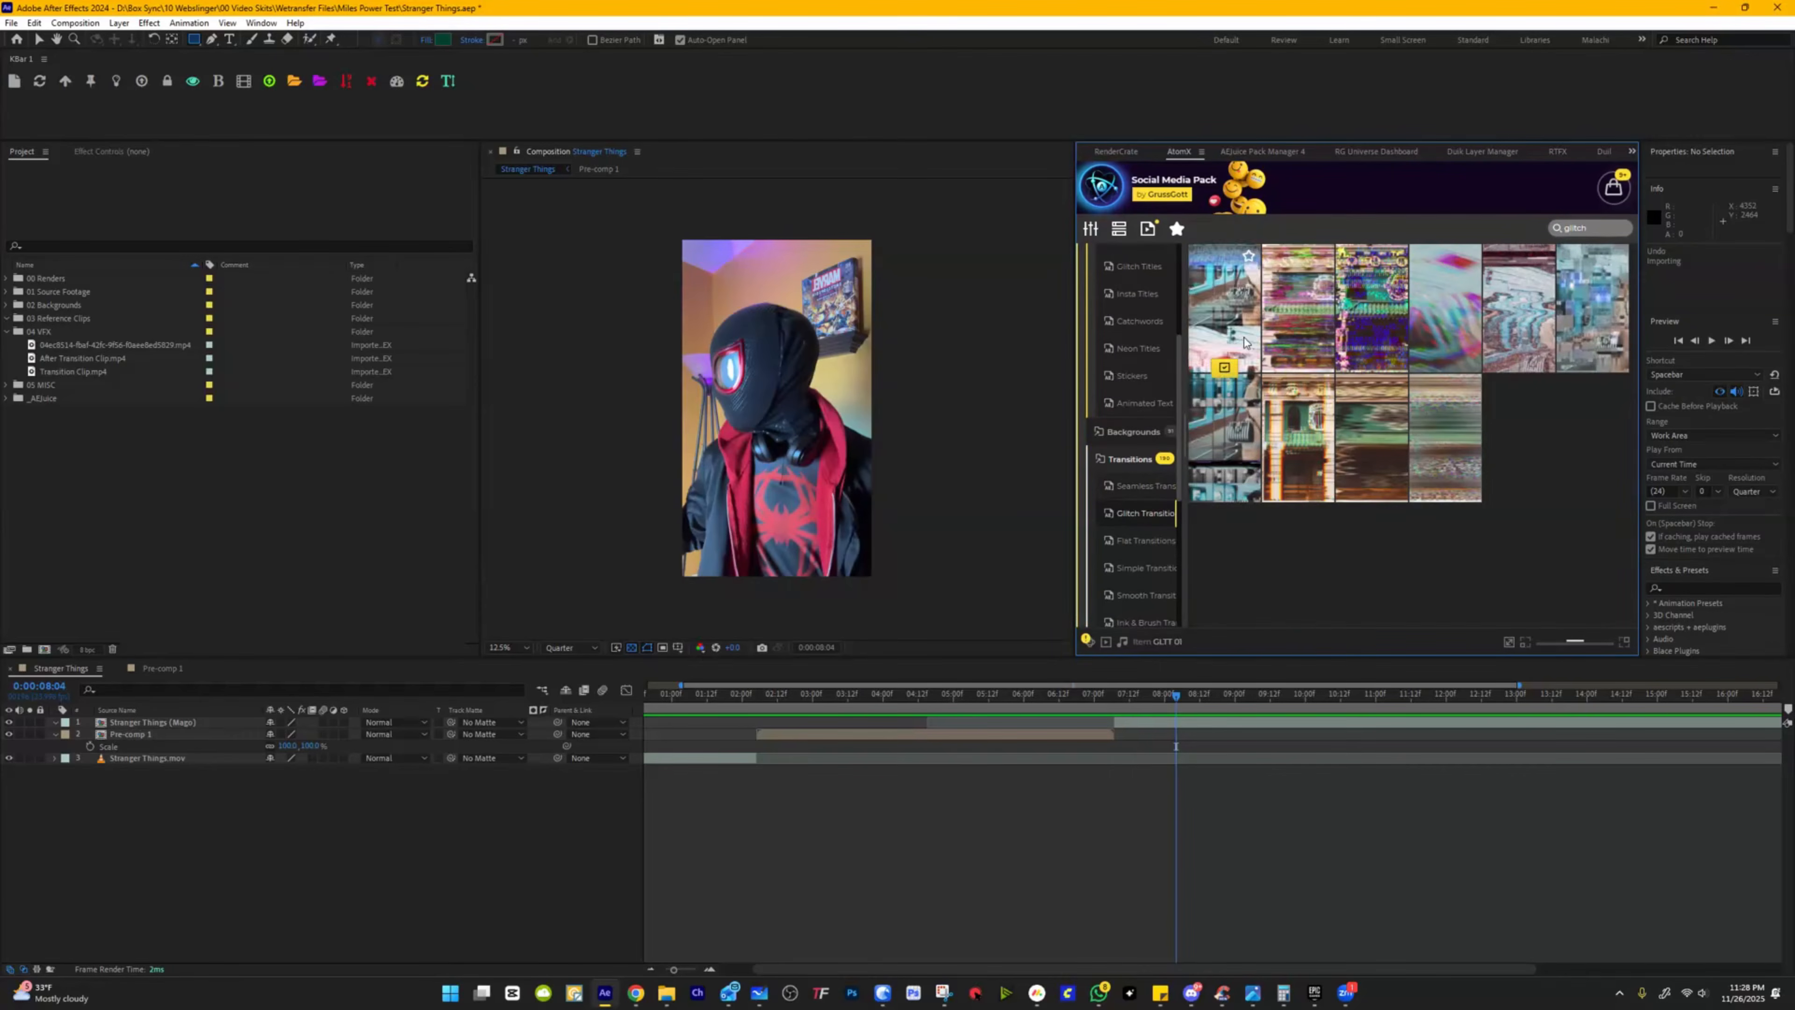
{"action": "double_click", "coordinate": [1222, 368]}
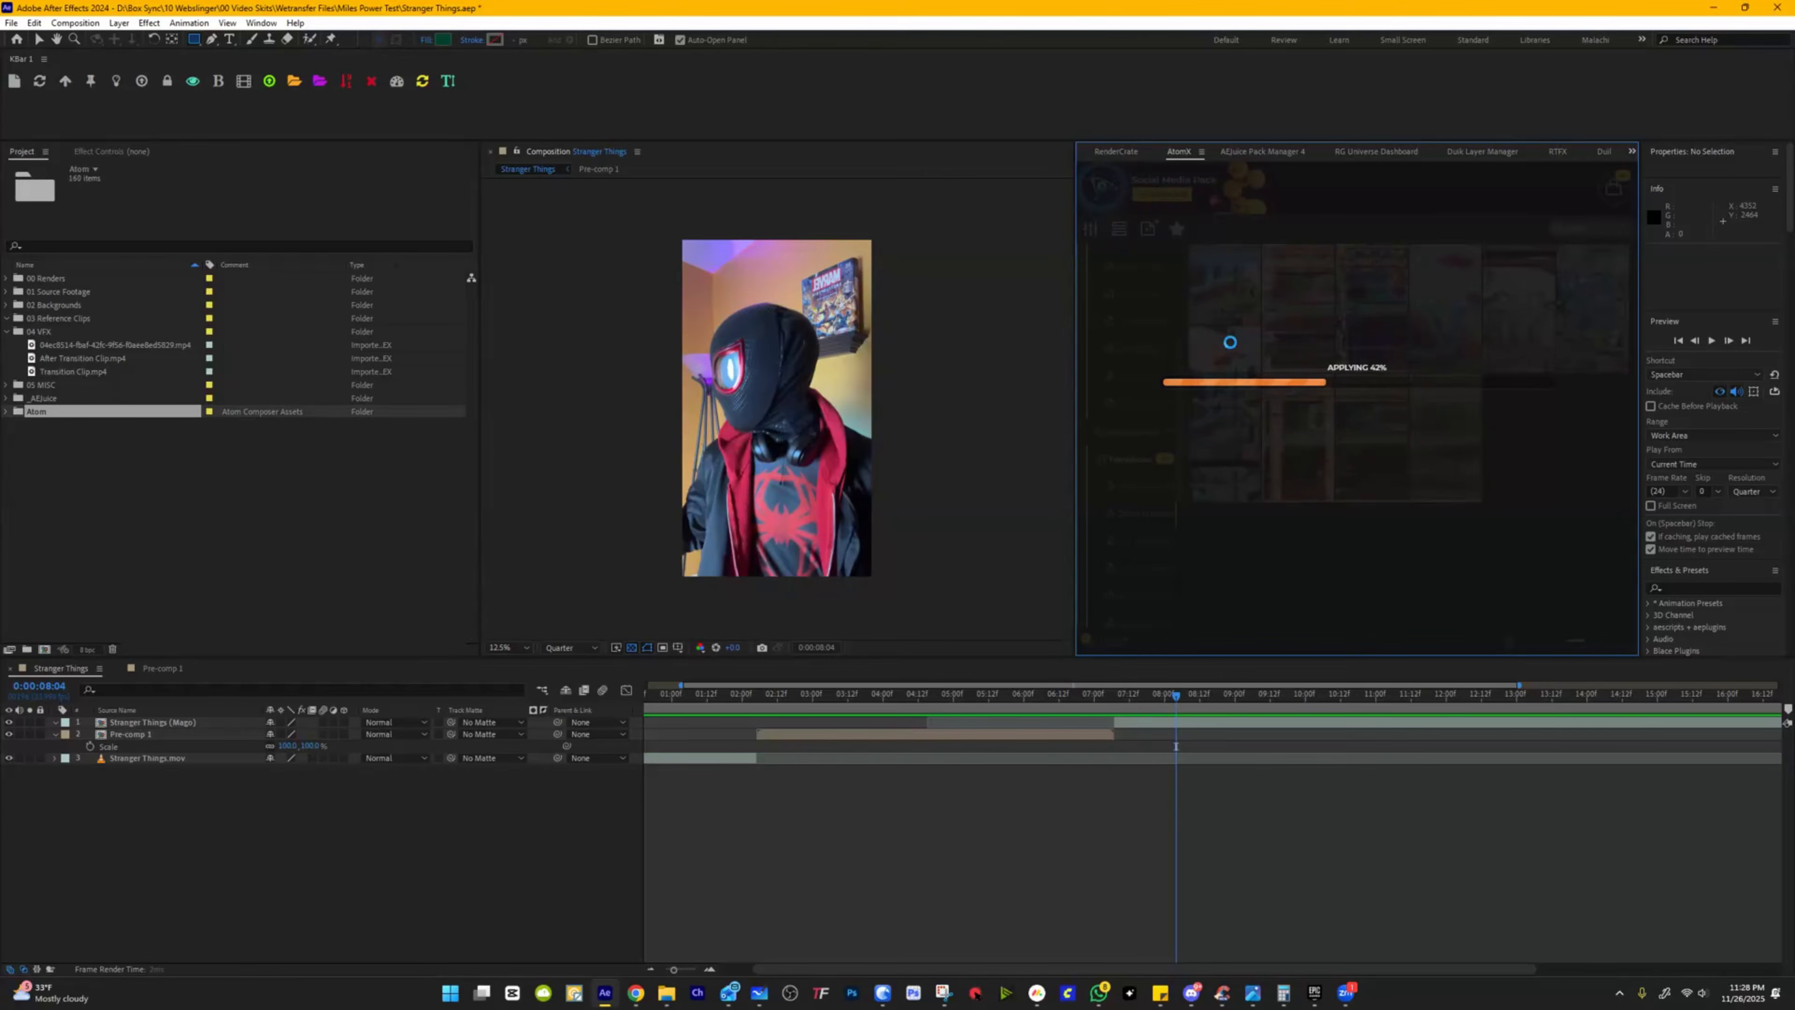
Step: Move the GLTT 01 layer over the cut at the end of Pre-comp 1 and preview the glitch transition
{"action": "left_click_drag", "start_coordinate": [1107, 692], "coordinate": [1114, 698]}
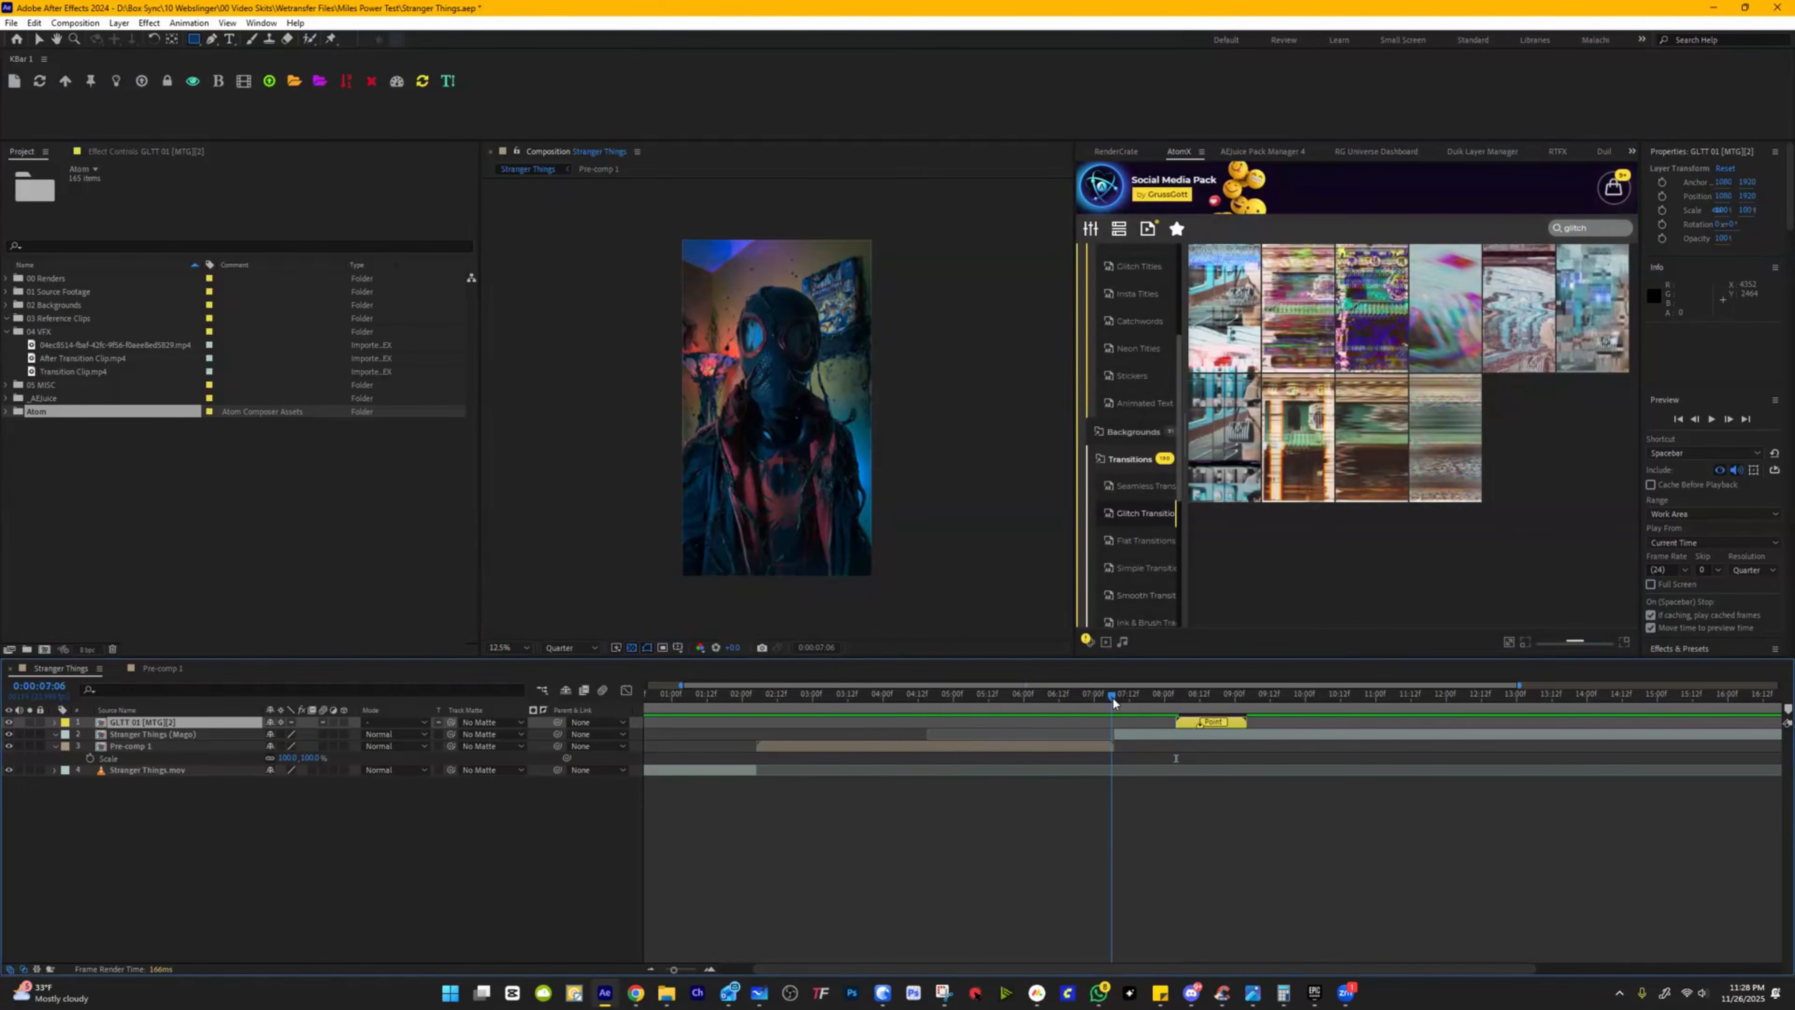
{"action": "left_click_drag", "start_coordinate": [1241, 724], "coordinate": [1153, 744]}
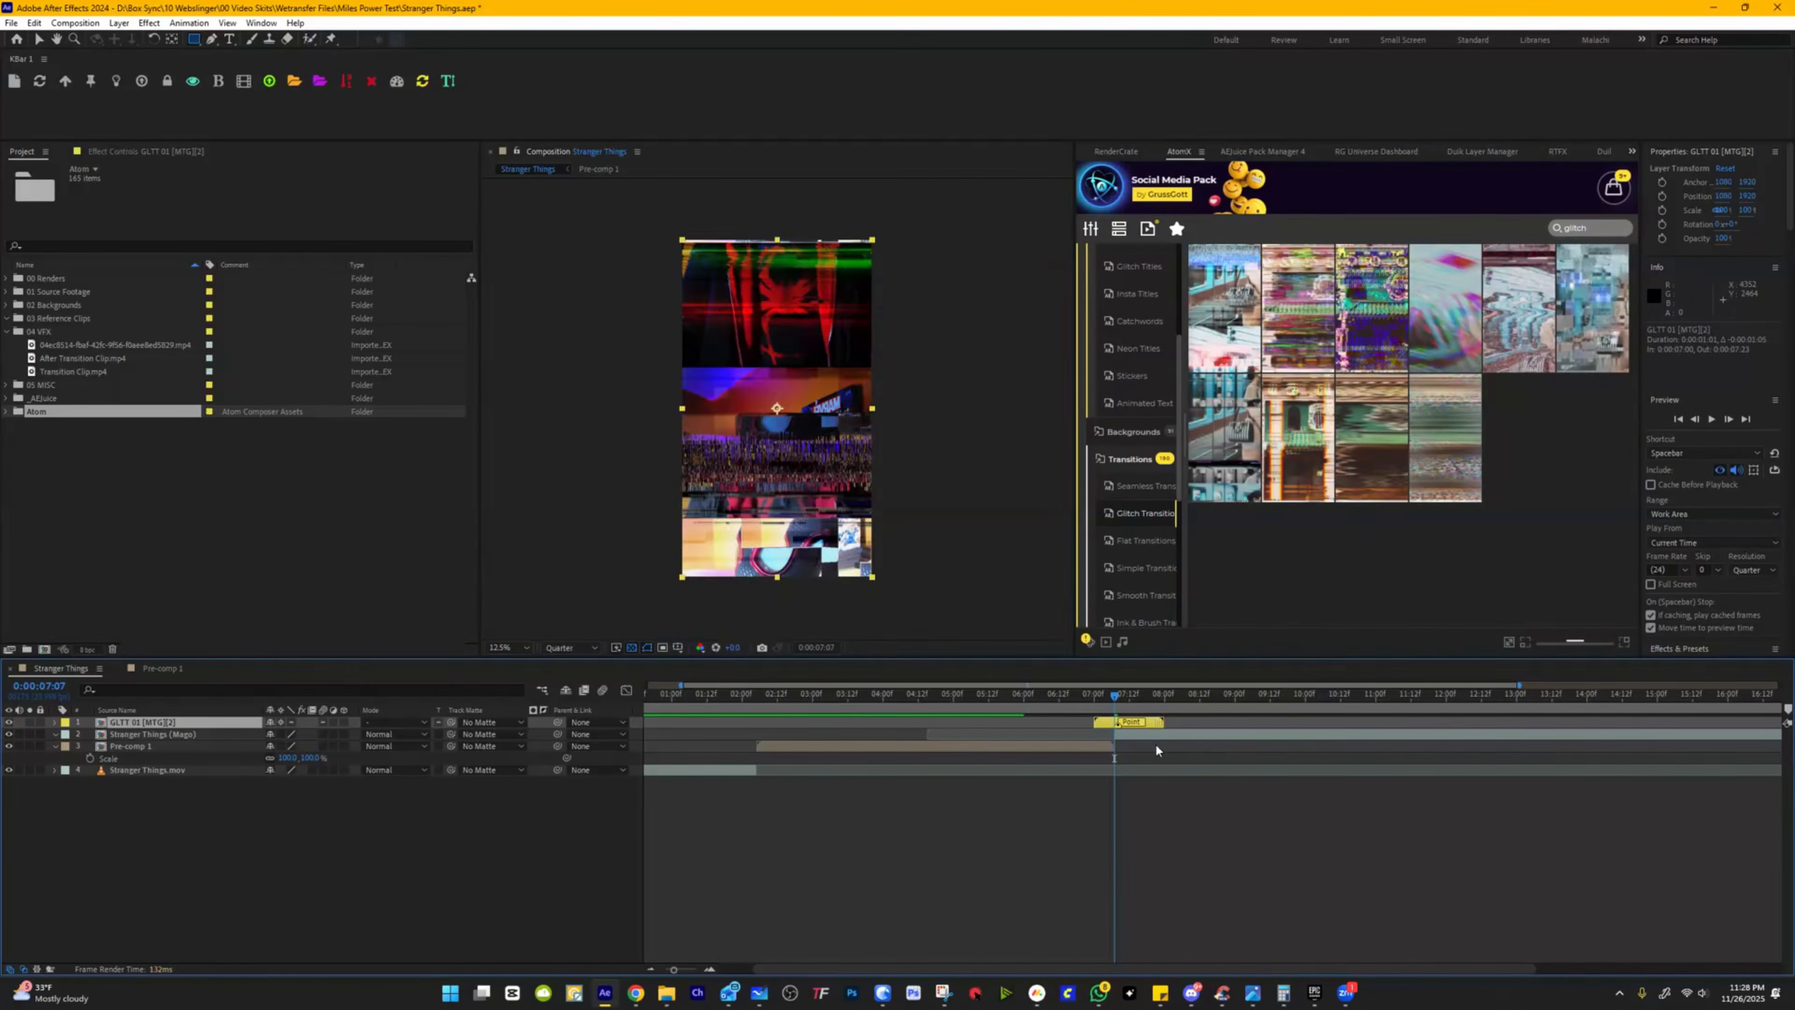
{"action": "left_click", "coordinate": [1083, 695]}
{"action": "key", "text": "space"}
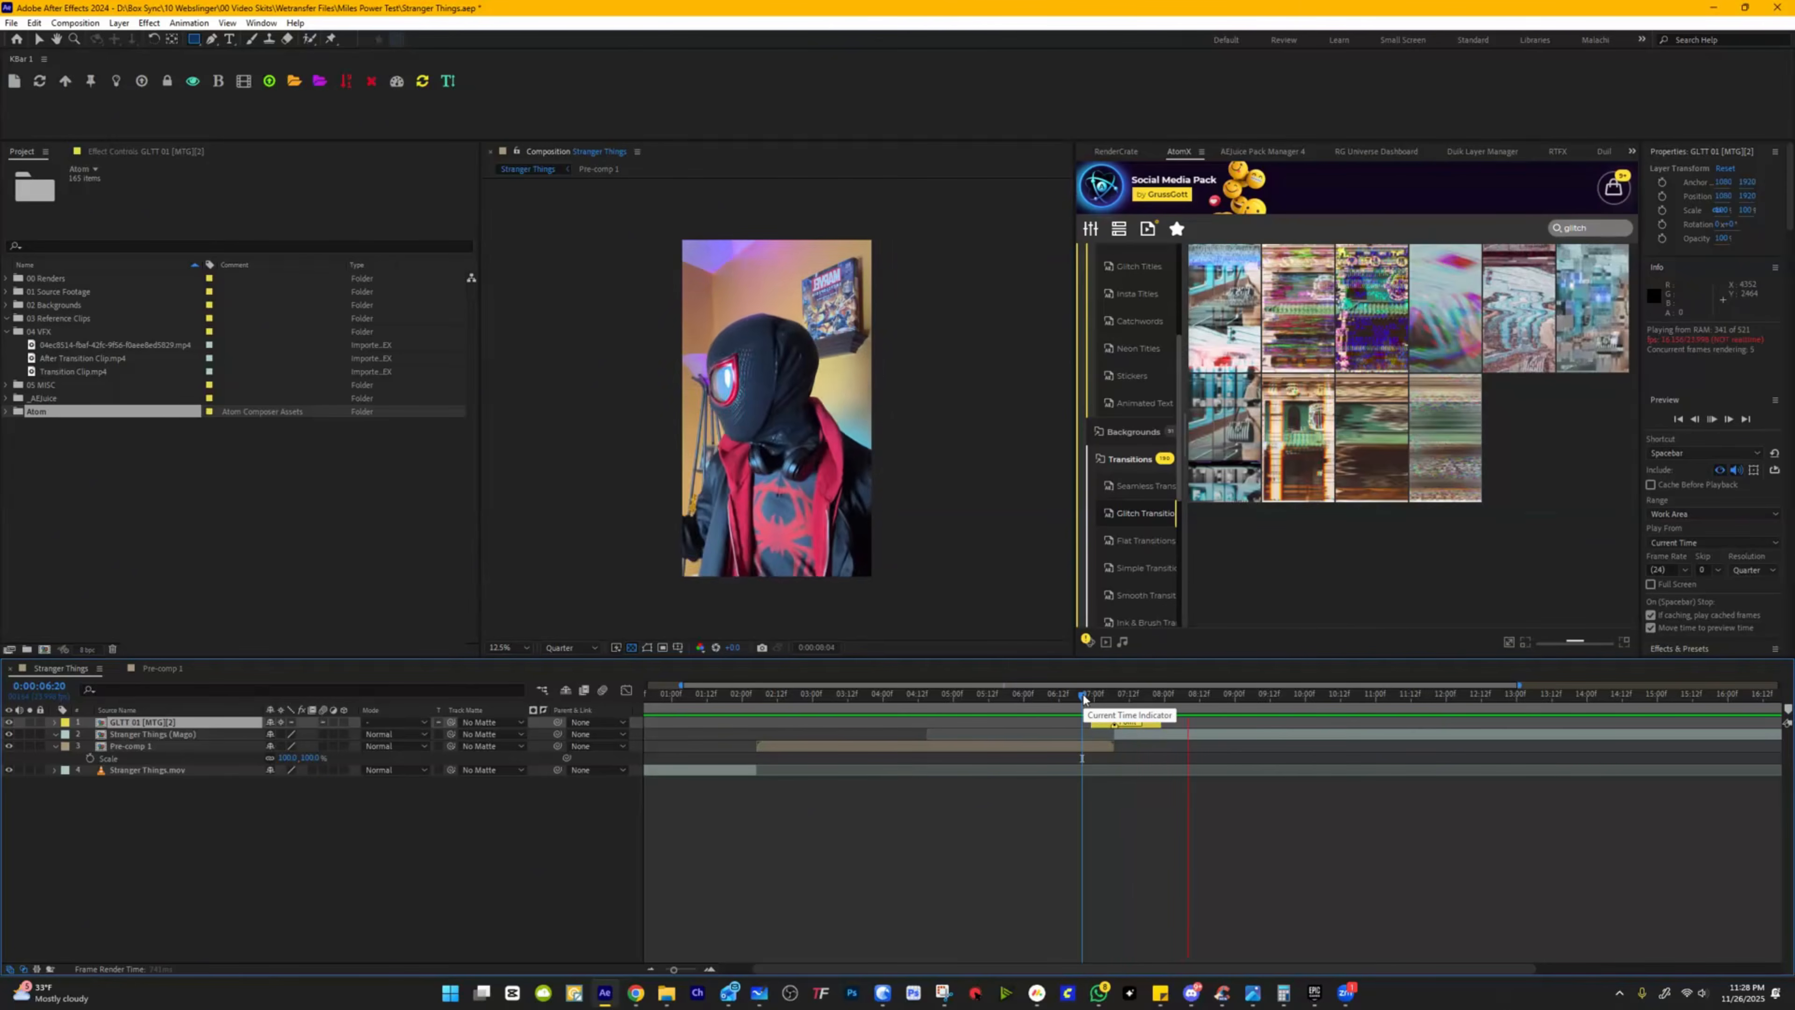
{"action": "left_click", "coordinate": [659, 710]}
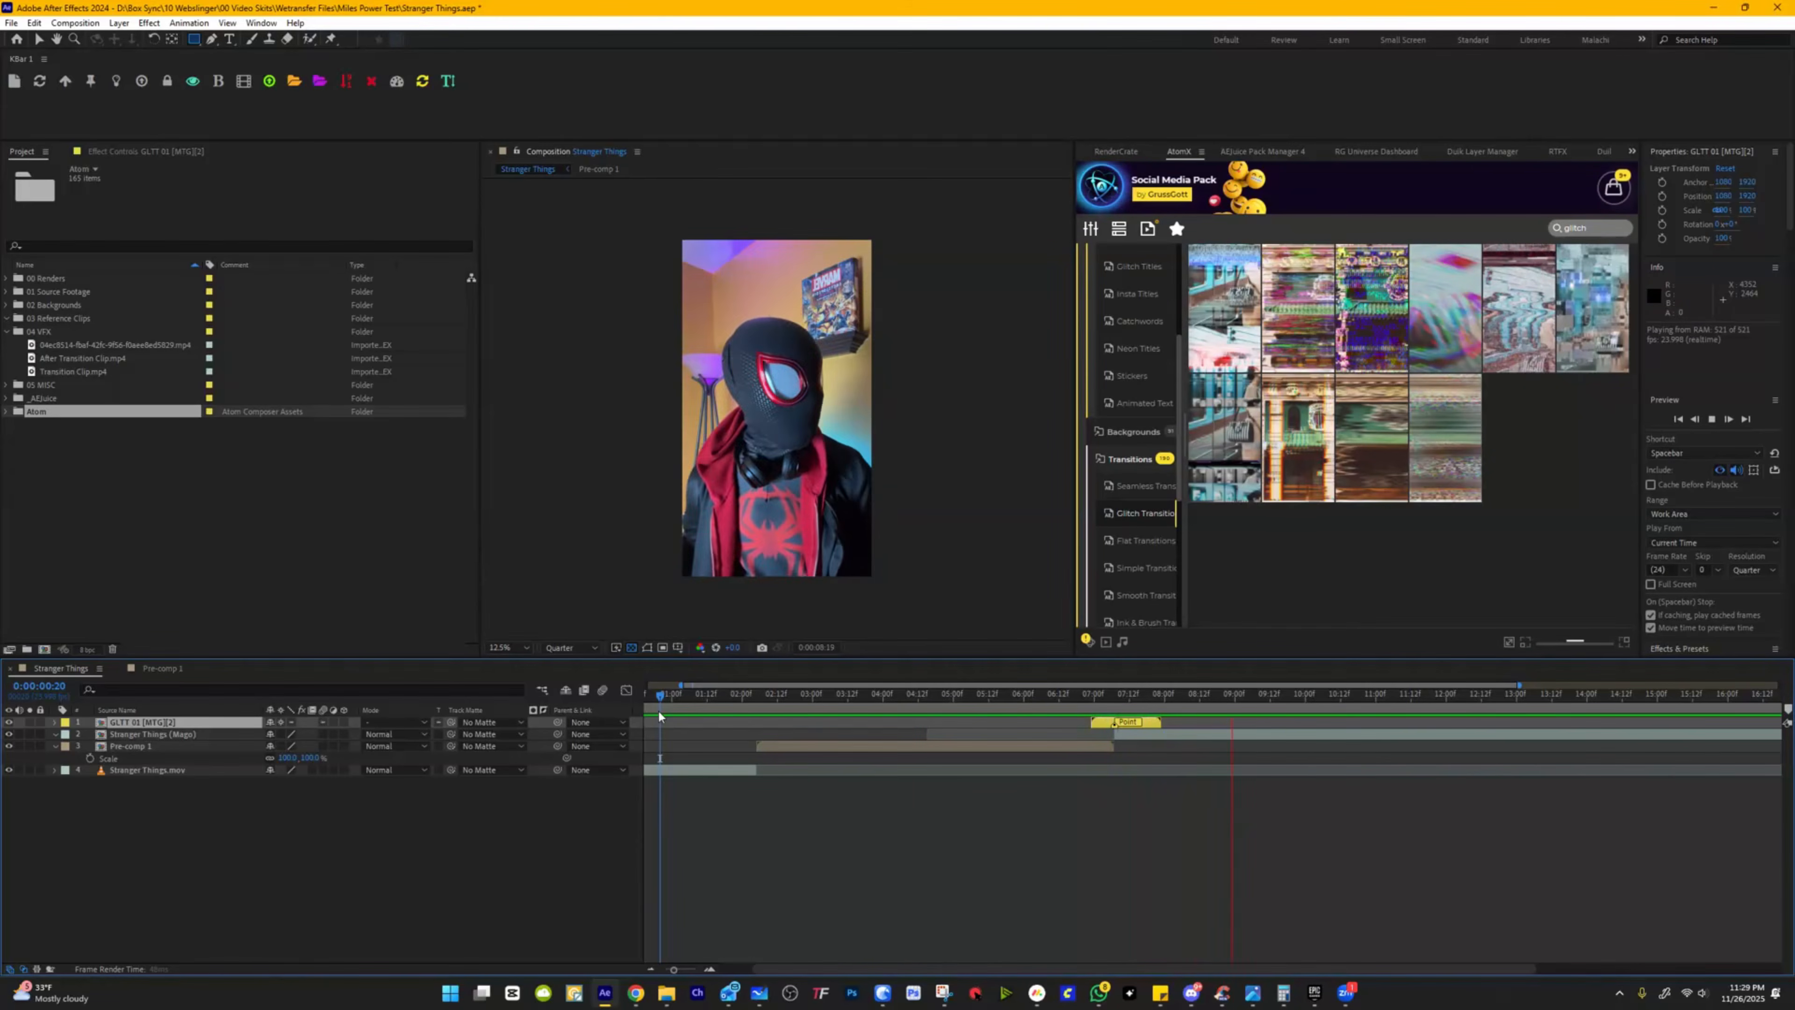
{"action": "left_click_drag", "start_coordinate": [667, 705], "coordinate": [606, 711]}
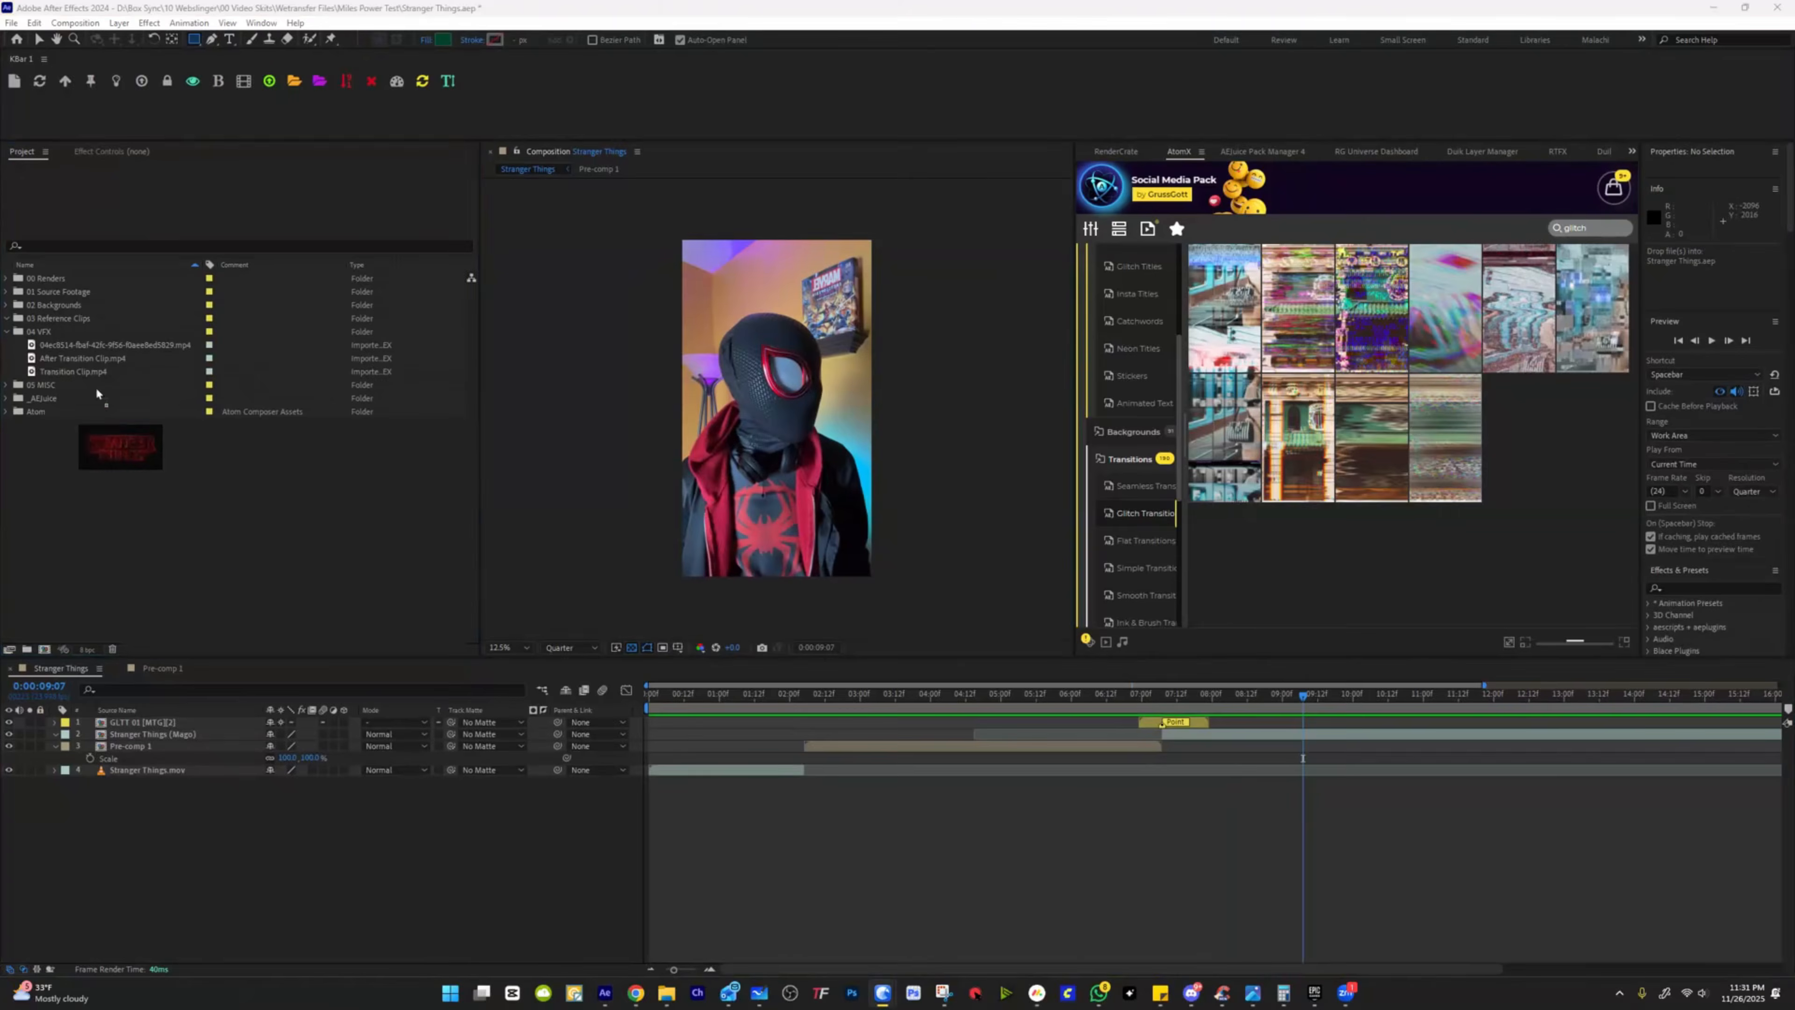
Step: Add the Stranger Things logo PNG to the composition as the uppermost layer and set its blending mode to Add
{"action": "left_click_drag", "start_coordinate": [120, 446], "coordinate": [771, 440]}
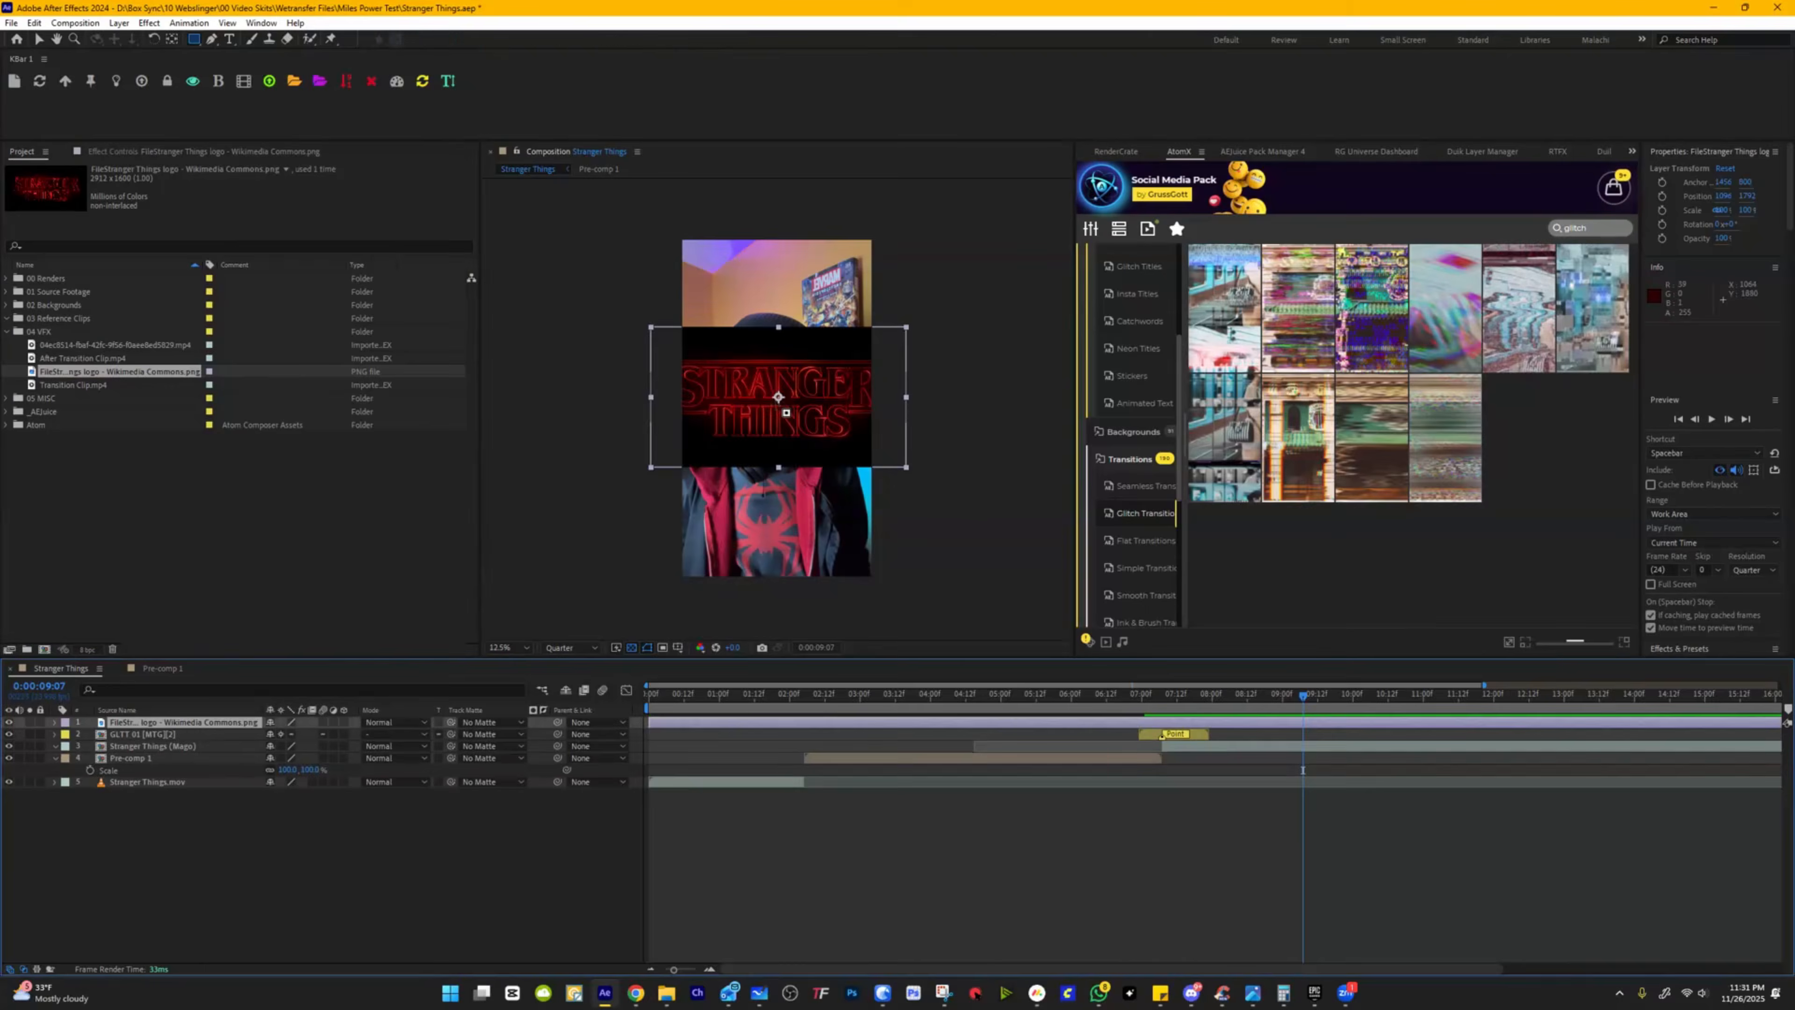
{"action": "left_click", "coordinate": [380, 722]}
{"action": "left_click", "coordinate": [422, 247]}
Step: Scale the Stranger Things logo to 67% and move it down over the character's chest
{"action": "key", "text": "s"}
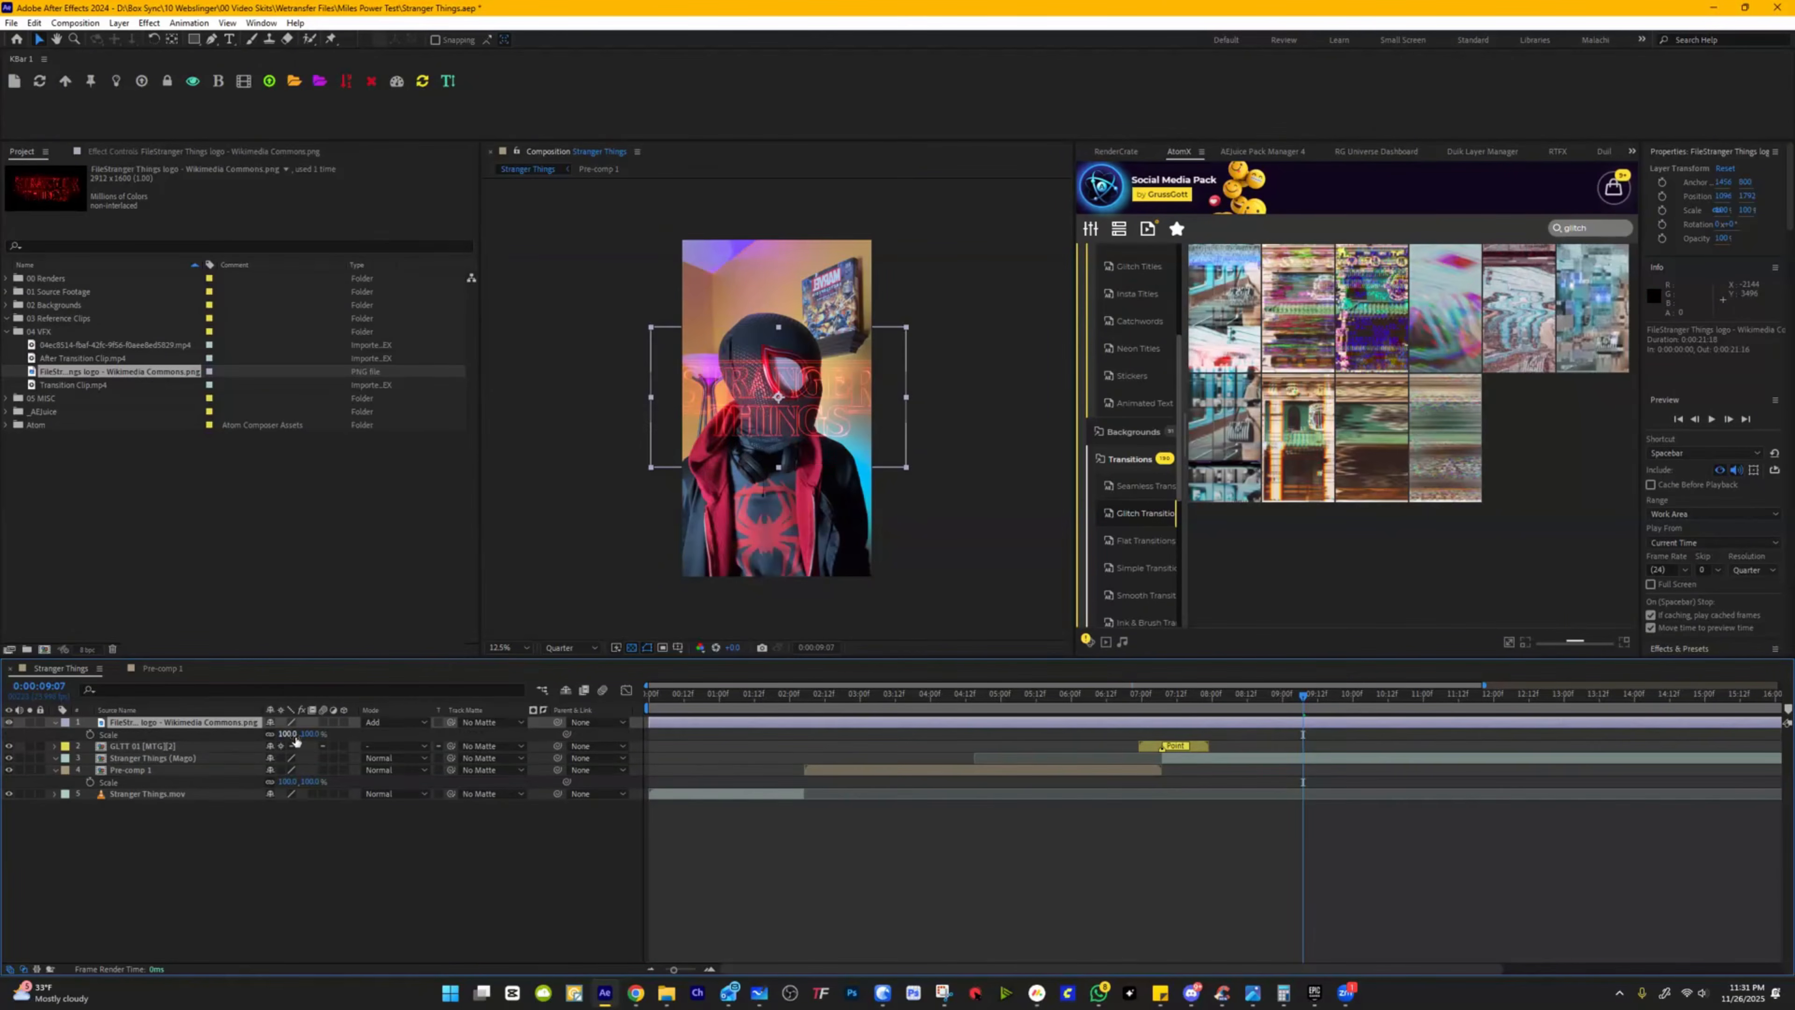
{"action": "left_click_drag", "start_coordinate": [290, 734], "coordinate": [266, 736]}
{"action": "left_click_drag", "start_coordinate": [707, 378], "coordinate": [707, 456]}
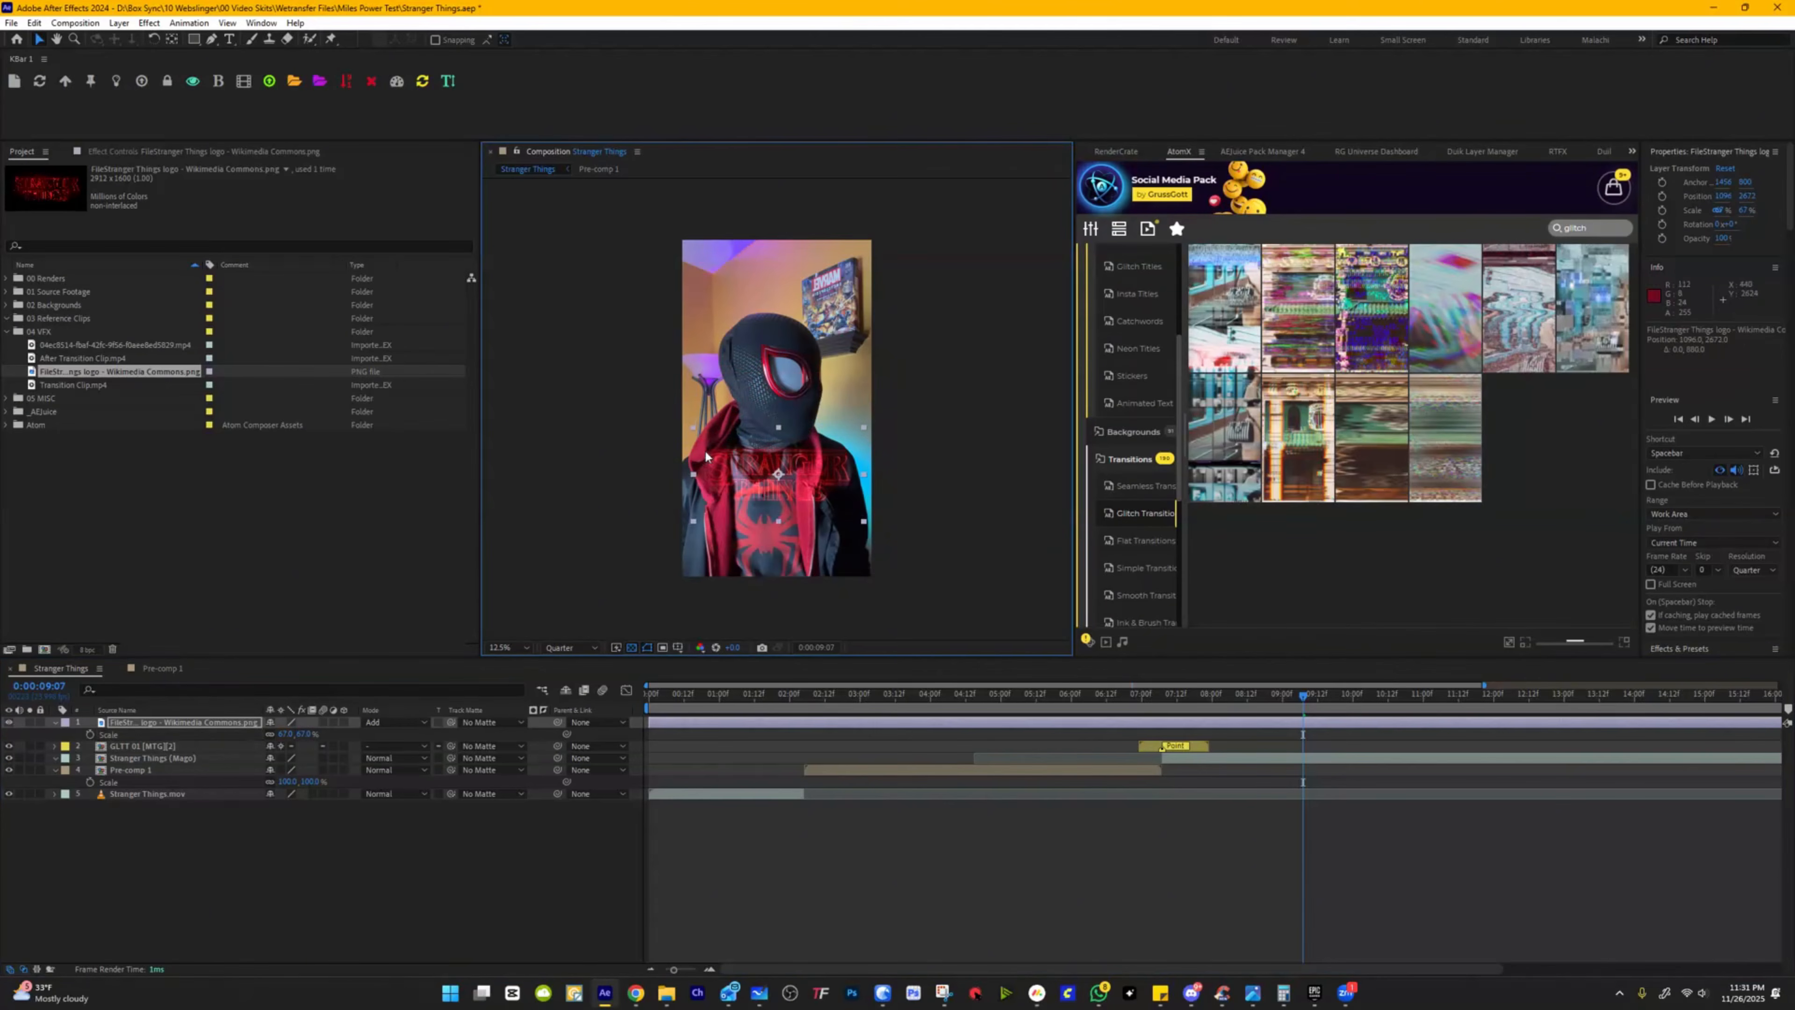
Step: Apply the Short version of the Digital Glitch 1 transition from Animation Composer at the start of the composition
{"action": "left_click", "coordinate": [218, 721]}
{"action": "left_click_drag", "start_coordinate": [716, 694], "coordinate": [637, 700]}
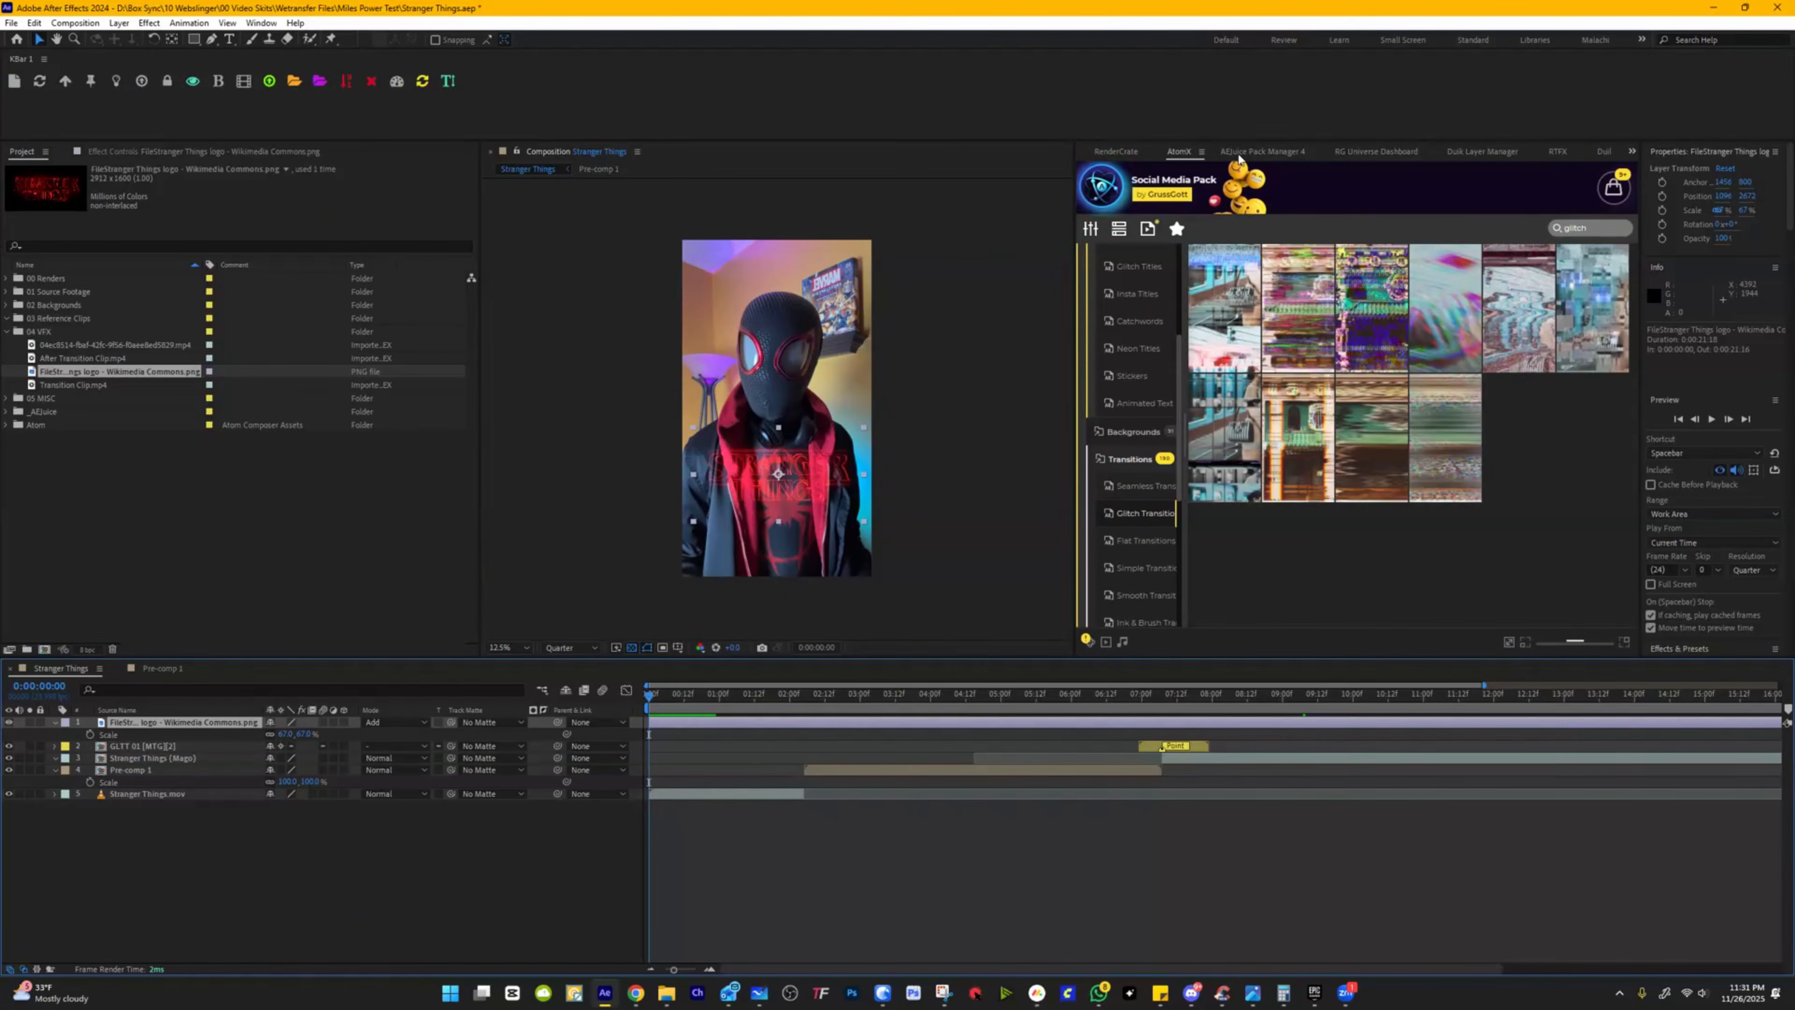
{"action": "left_click", "coordinate": [1263, 150]}
{"action": "left_click", "coordinate": [1112, 151]}
{"action": "left_click", "coordinate": [1102, 151]}
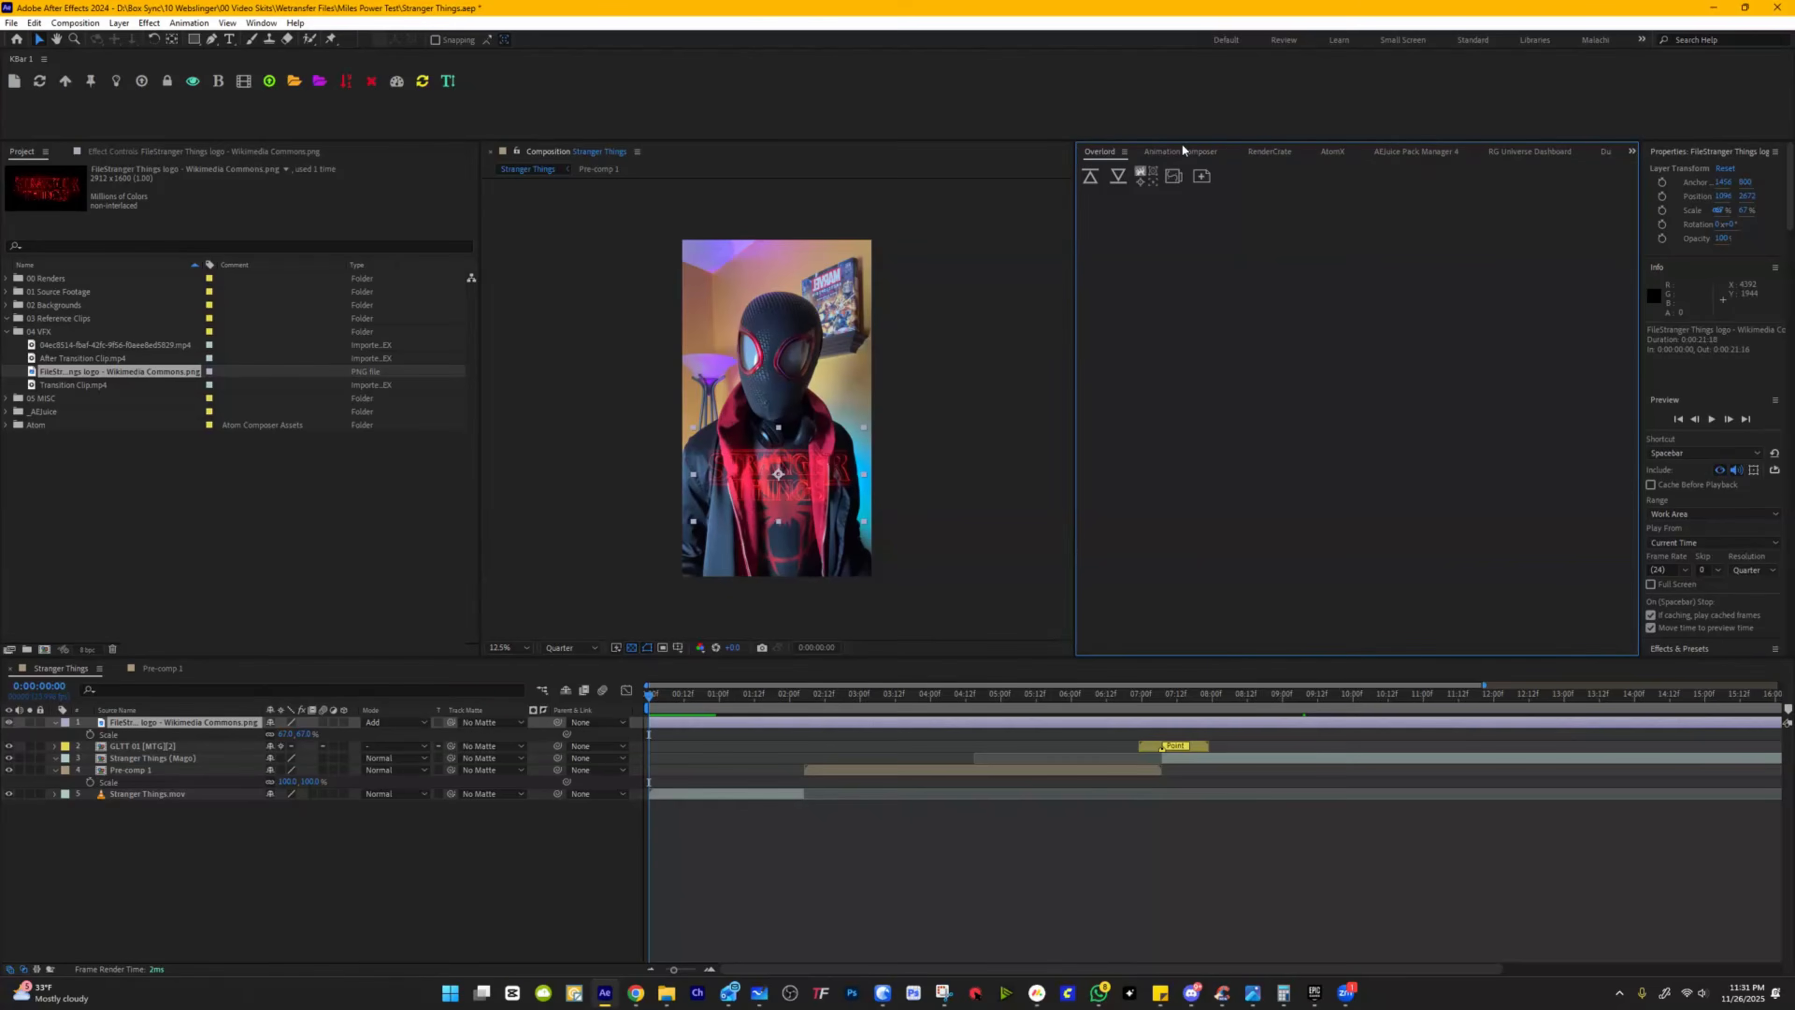
{"action": "left_click", "coordinate": [1184, 152]}
{"action": "left_click", "coordinate": [1138, 201]}
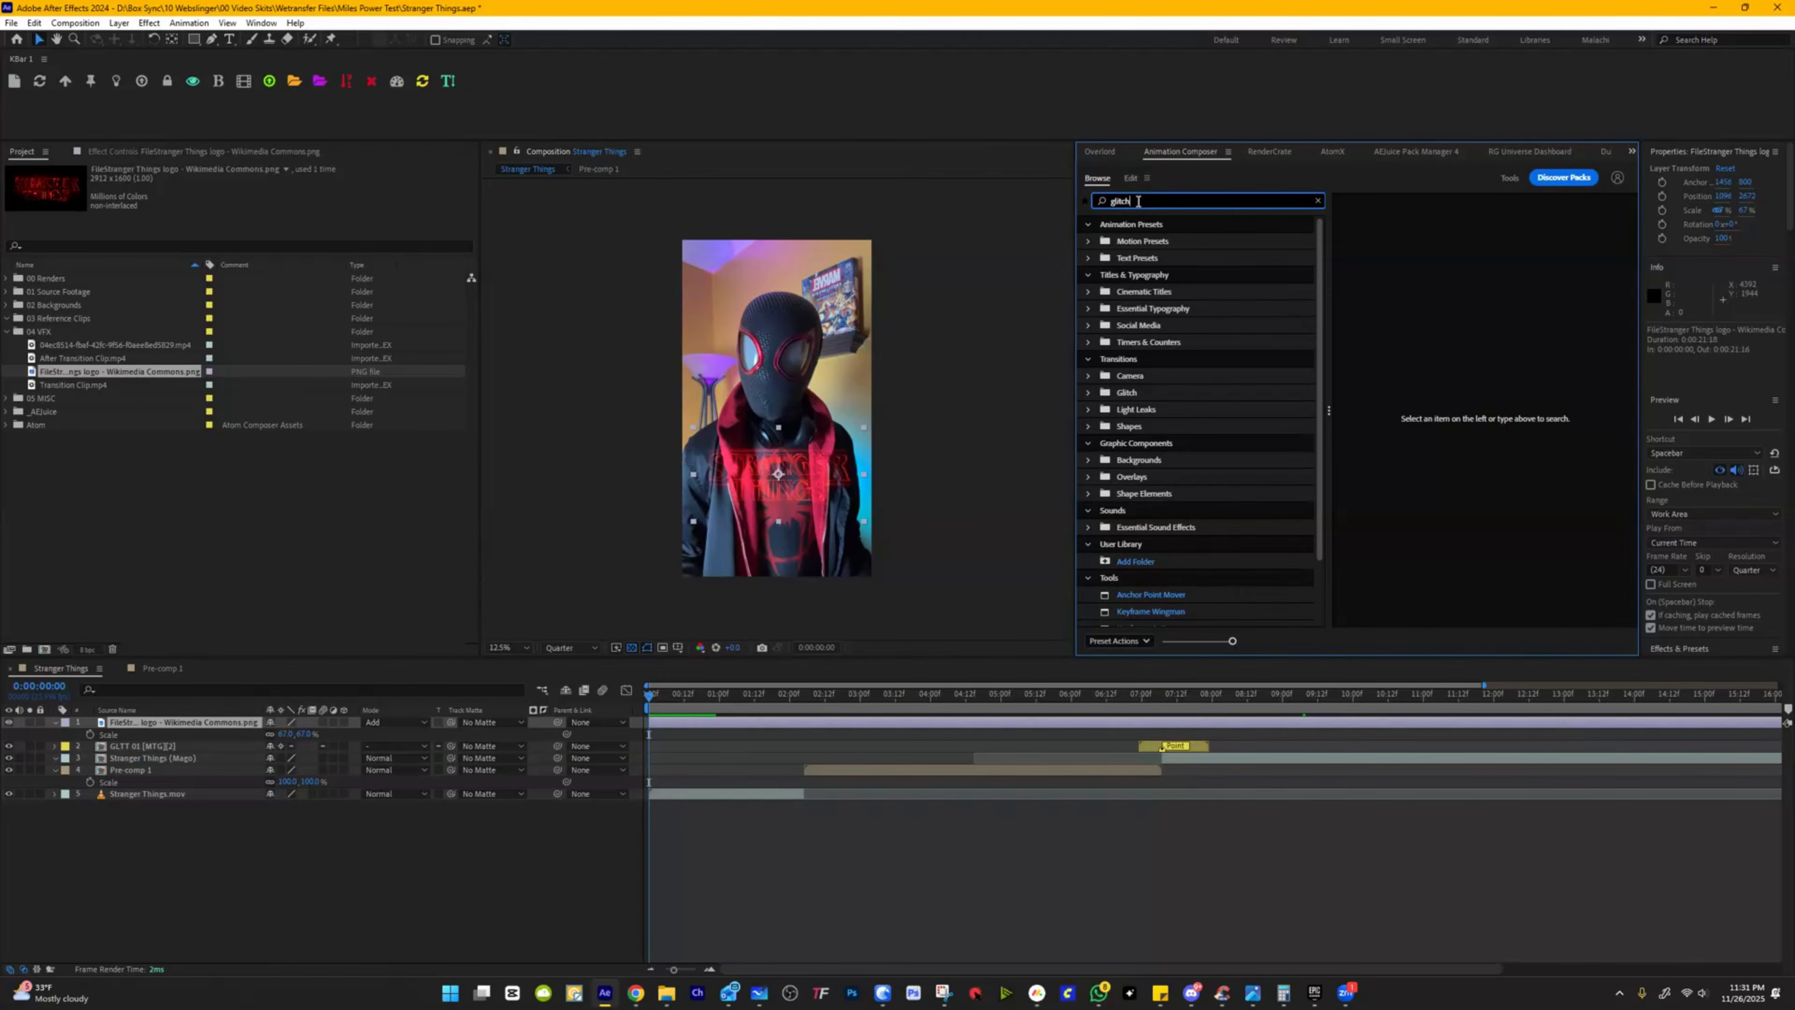
{"action": "left_click", "coordinate": [1116, 275]}
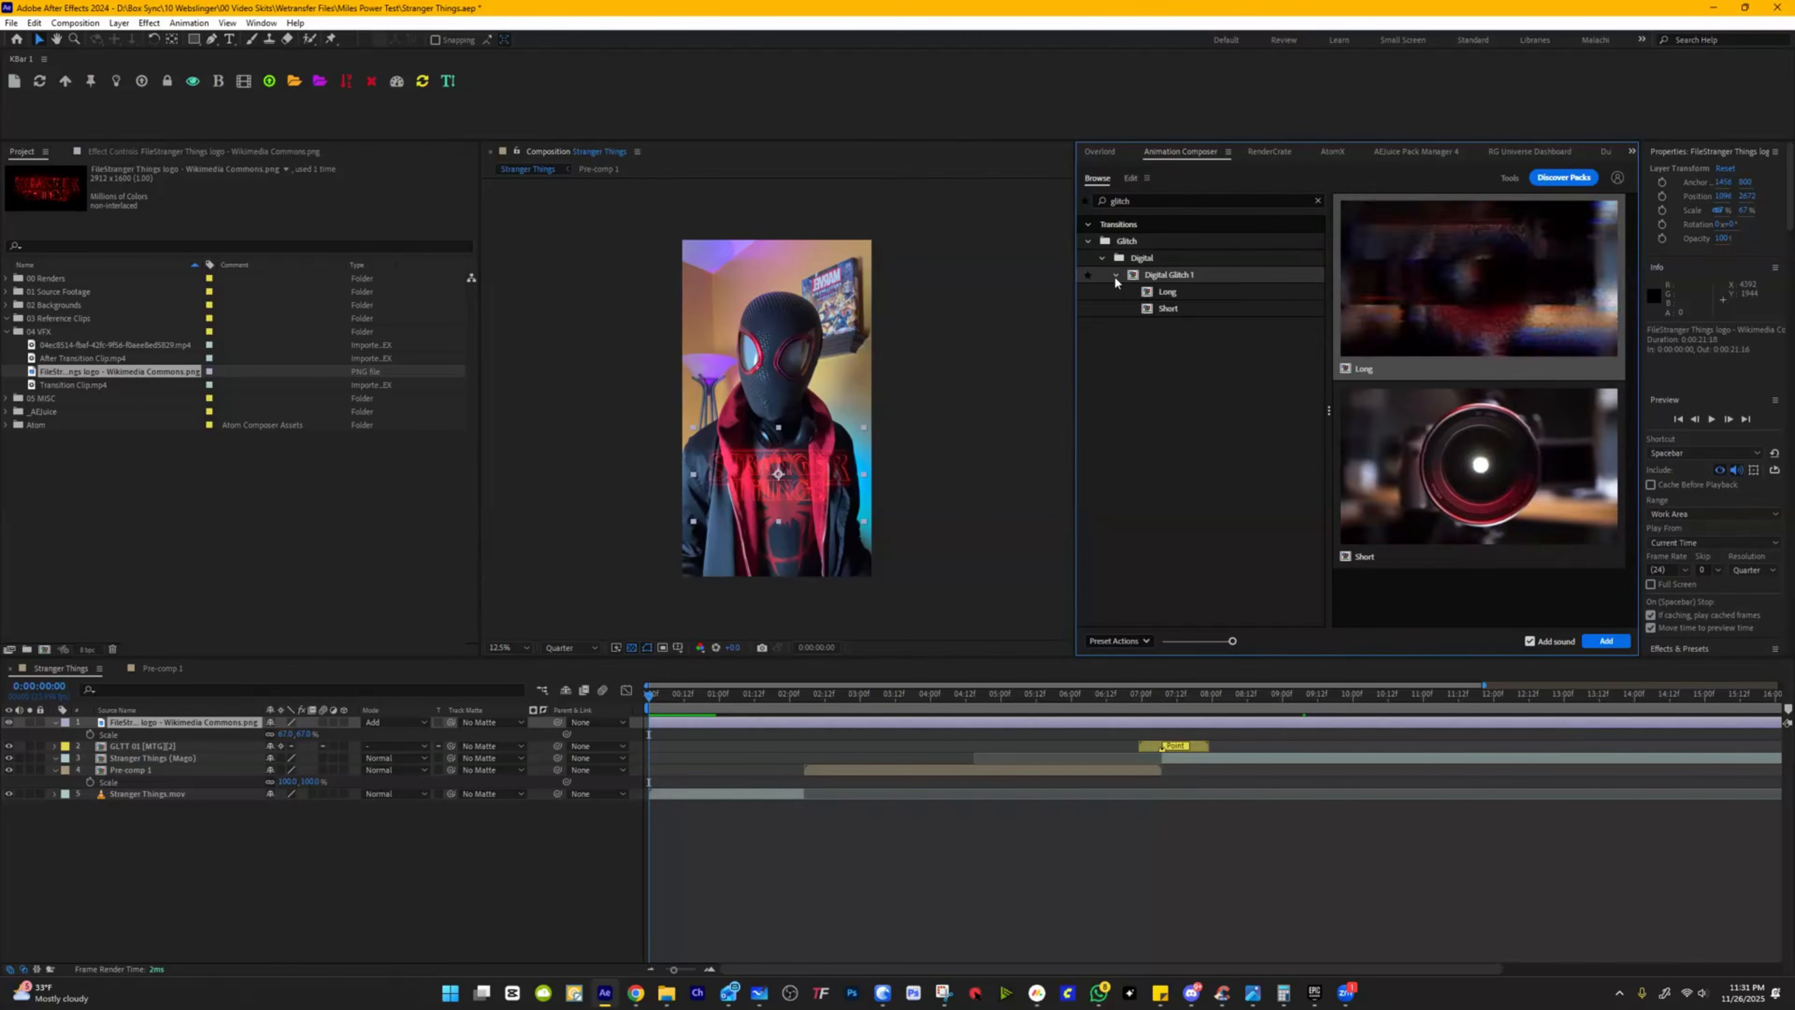
{"action": "left_click", "coordinate": [1169, 310]}
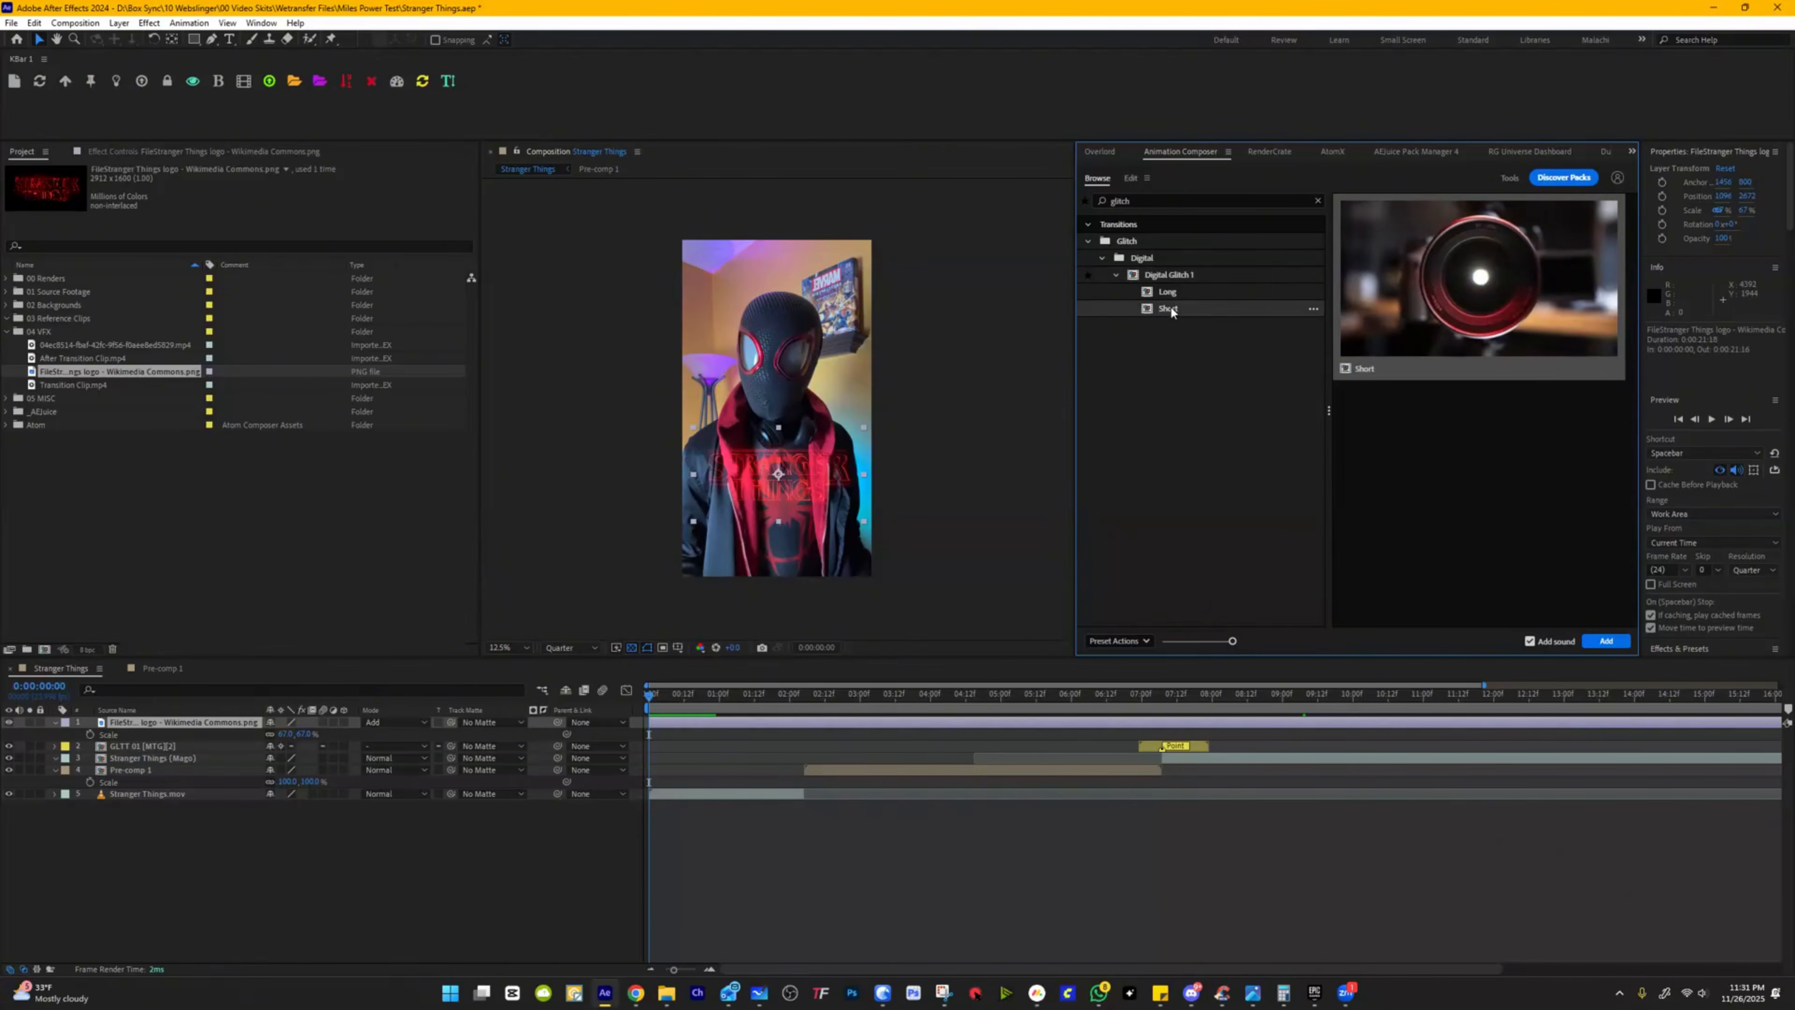
{"action": "double_click", "coordinate": [1171, 312]}
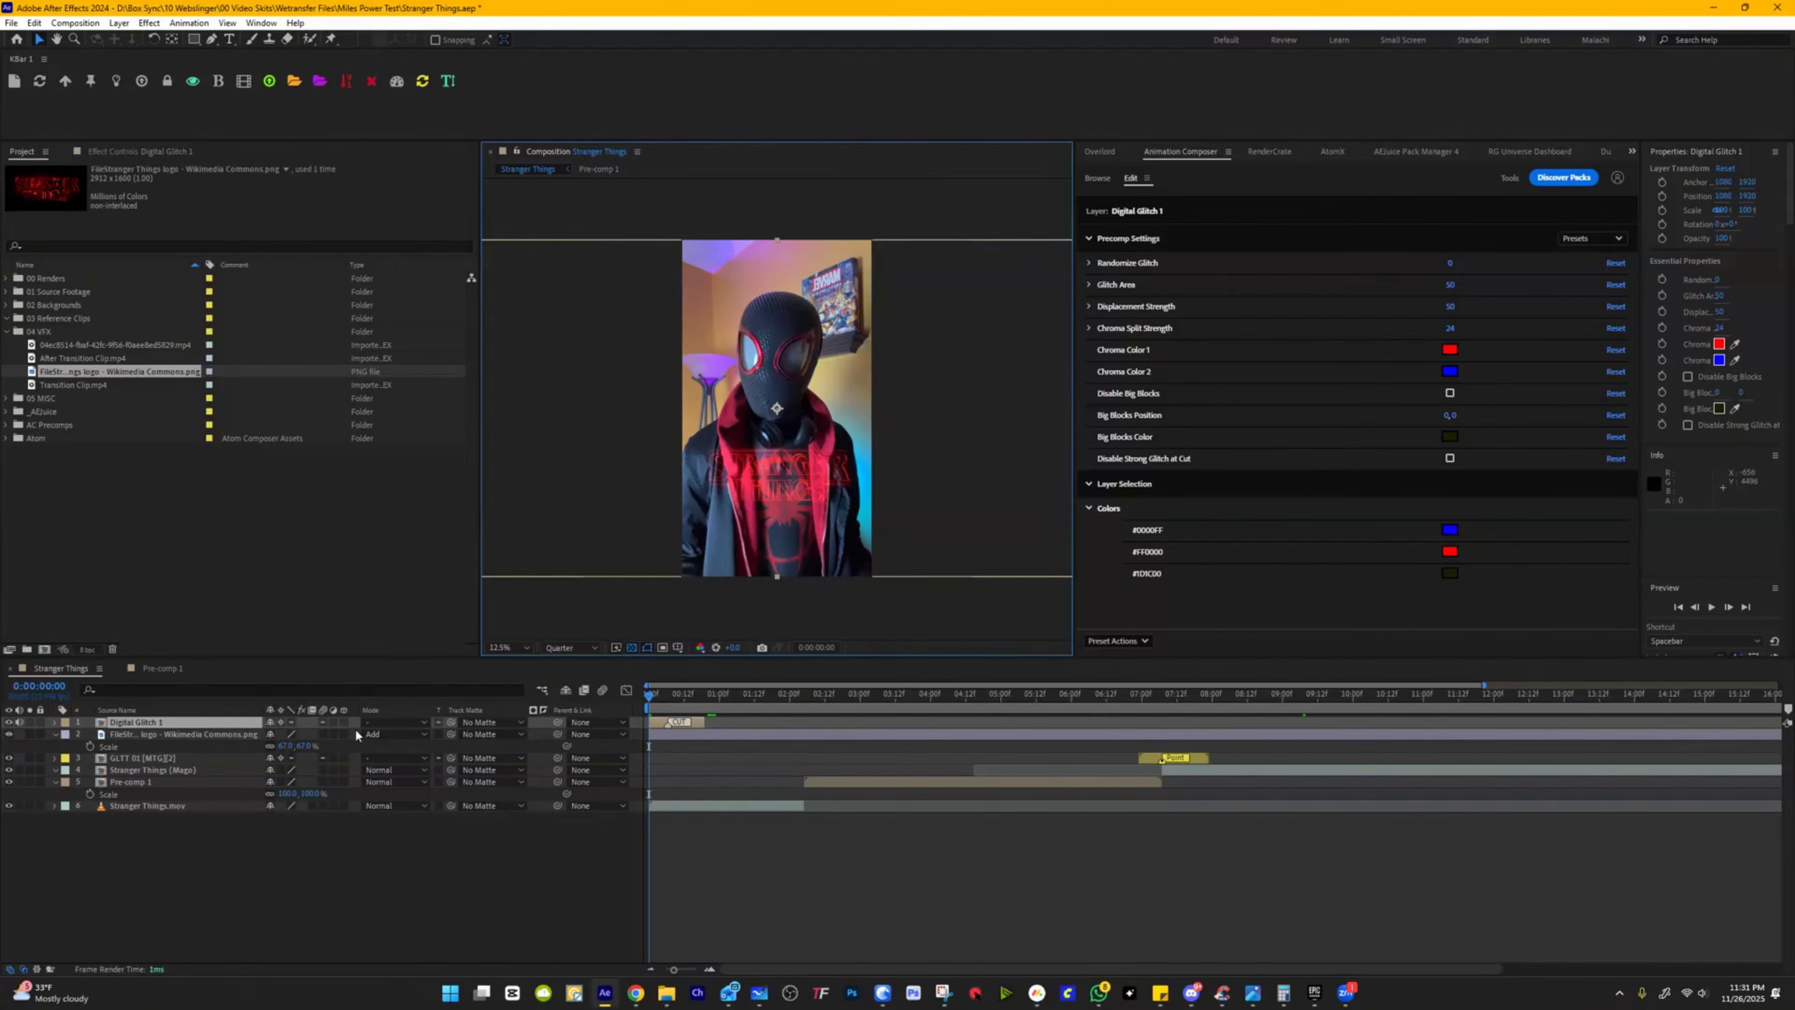
Step: Trim the start of the Stranger Things logo layer to frame 0:00:00:06 within the opening glitch and preview the entrance
{"action": "left_click_drag", "start_coordinate": [654, 700], "coordinate": [666, 700]}
{"action": "left_click", "coordinate": [666, 735]}
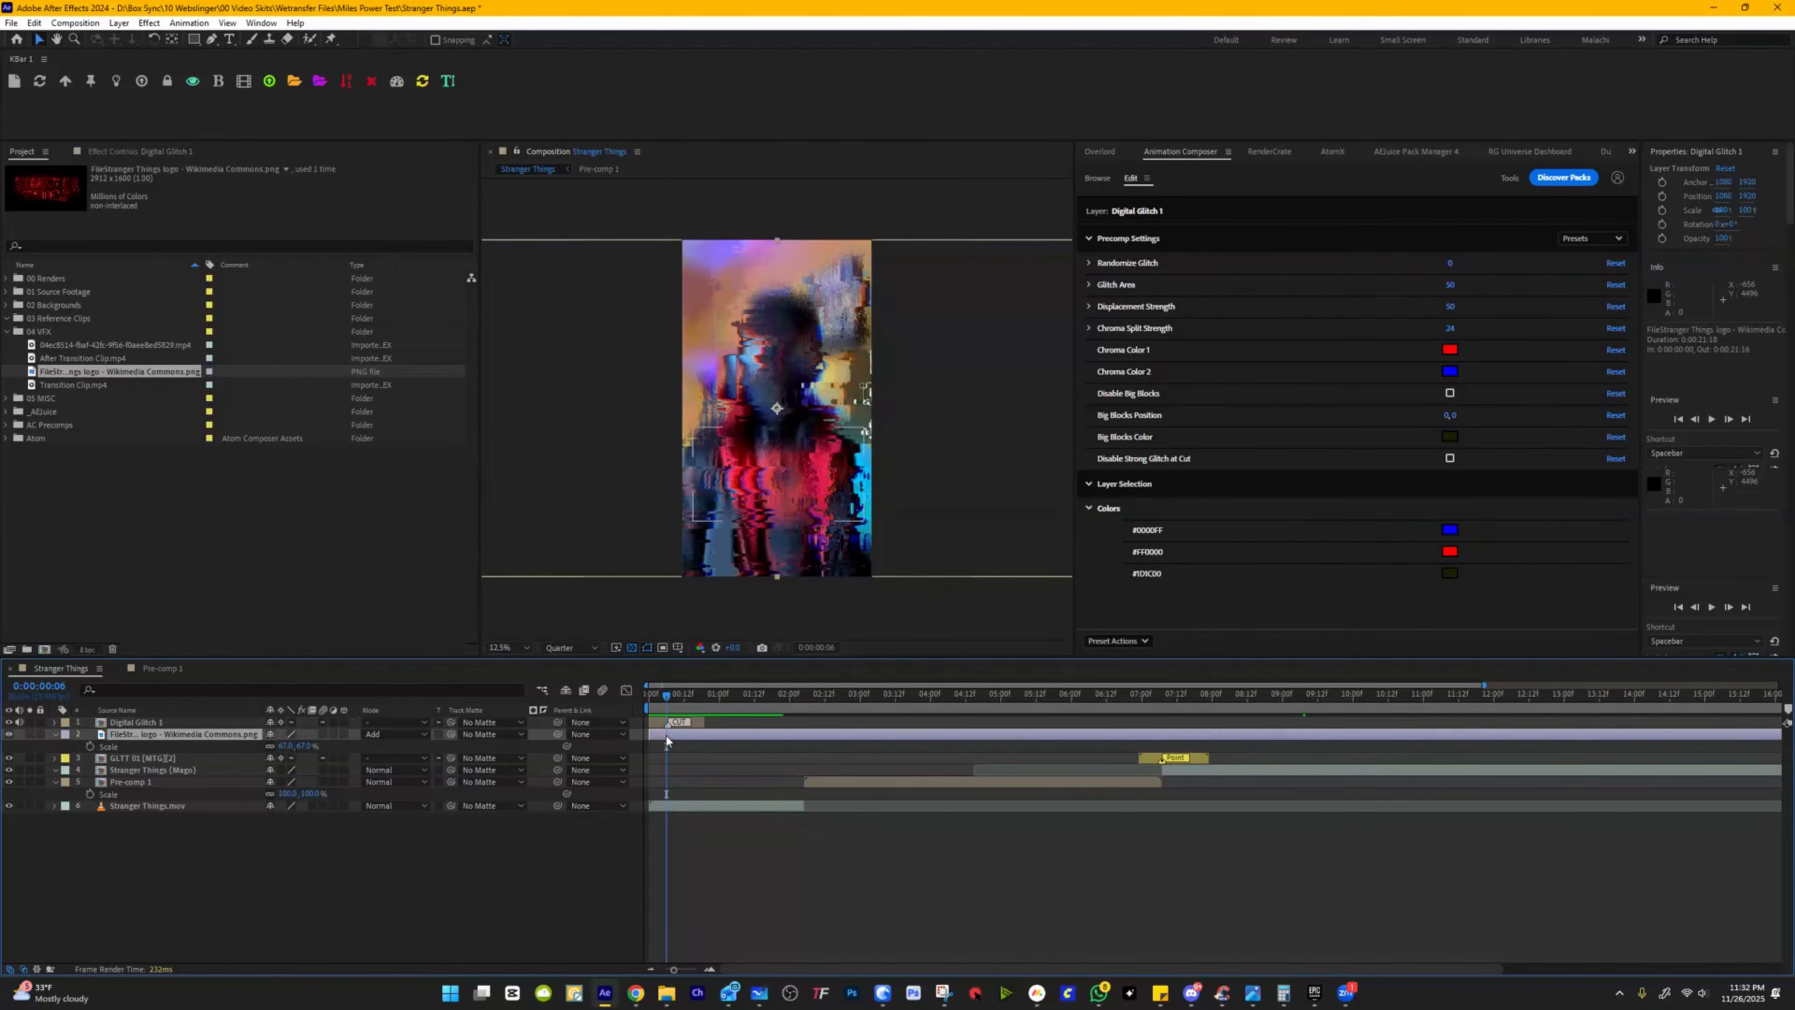
{"action": "key", "text": "space"}
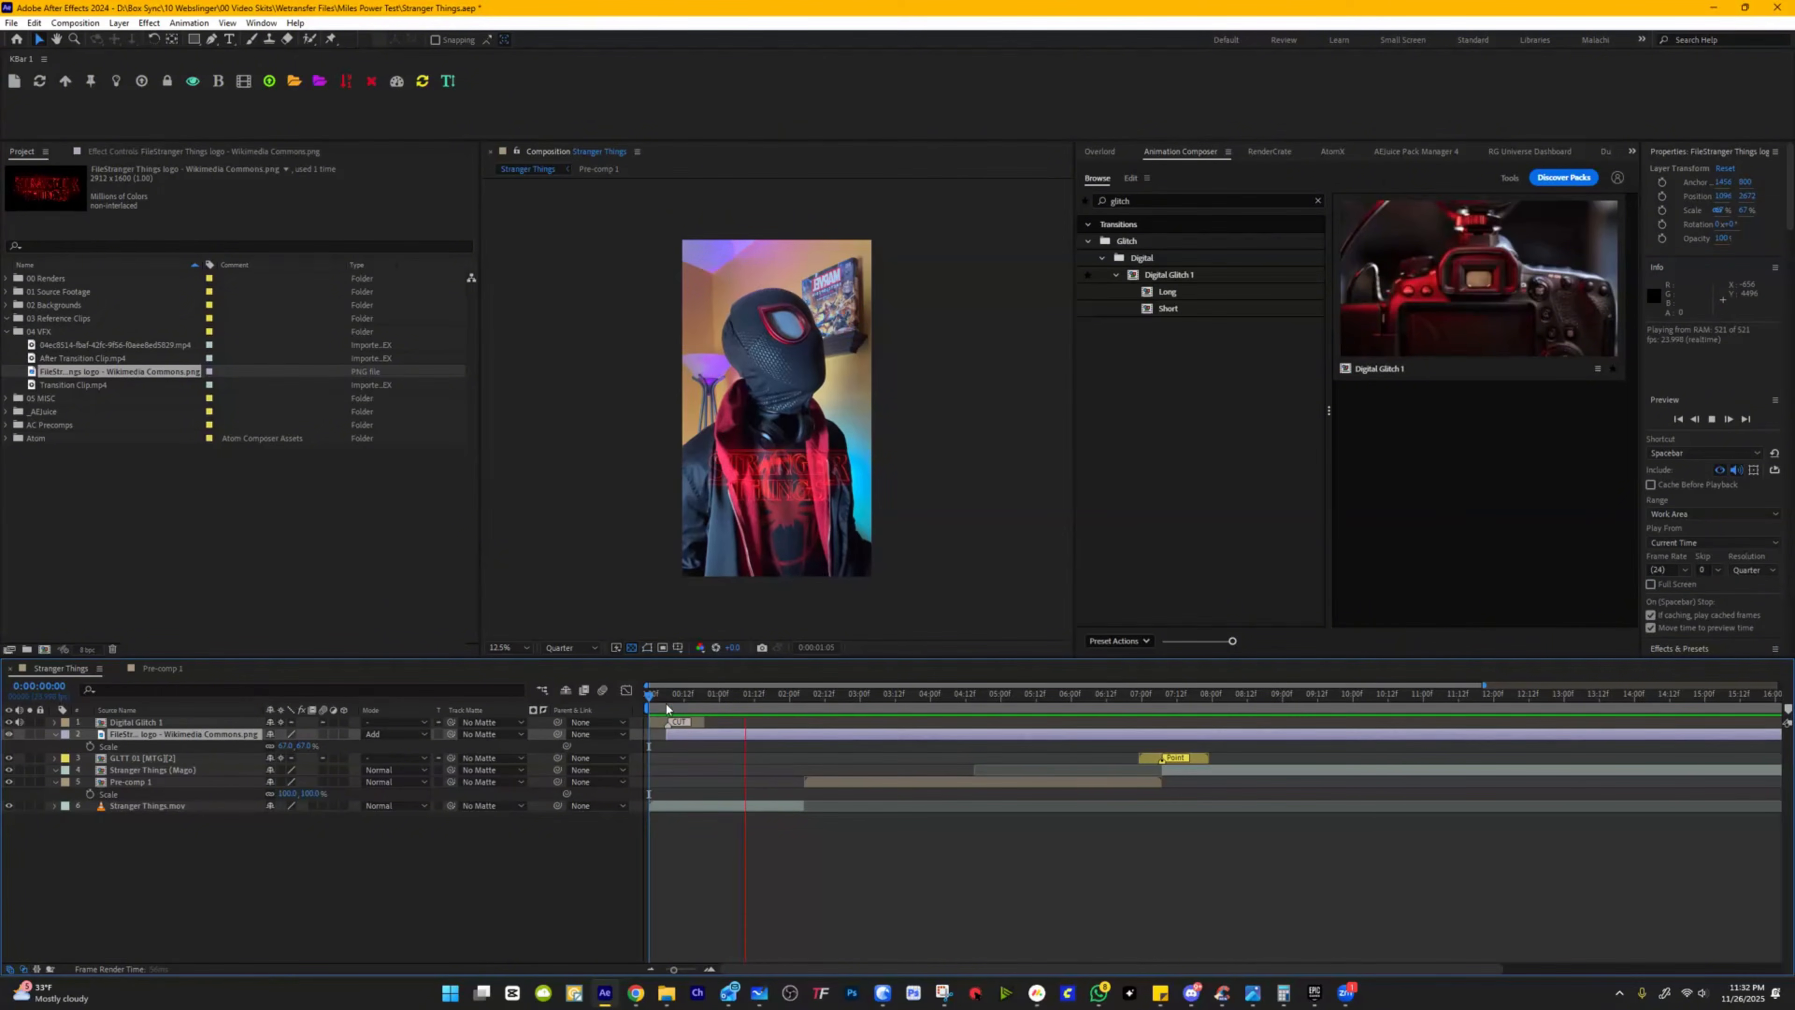
{"action": "key", "text": "space"}
Step: Lower the logo layer's opacity, add the expression wiggle(3,10) to it and preview the flicker
{"action": "left_click", "coordinate": [720, 738]}
{"action": "key", "text": "t"}
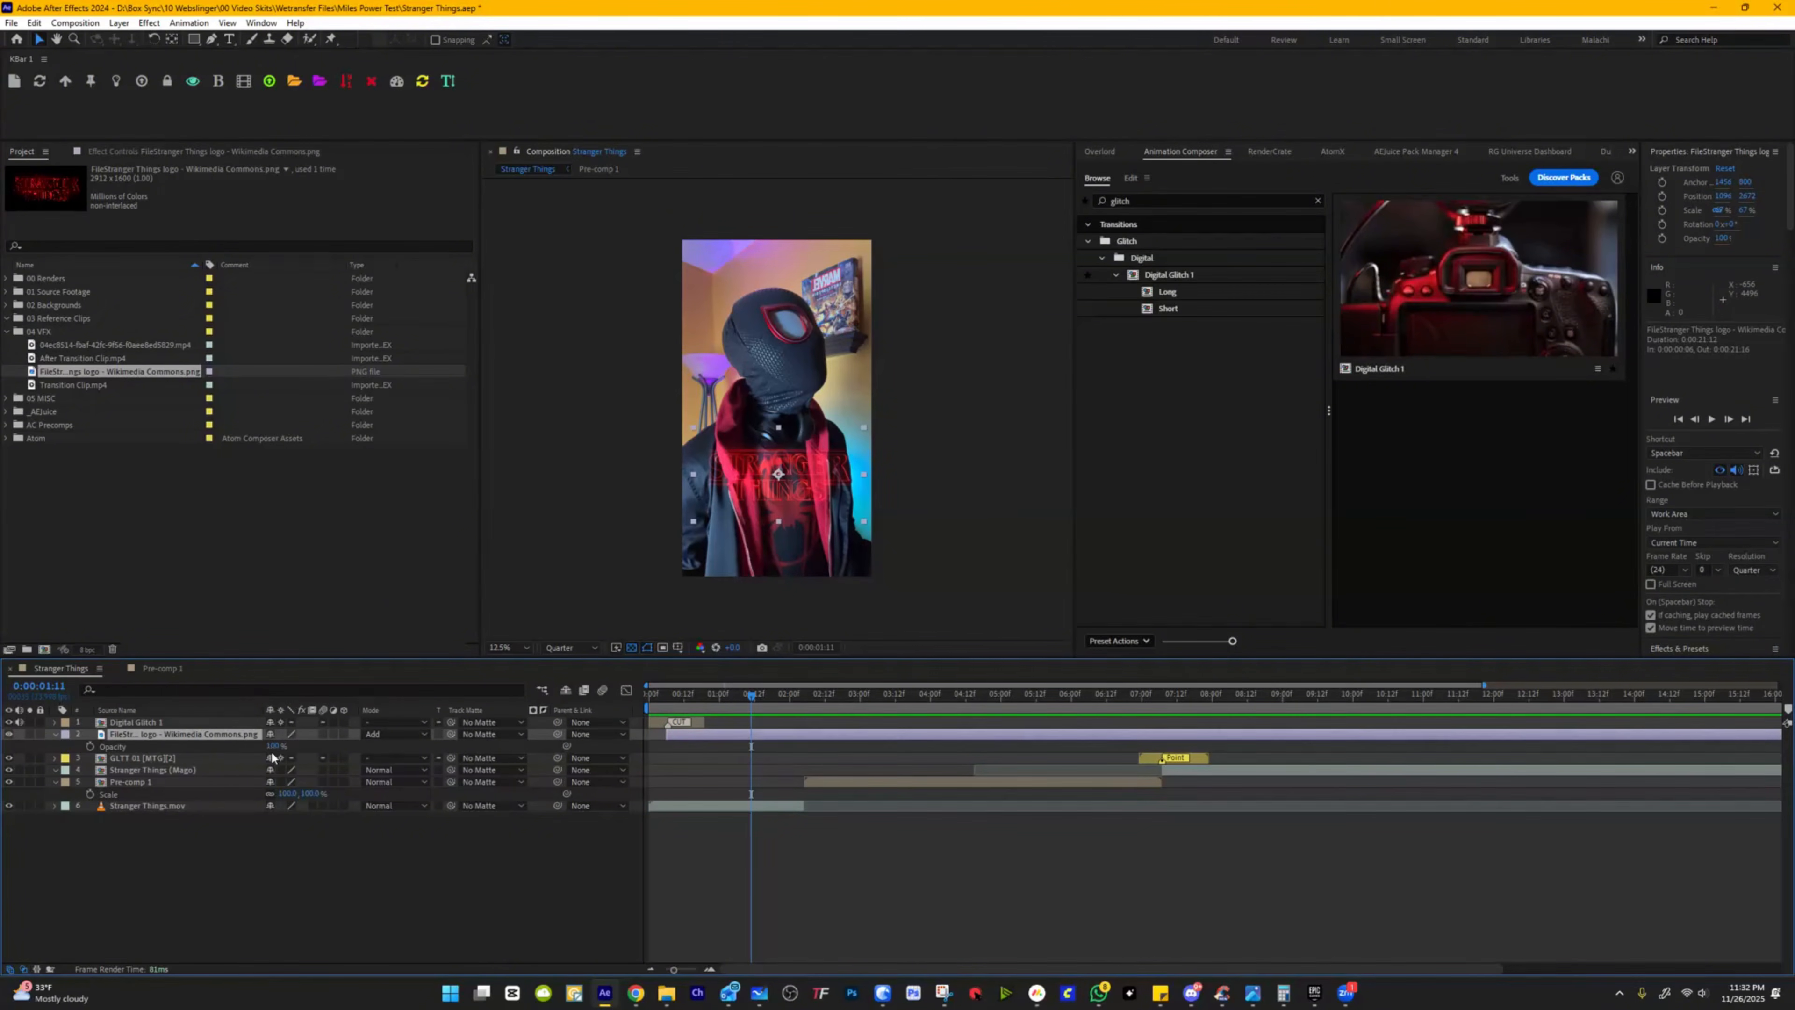
{"action": "left_click_drag", "start_coordinate": [273, 746], "coordinate": [228, 735]}
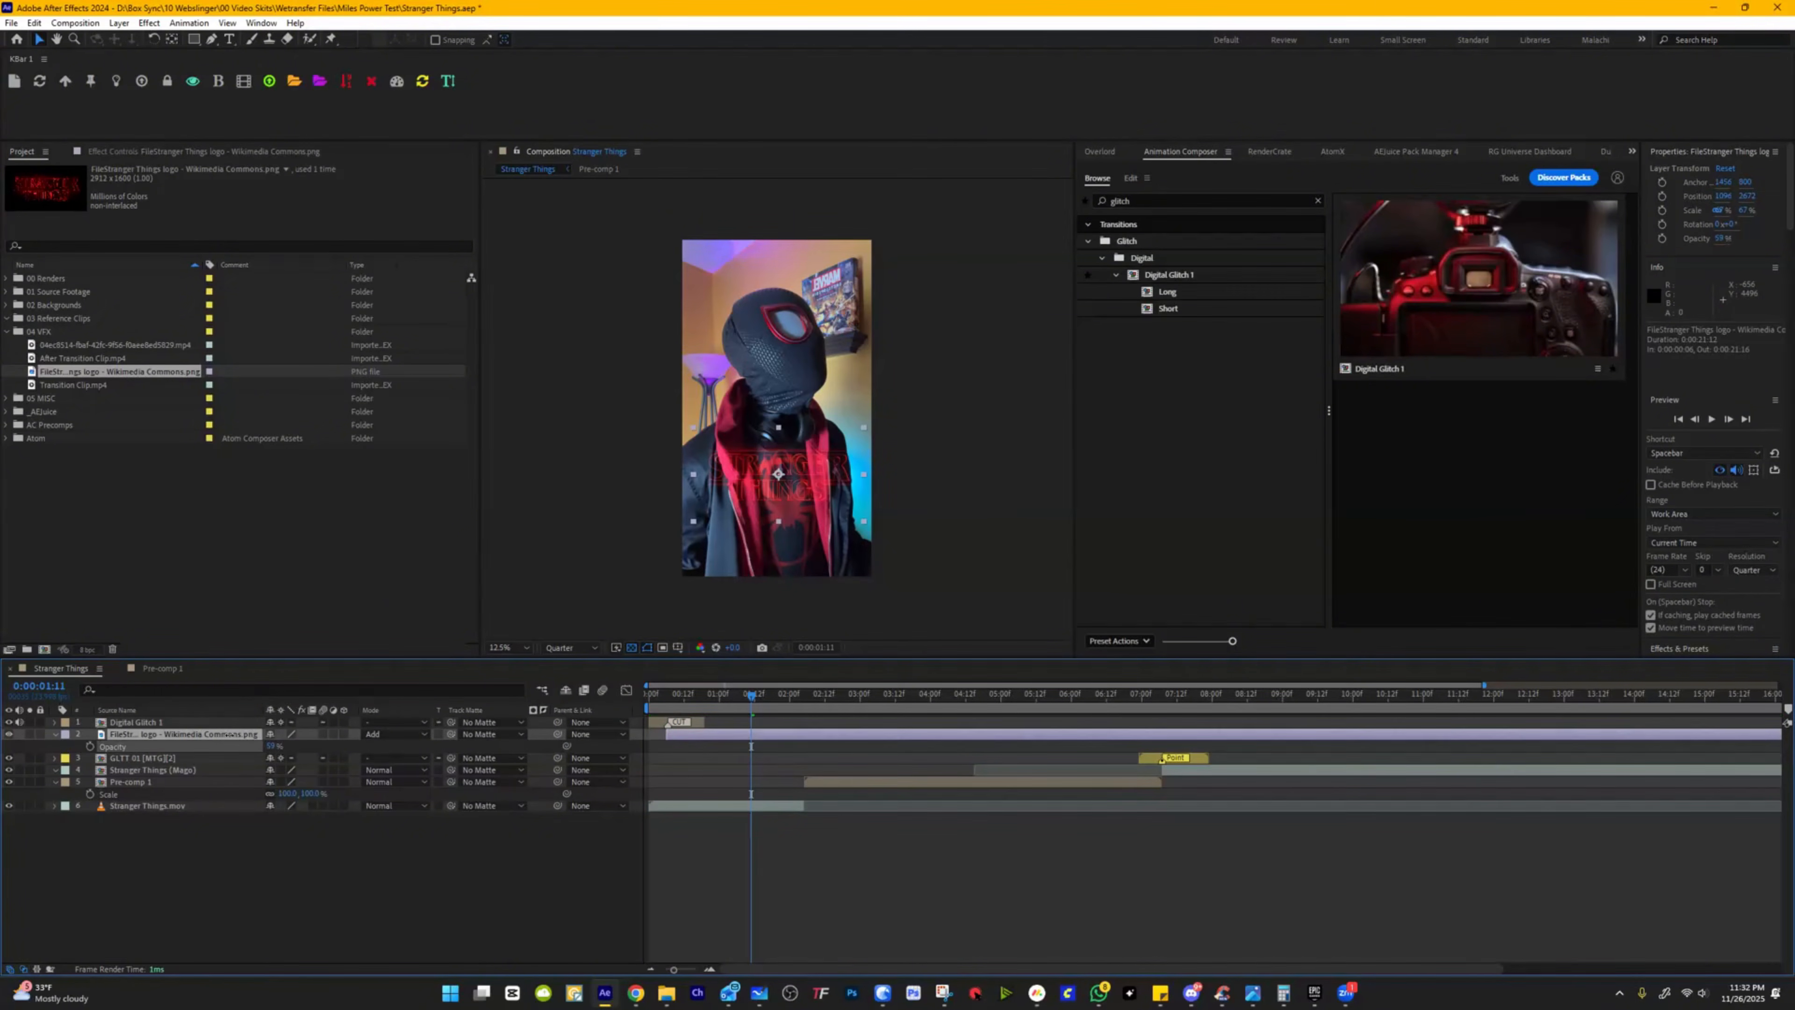
{"action": "left_click", "coordinate": [90, 747], "text": "alt"}
{"action": "type", "text": "wigg"}
{"action": "key", "text": "Return"}
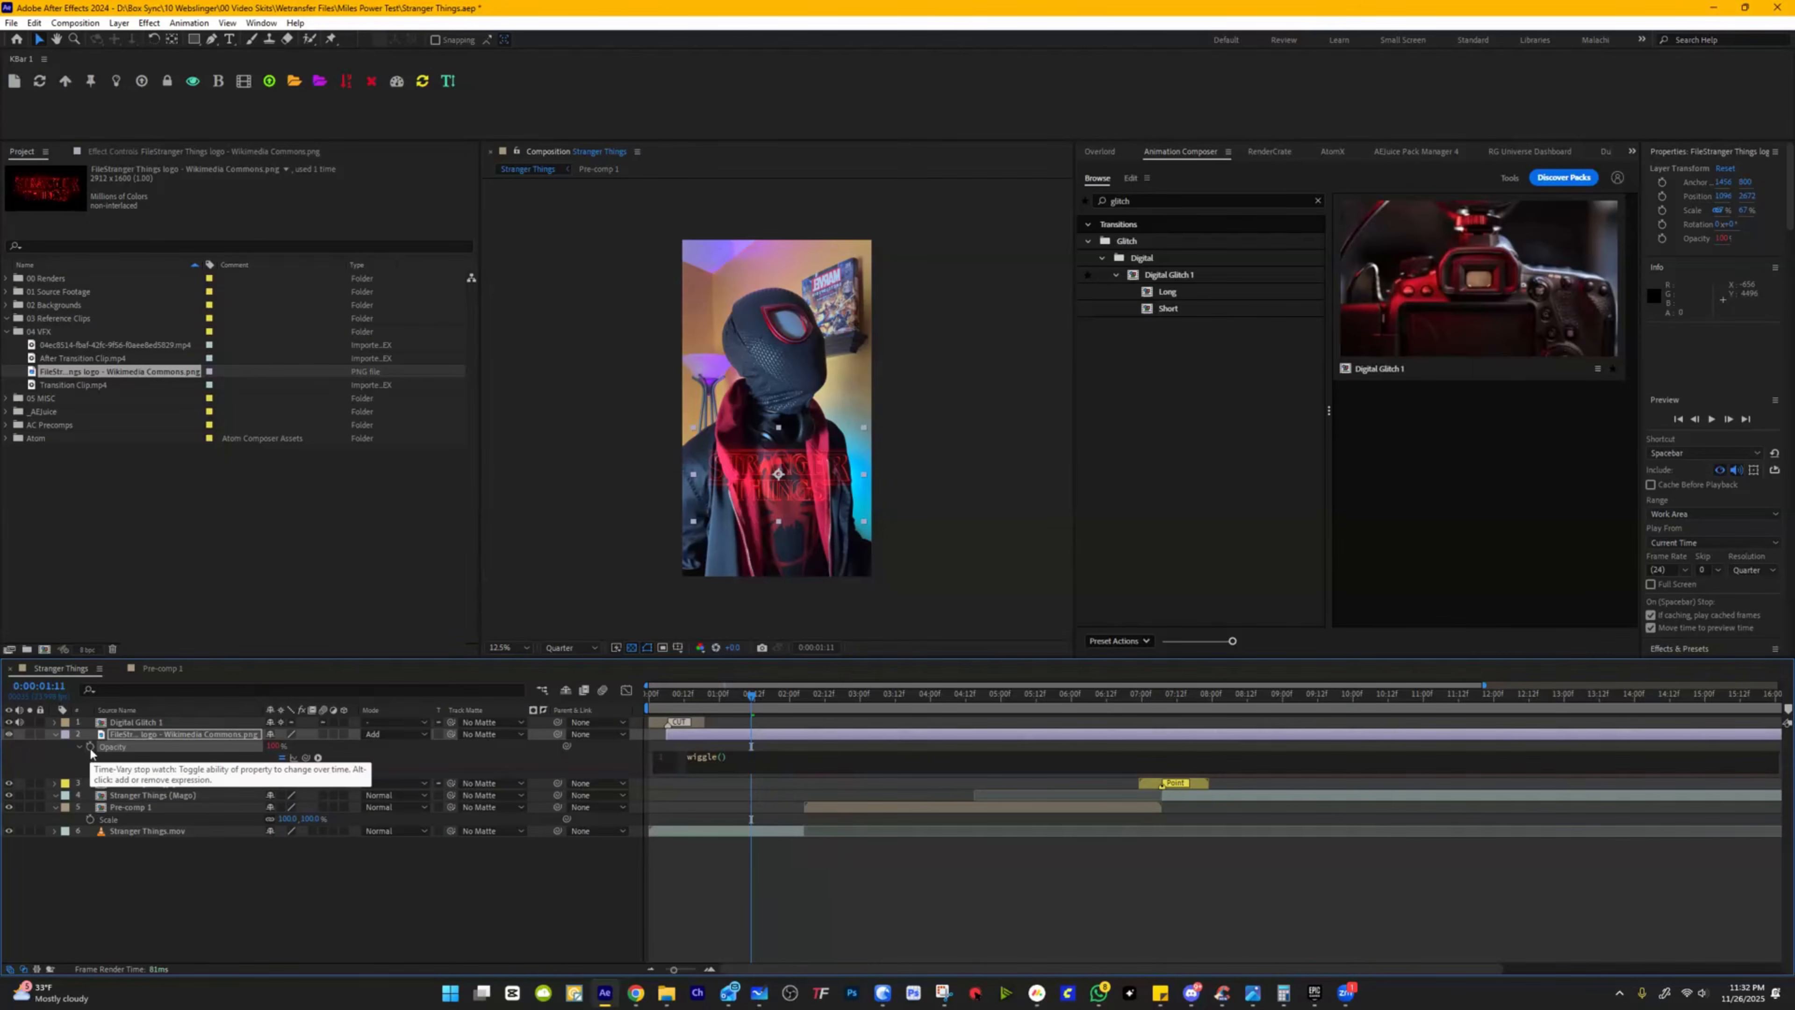
{"action": "type", "text": "3,10"}
{"action": "left_click", "coordinate": [689, 694]}
{"action": "key", "text": "space"}
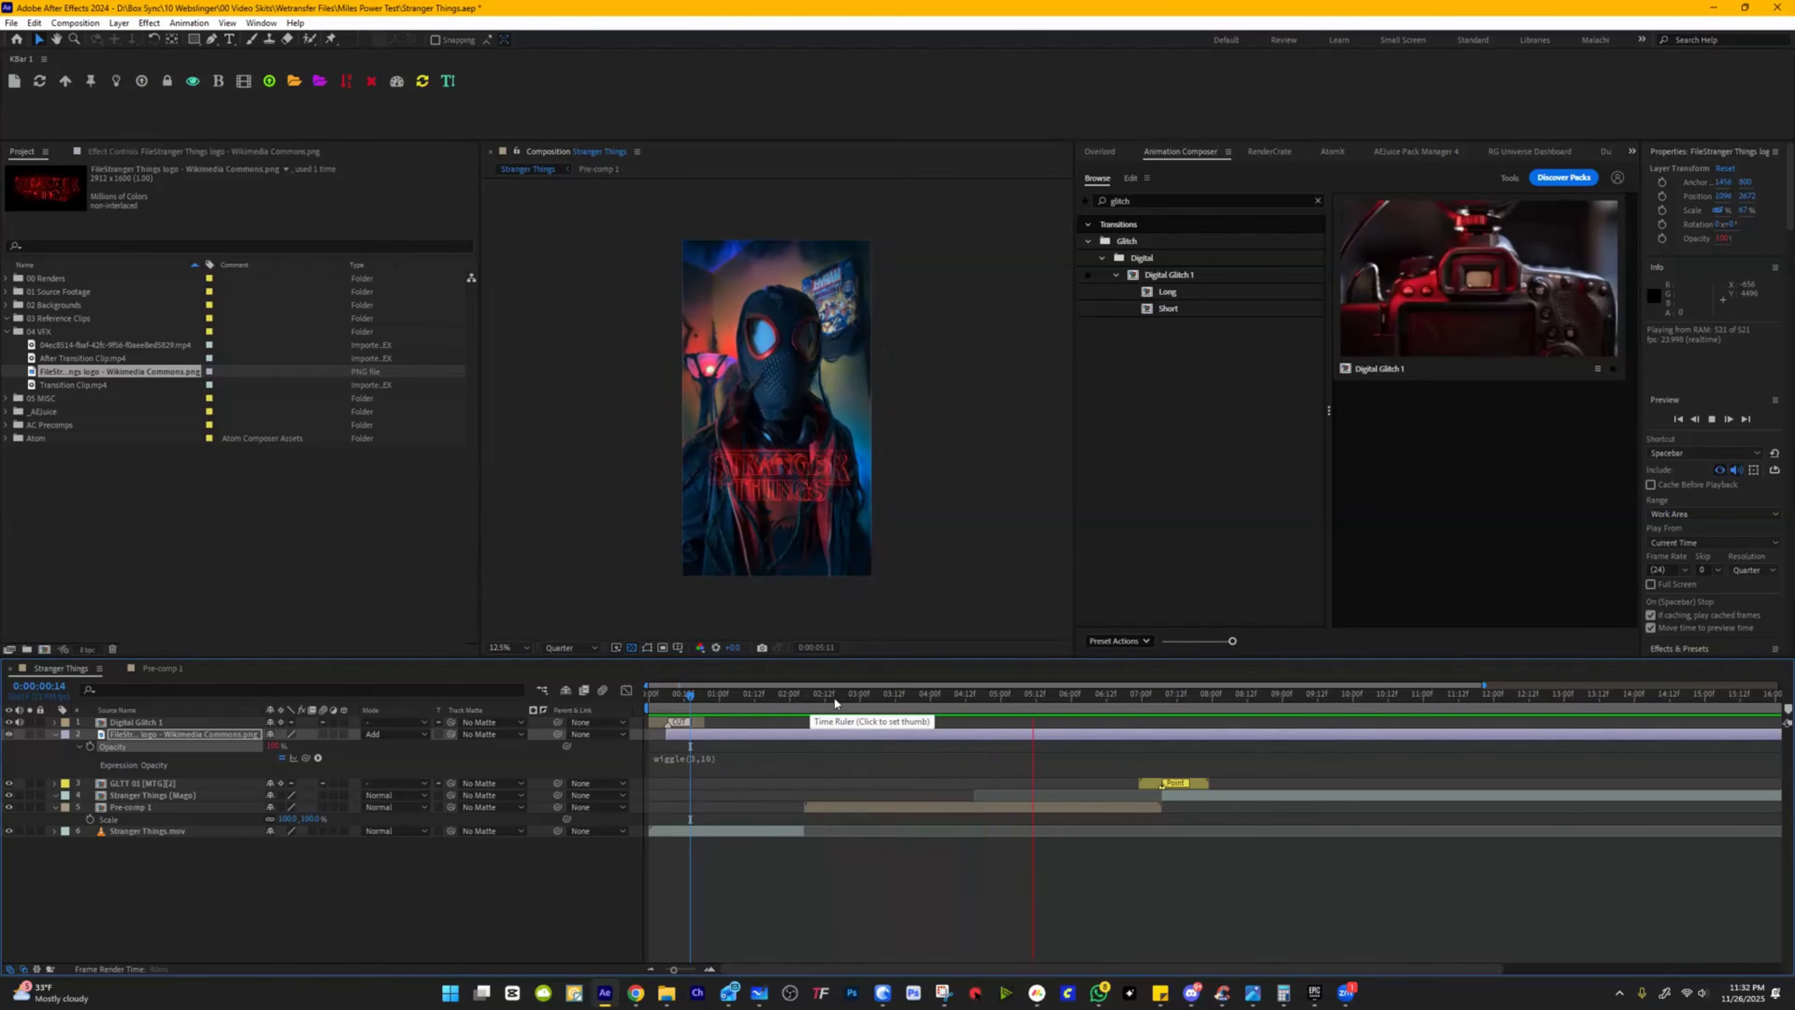
Step: Trim the end of the logo layer to 0:00:07:14 within the GLTT 01 glitch and preview from the beginning
{"action": "left_click", "coordinate": [1168, 694]}
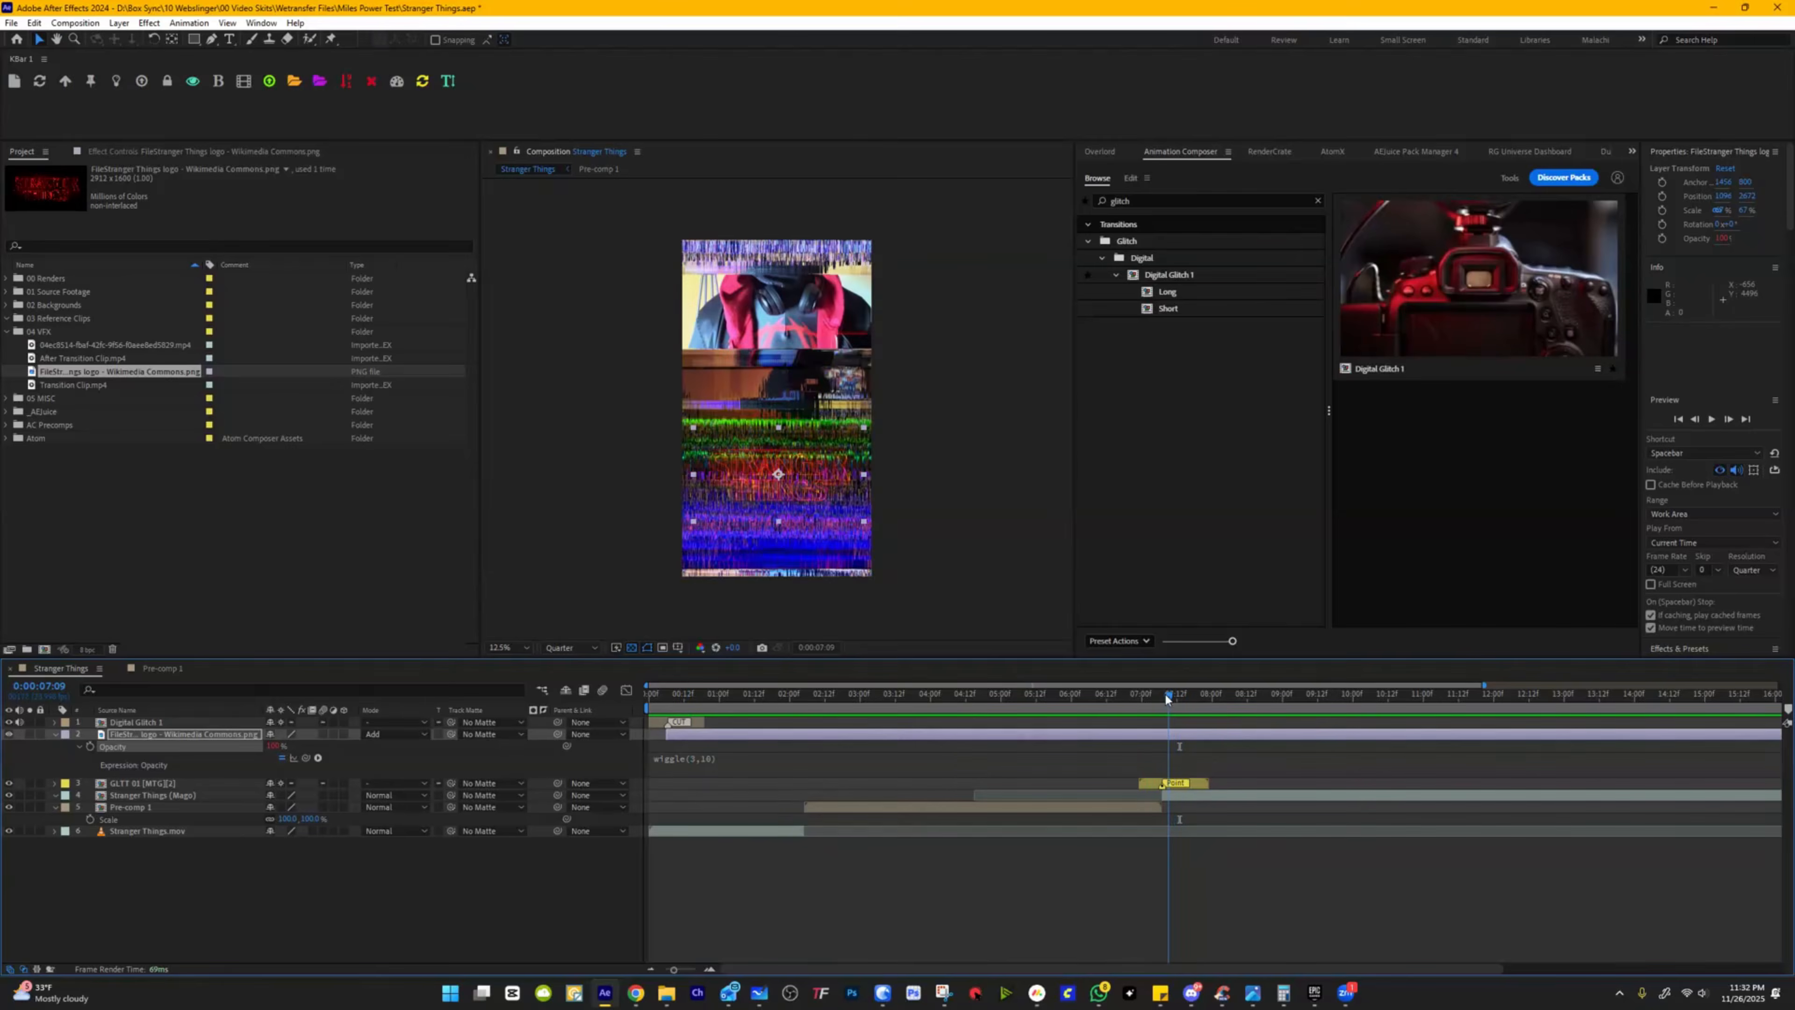
{"action": "left_click_drag", "start_coordinate": [1164, 692], "coordinate": [1183, 738]}
{"action": "key", "text": "alt+bracketright"}
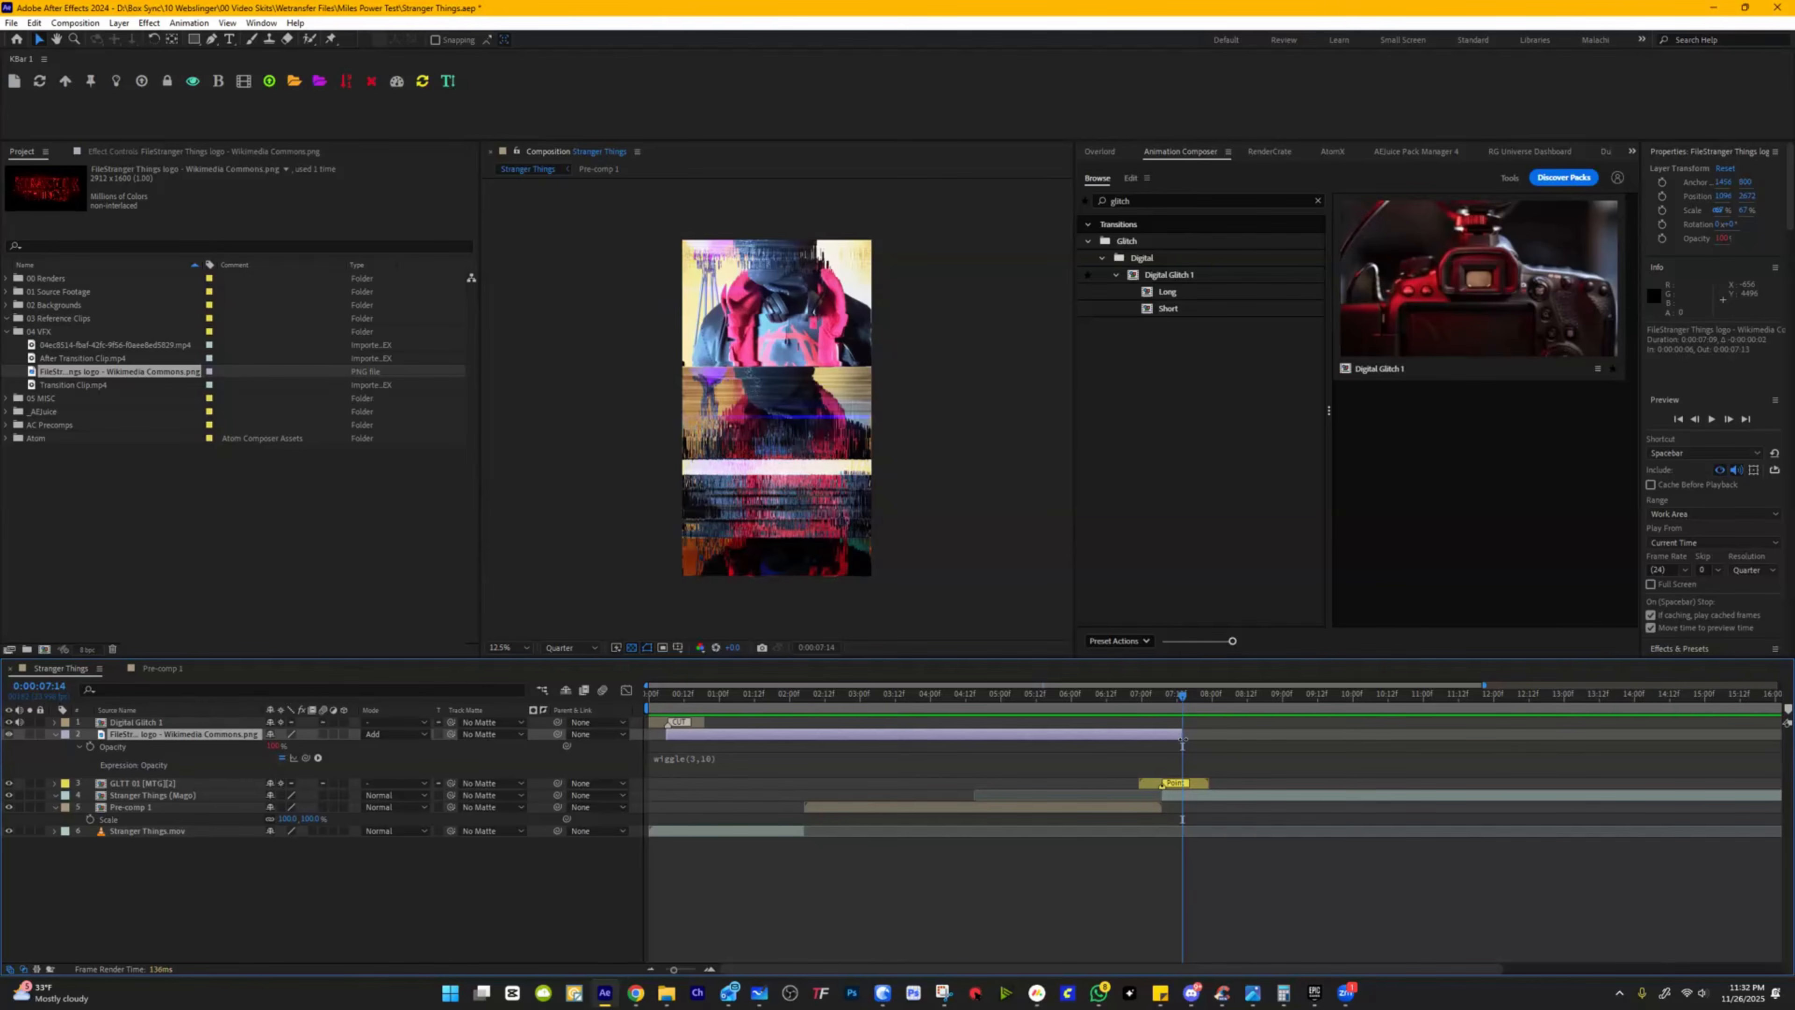
{"action": "left_click_drag", "start_coordinate": [687, 697], "coordinate": [623, 708]}
{"action": "key", "text": "space"}
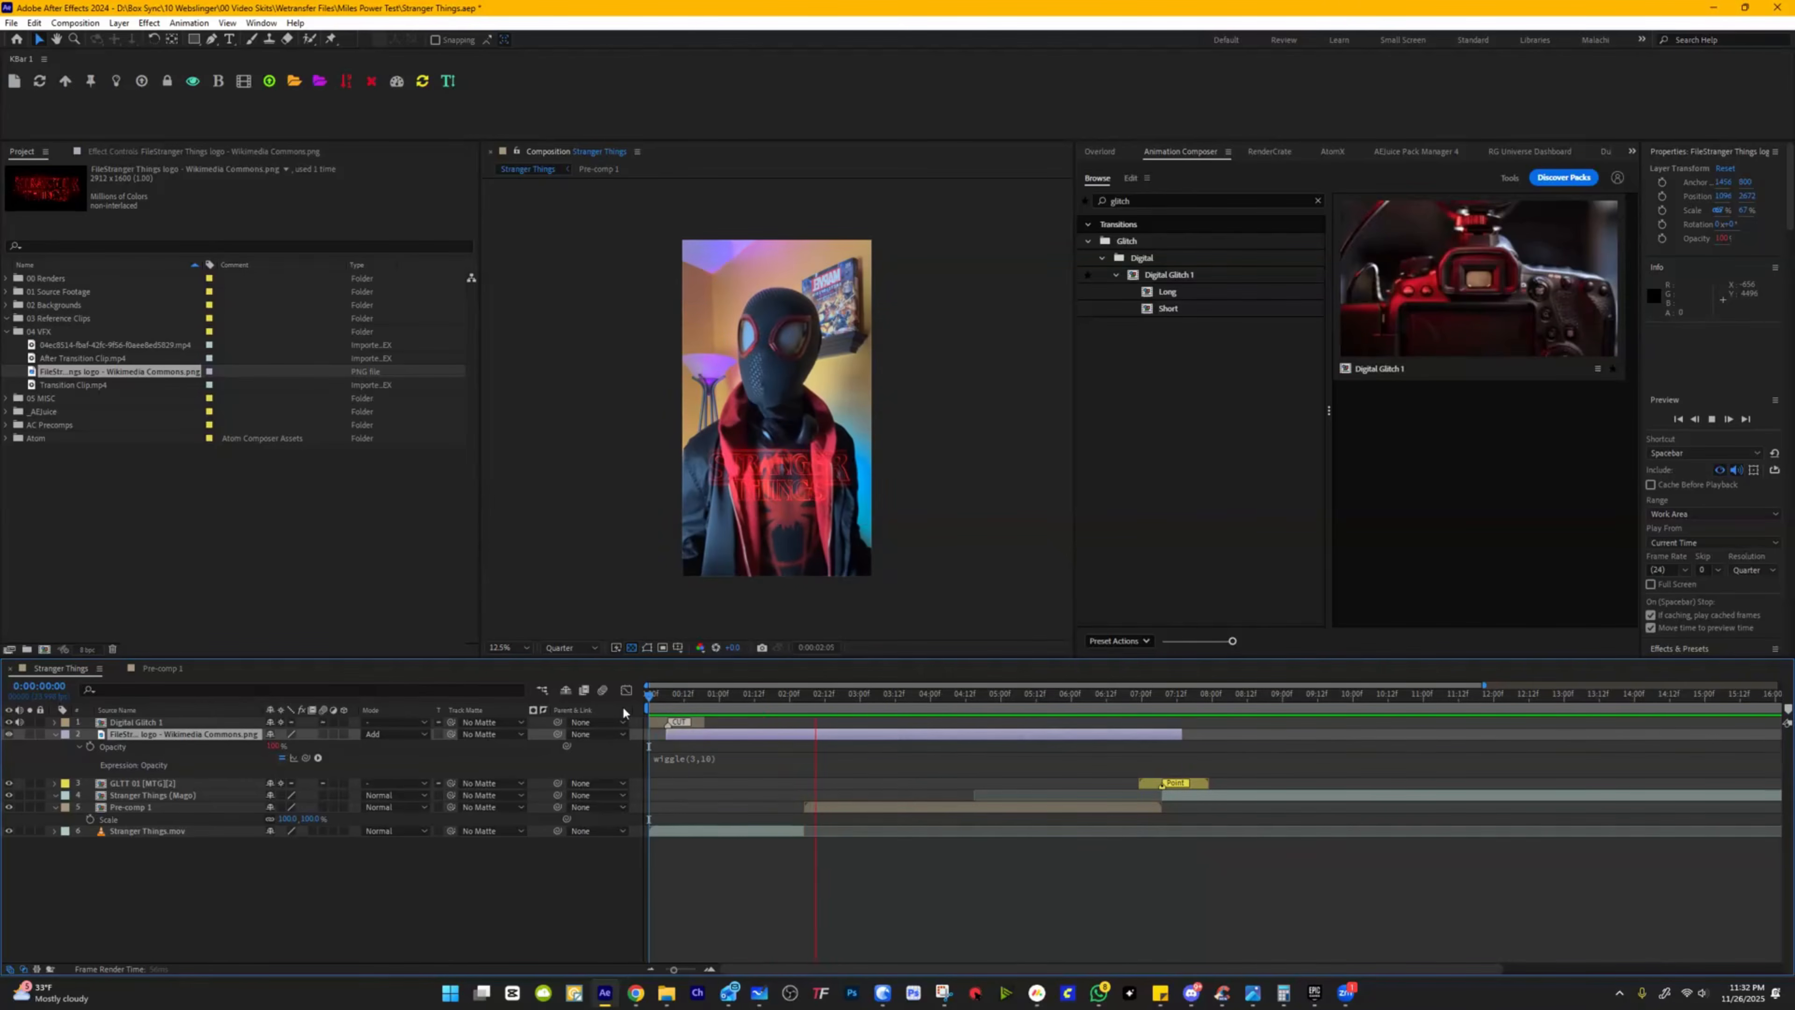
Step: Change the logo's opacity expression to wiggle(30,10) and preview the composition
{"action": "left_click", "coordinate": [739, 756]}
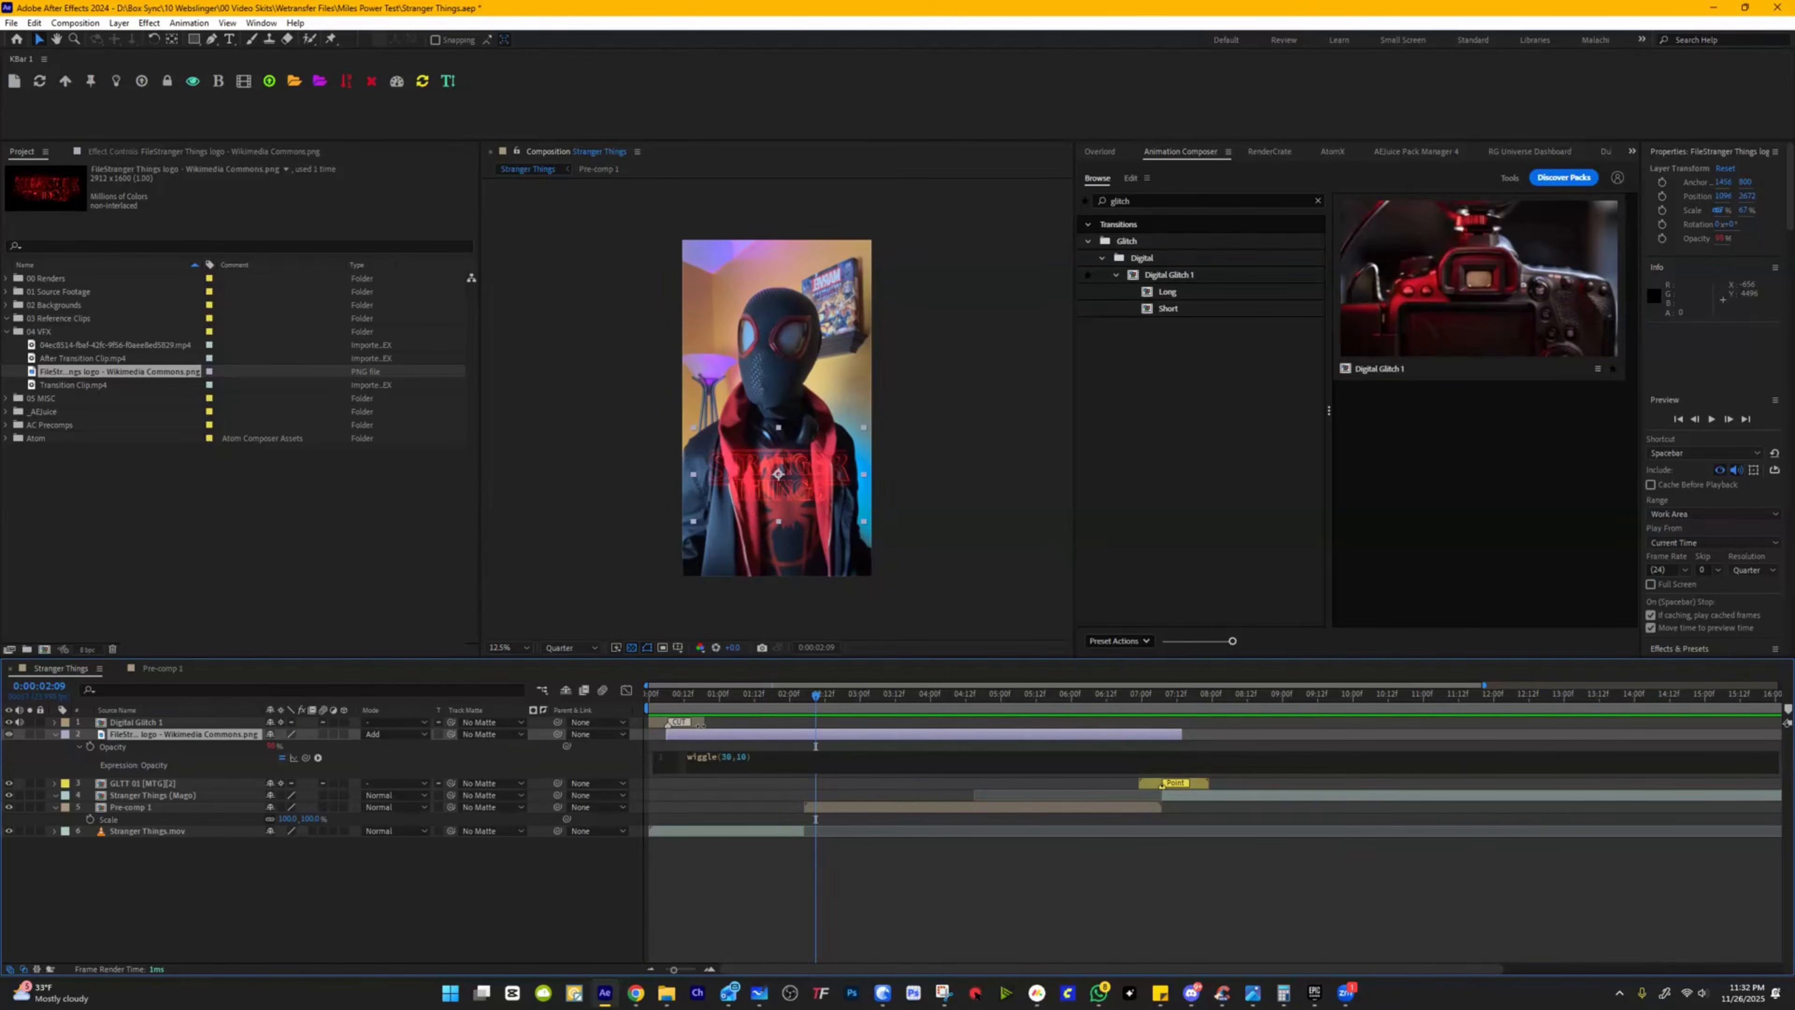
{"action": "left_click", "coordinate": [711, 698]}
{"action": "key", "text": "space"}
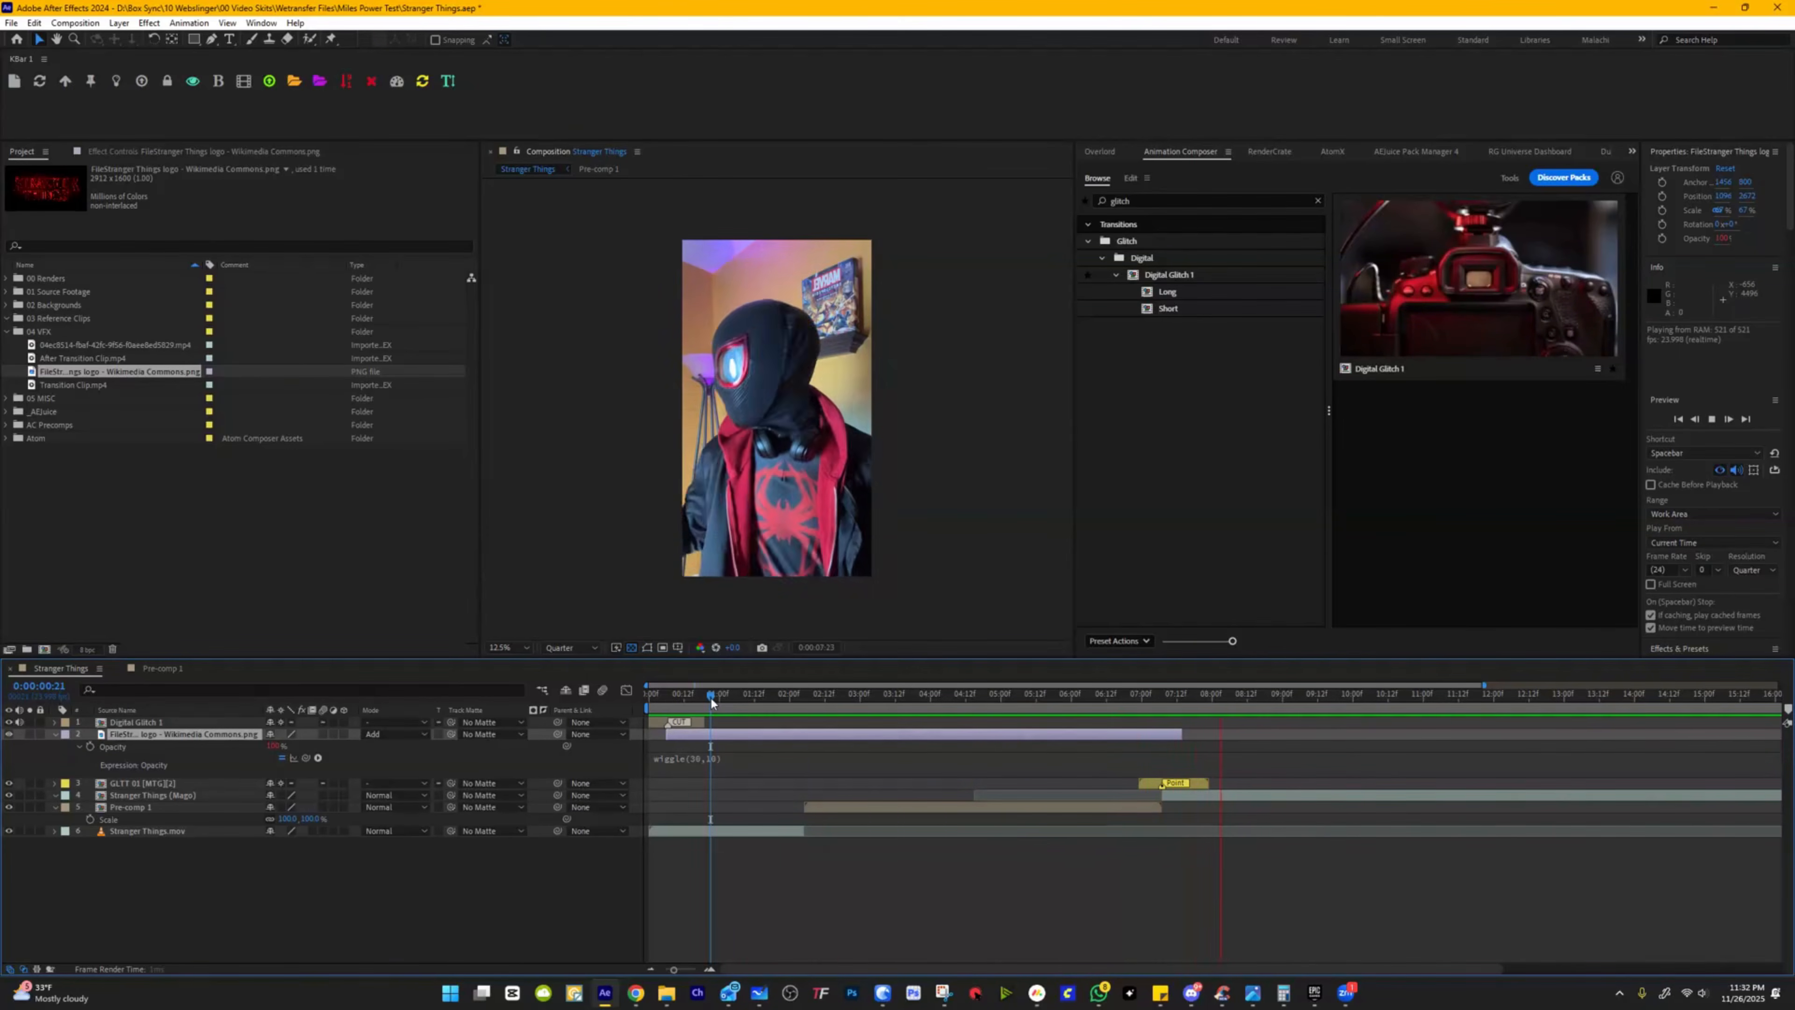
{"action": "left_click_drag", "start_coordinate": [711, 698], "coordinate": [635, 695]}
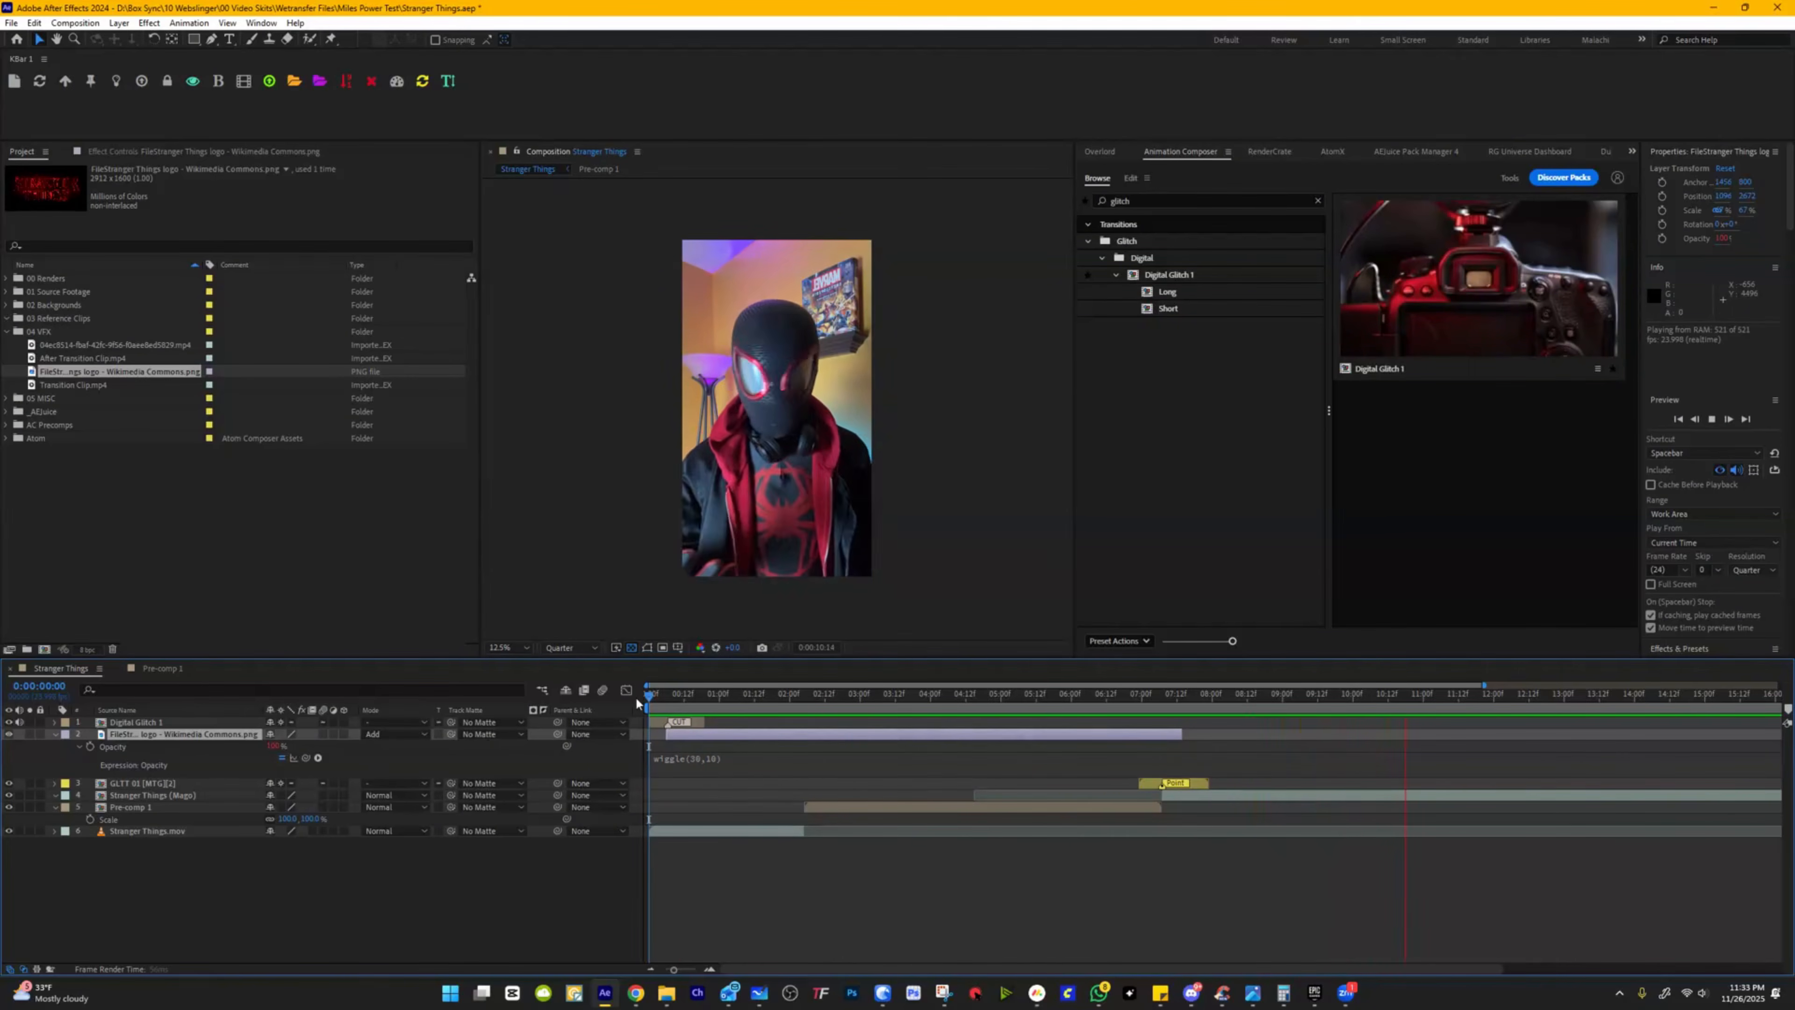
{"action": "key", "text": "space"}
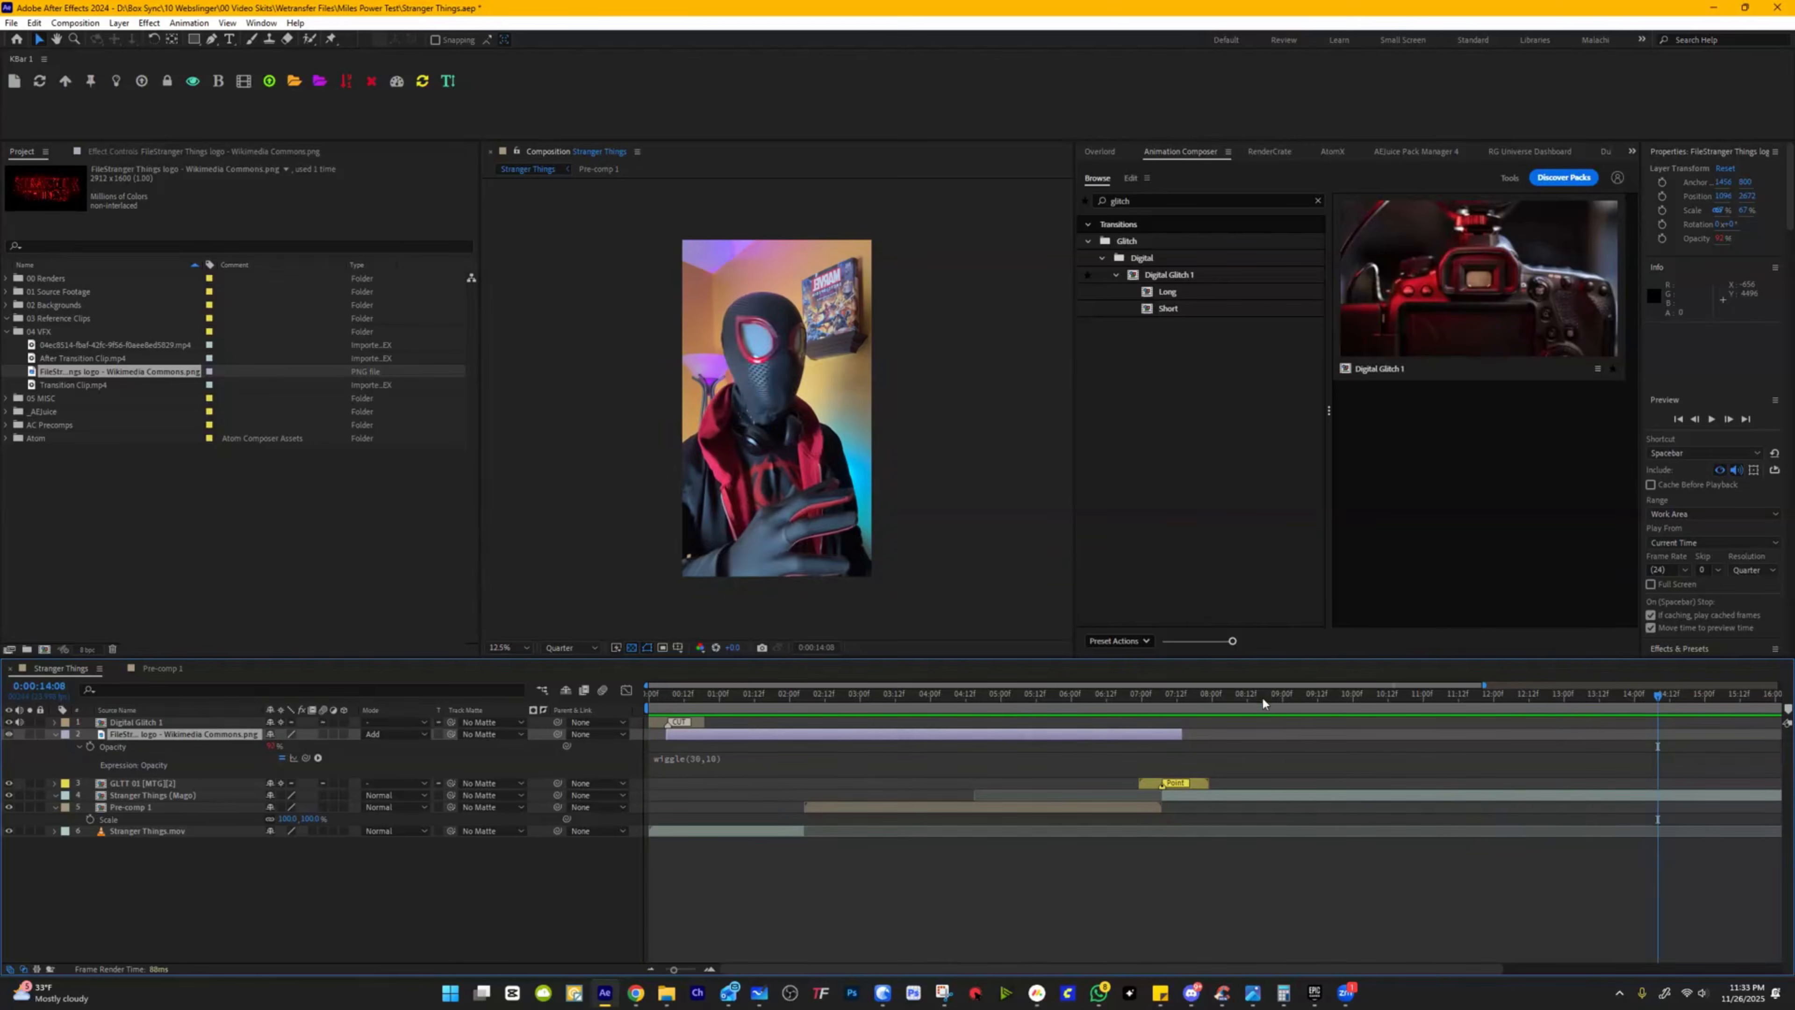
Step: Add After Transition Clip.mp4 as the uppermost layer starting at about 0:00:09:07 and scale it to fill the frame
{"action": "left_click_drag", "start_coordinate": [1272, 696], "coordinate": [1321, 694]}
{"action": "left_click_drag", "start_coordinate": [71, 357], "coordinate": [431, 720]}
{"action": "left_click_drag", "start_coordinate": [712, 722], "coordinate": [1352, 738]}
{"action": "key", "text": "s"}
{"action": "left_click_drag", "start_coordinate": [288, 735], "coordinate": [269, 736]}
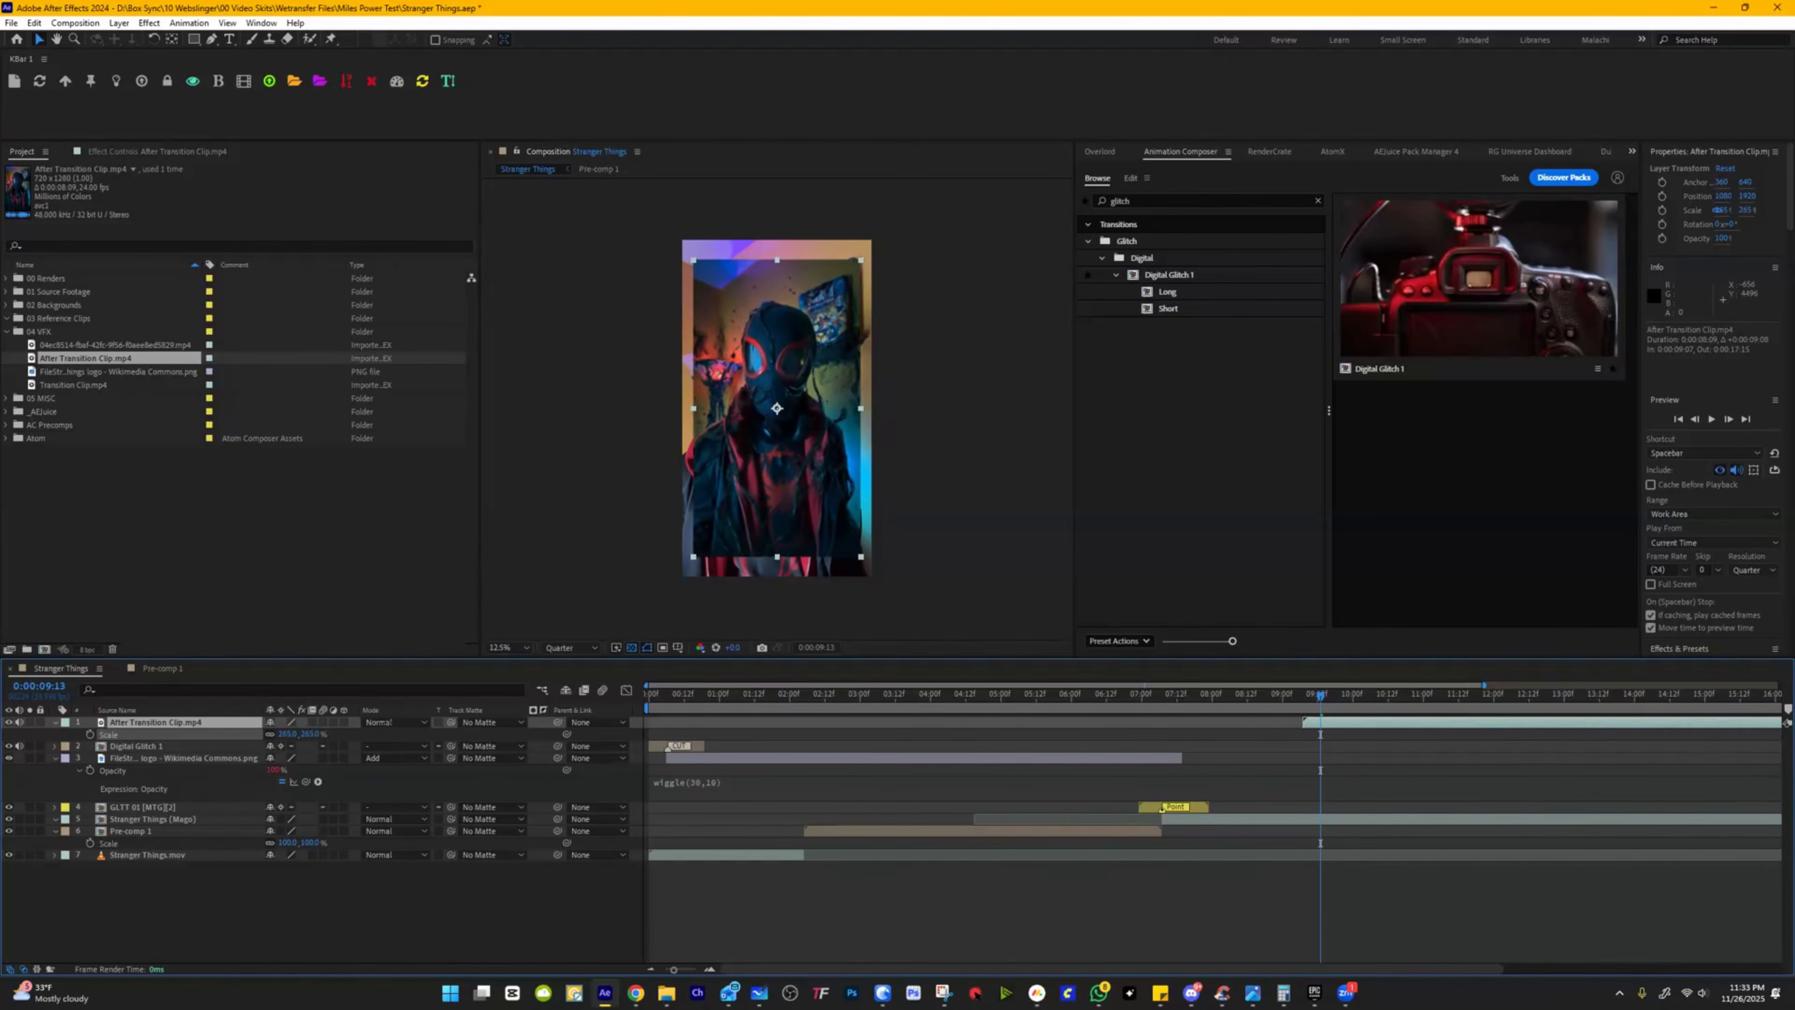
Step: Add a hold keyframe to the After Transition Clip's opacity and set it to 0% at 0:00:09:16
{"action": "left_click", "coordinate": [198, 723]}
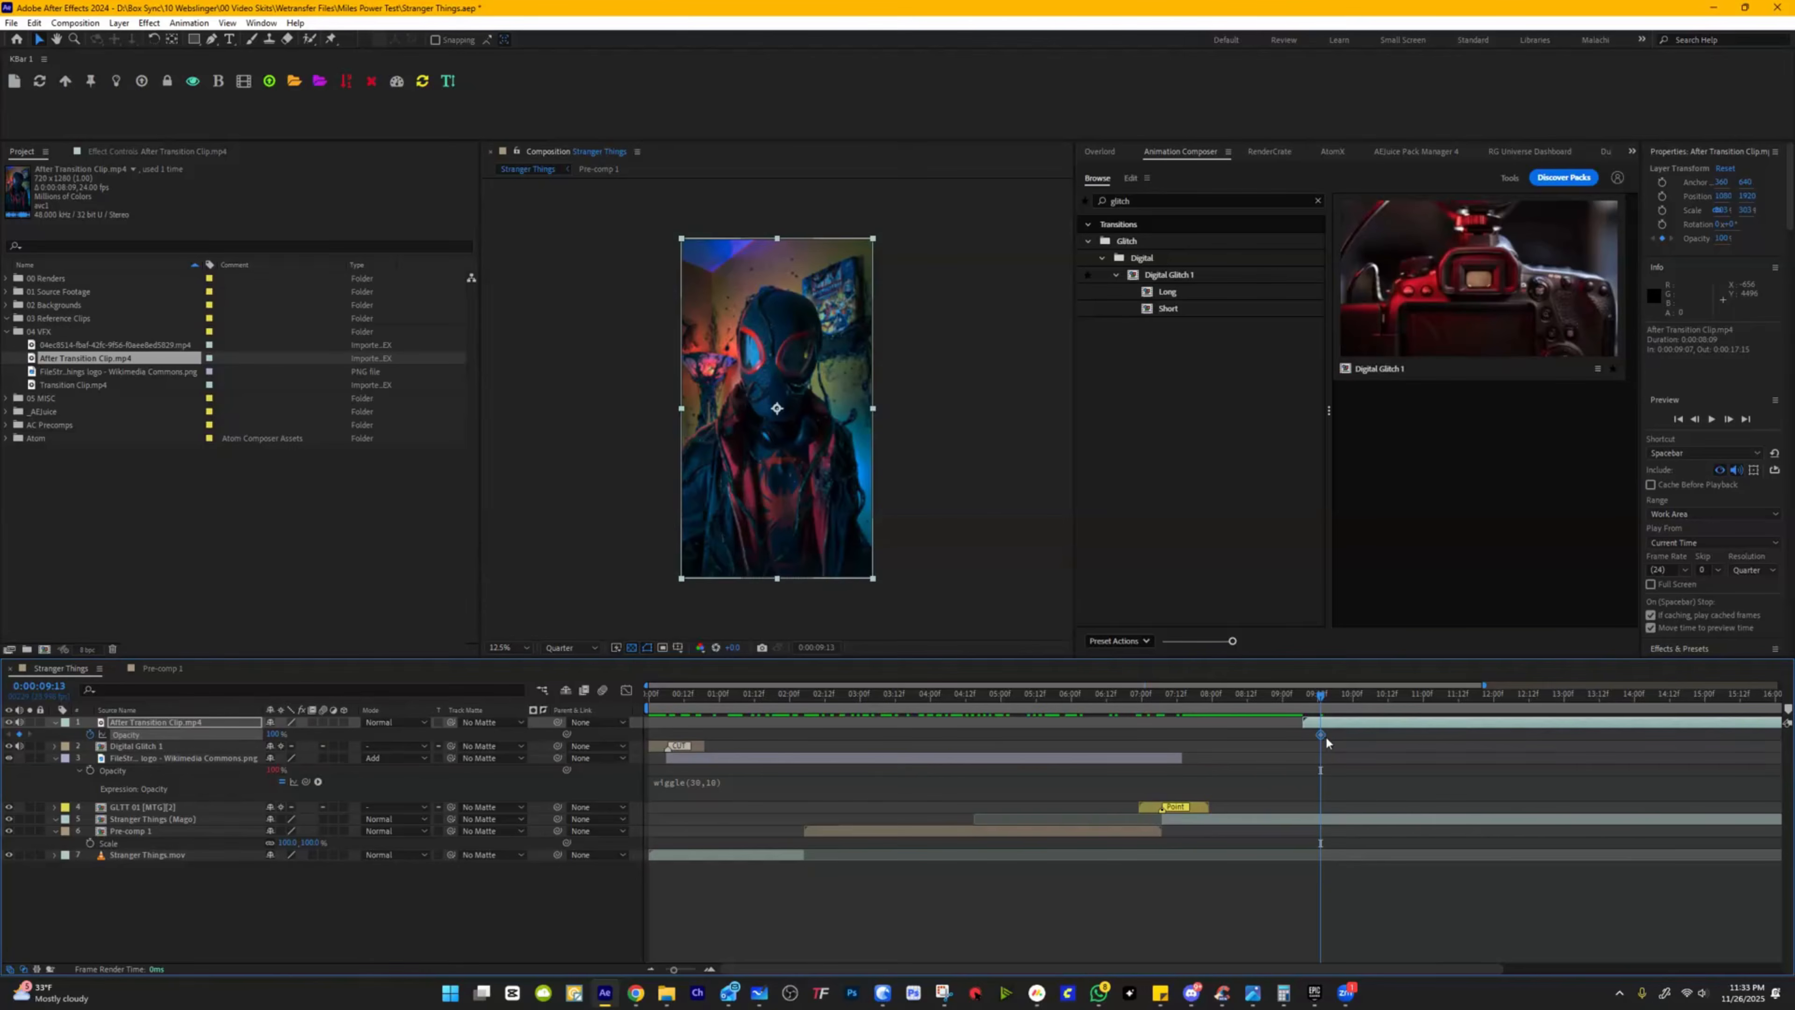
{"action": "right_click", "coordinate": [1321, 736]}
{"action": "left_click", "coordinate": [1390, 888]}
{"action": "left_click", "coordinate": [1333, 700]}
{"action": "left_click", "coordinate": [1329, 700]}
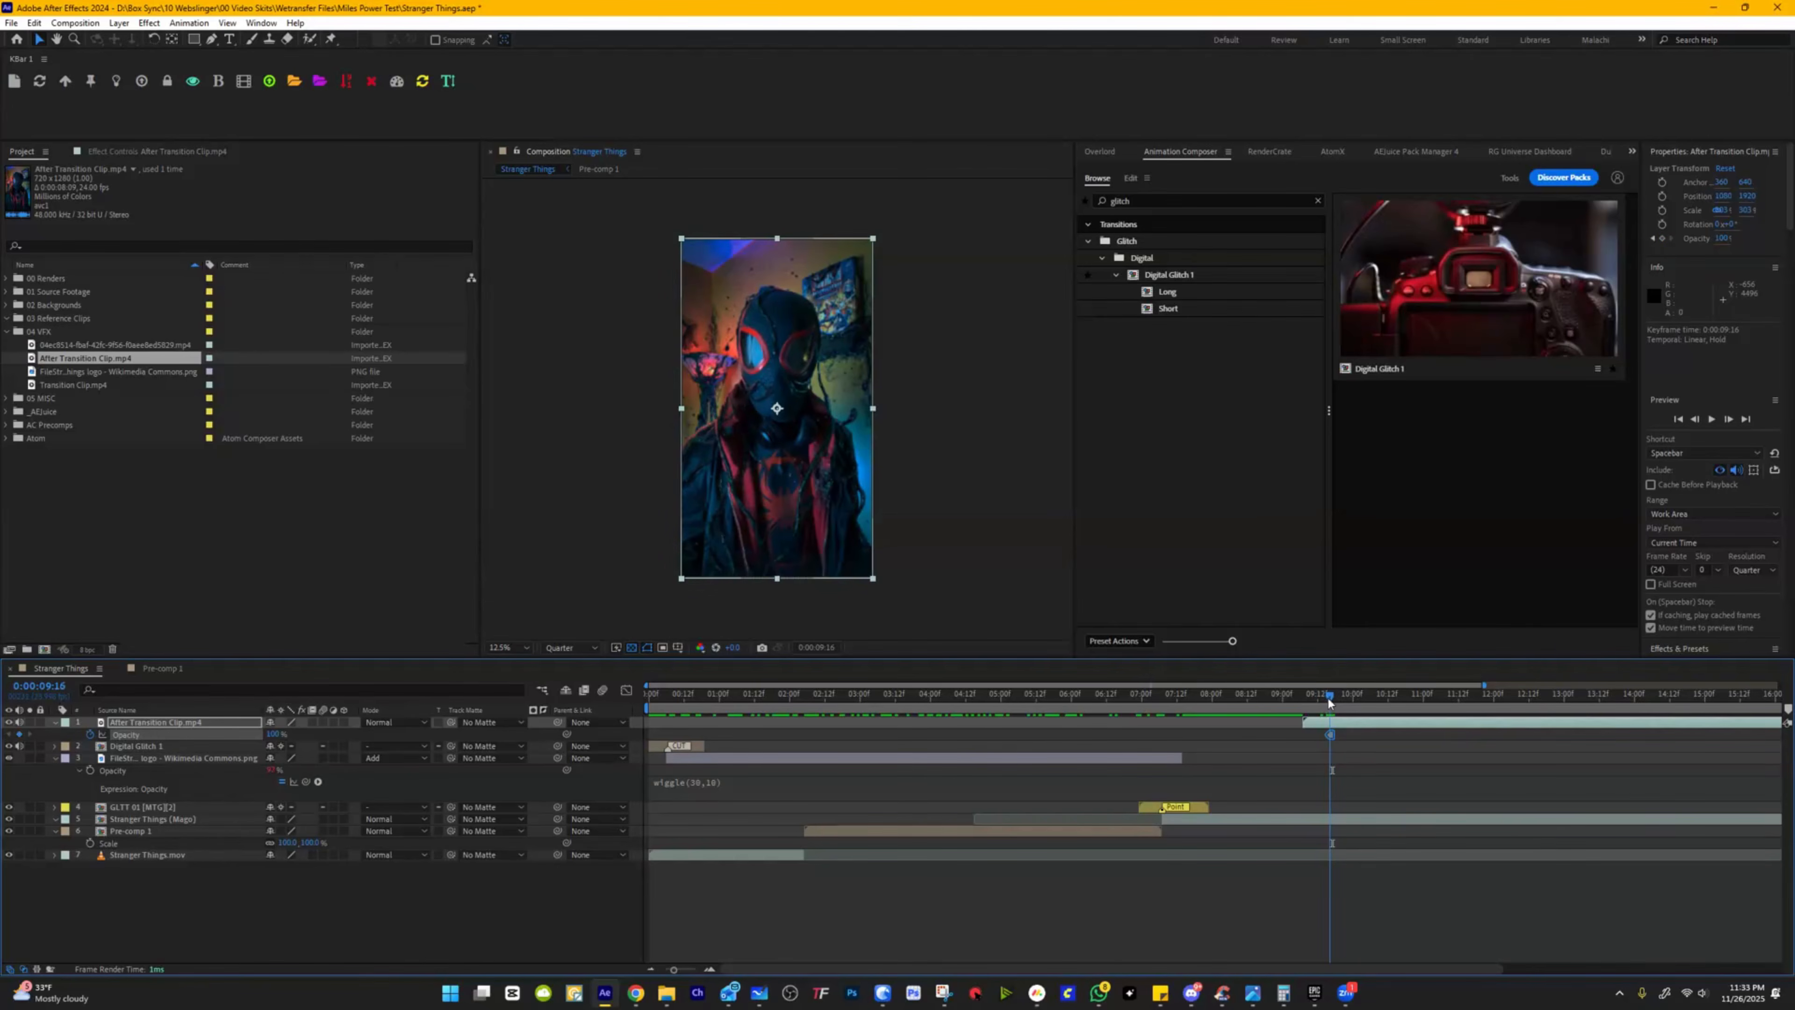
{"action": "left_click_drag", "start_coordinate": [272, 734], "coordinate": [154, 745]}
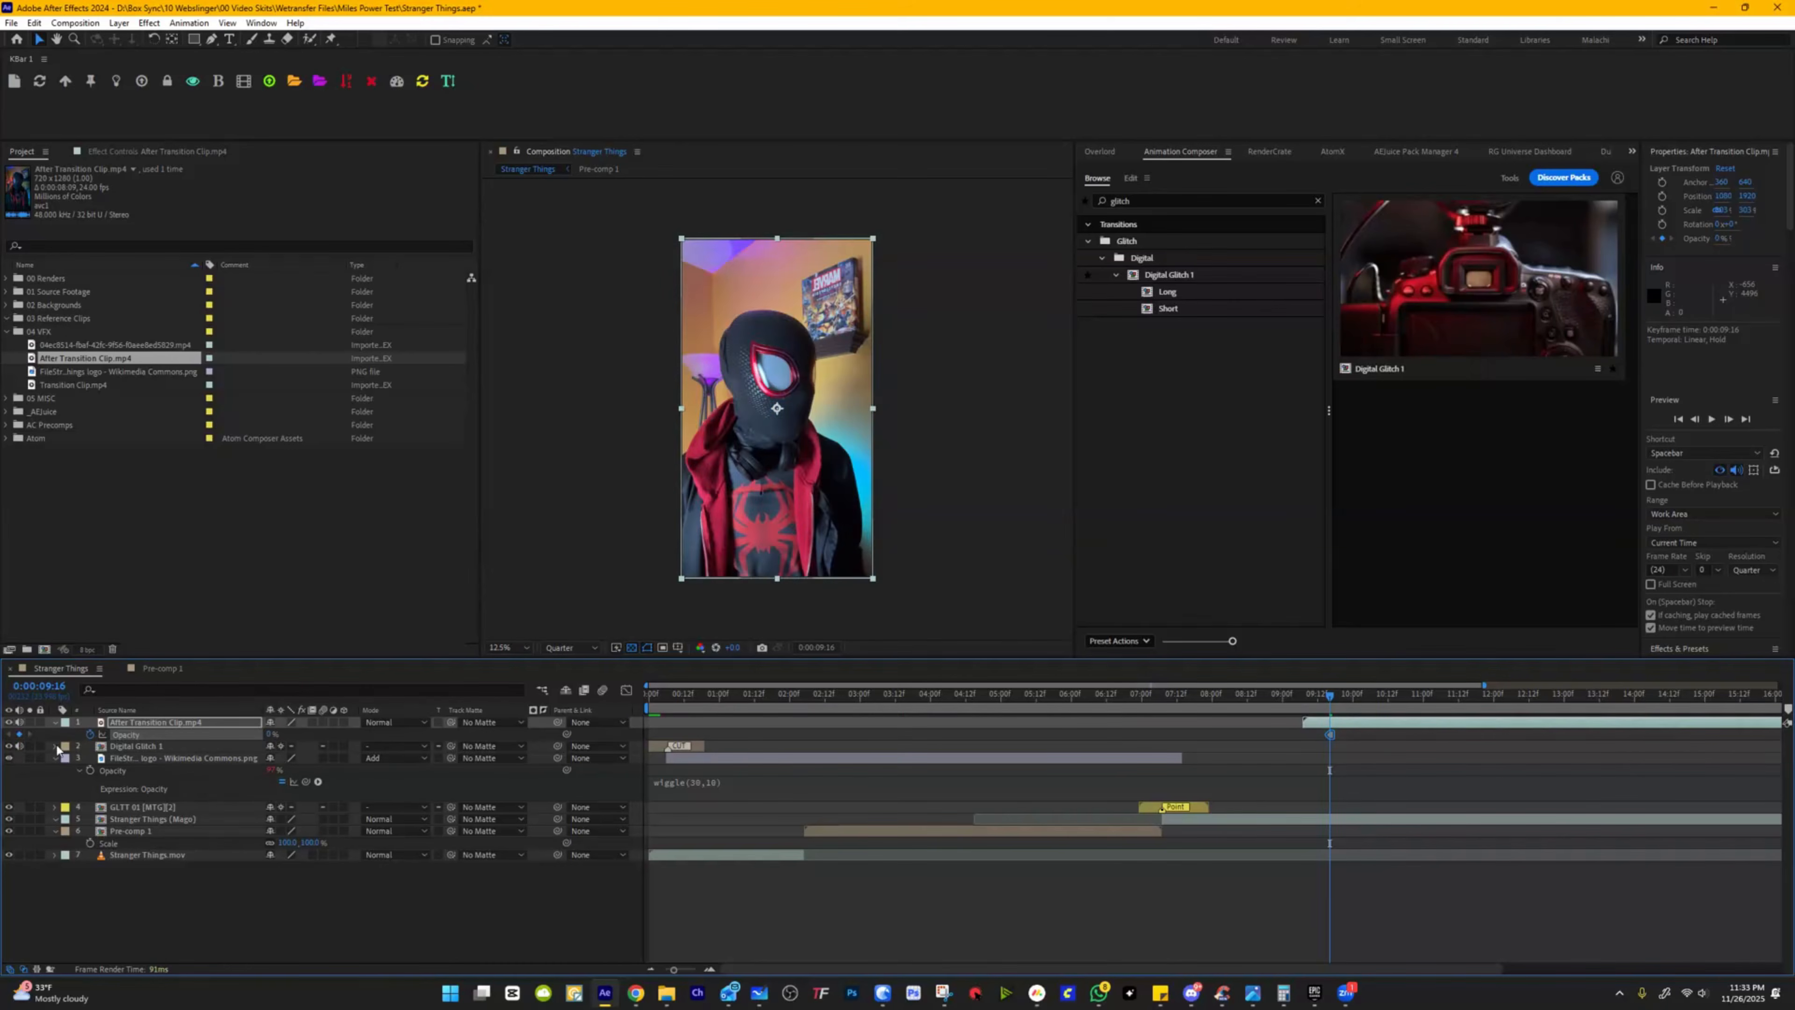
Step: Key the After Transition Clip's opacity at 100% at 0:00:09:18 and 0% at 0:00:09:20, and preview the flash
{"action": "left_click_drag", "start_coordinate": [1334, 700], "coordinate": [1338, 700]}
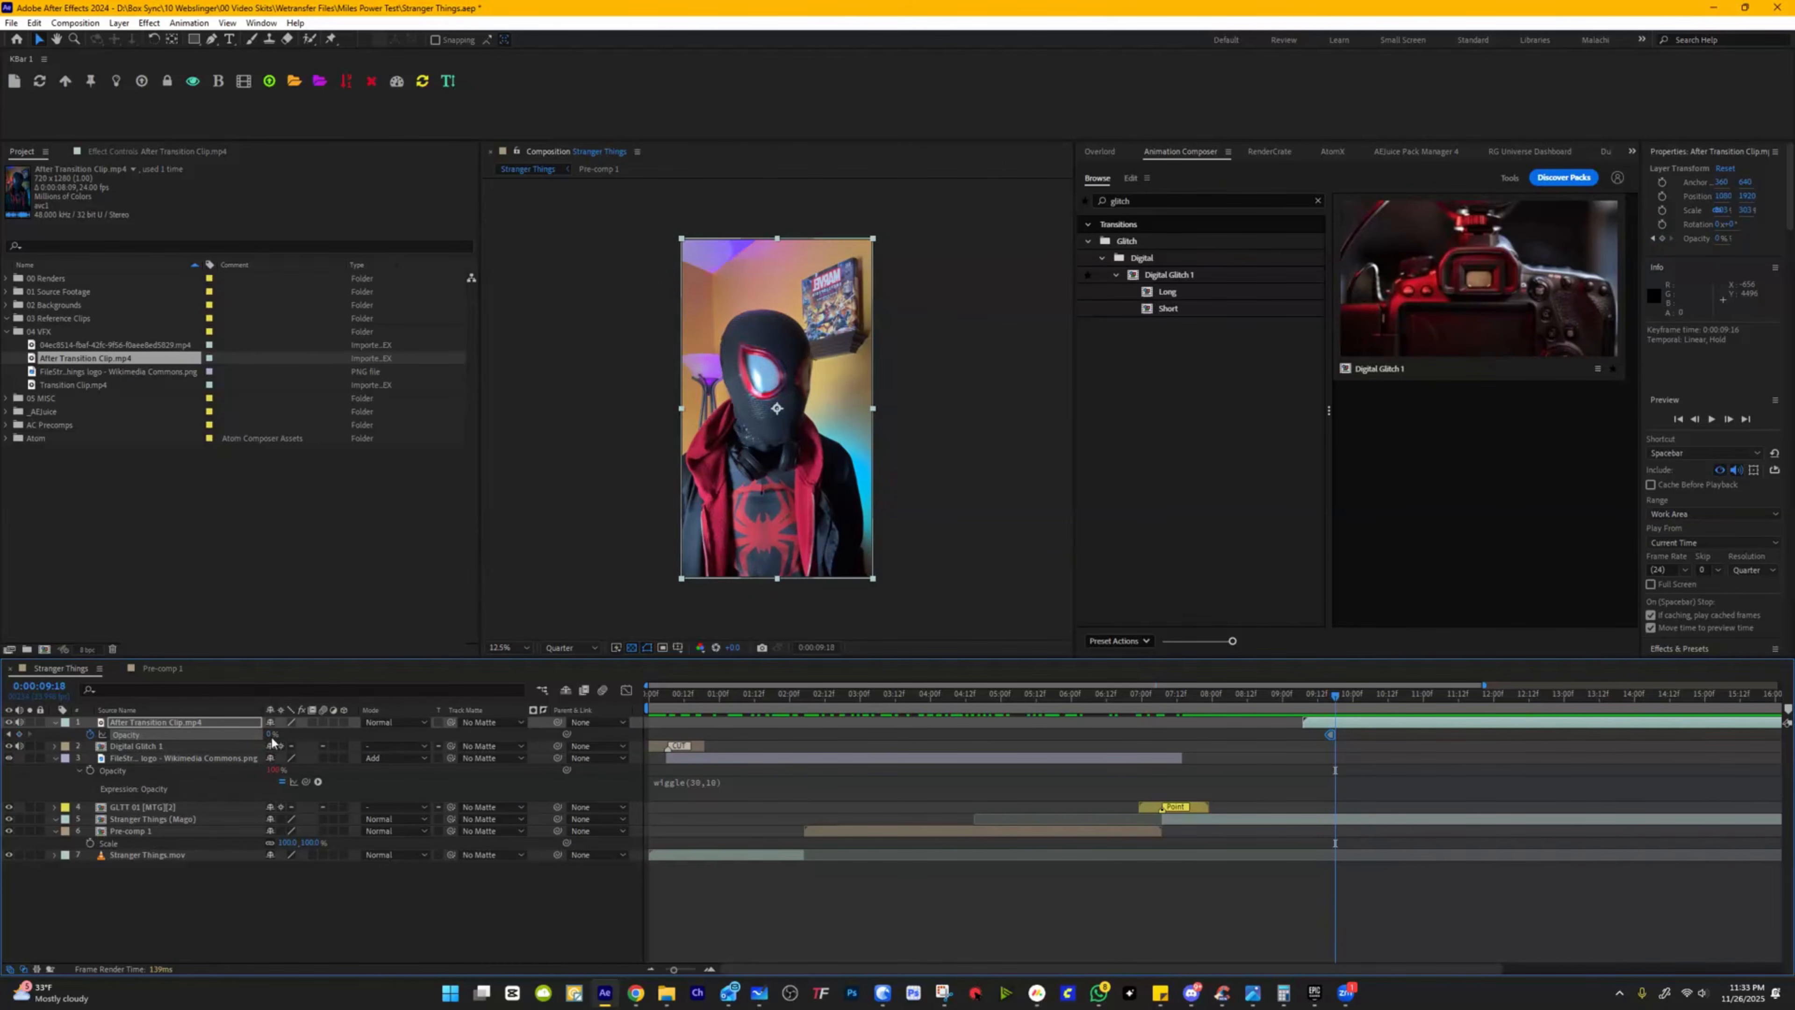
{"action": "left_click_drag", "start_coordinate": [272, 741], "coordinate": [803, 720]}
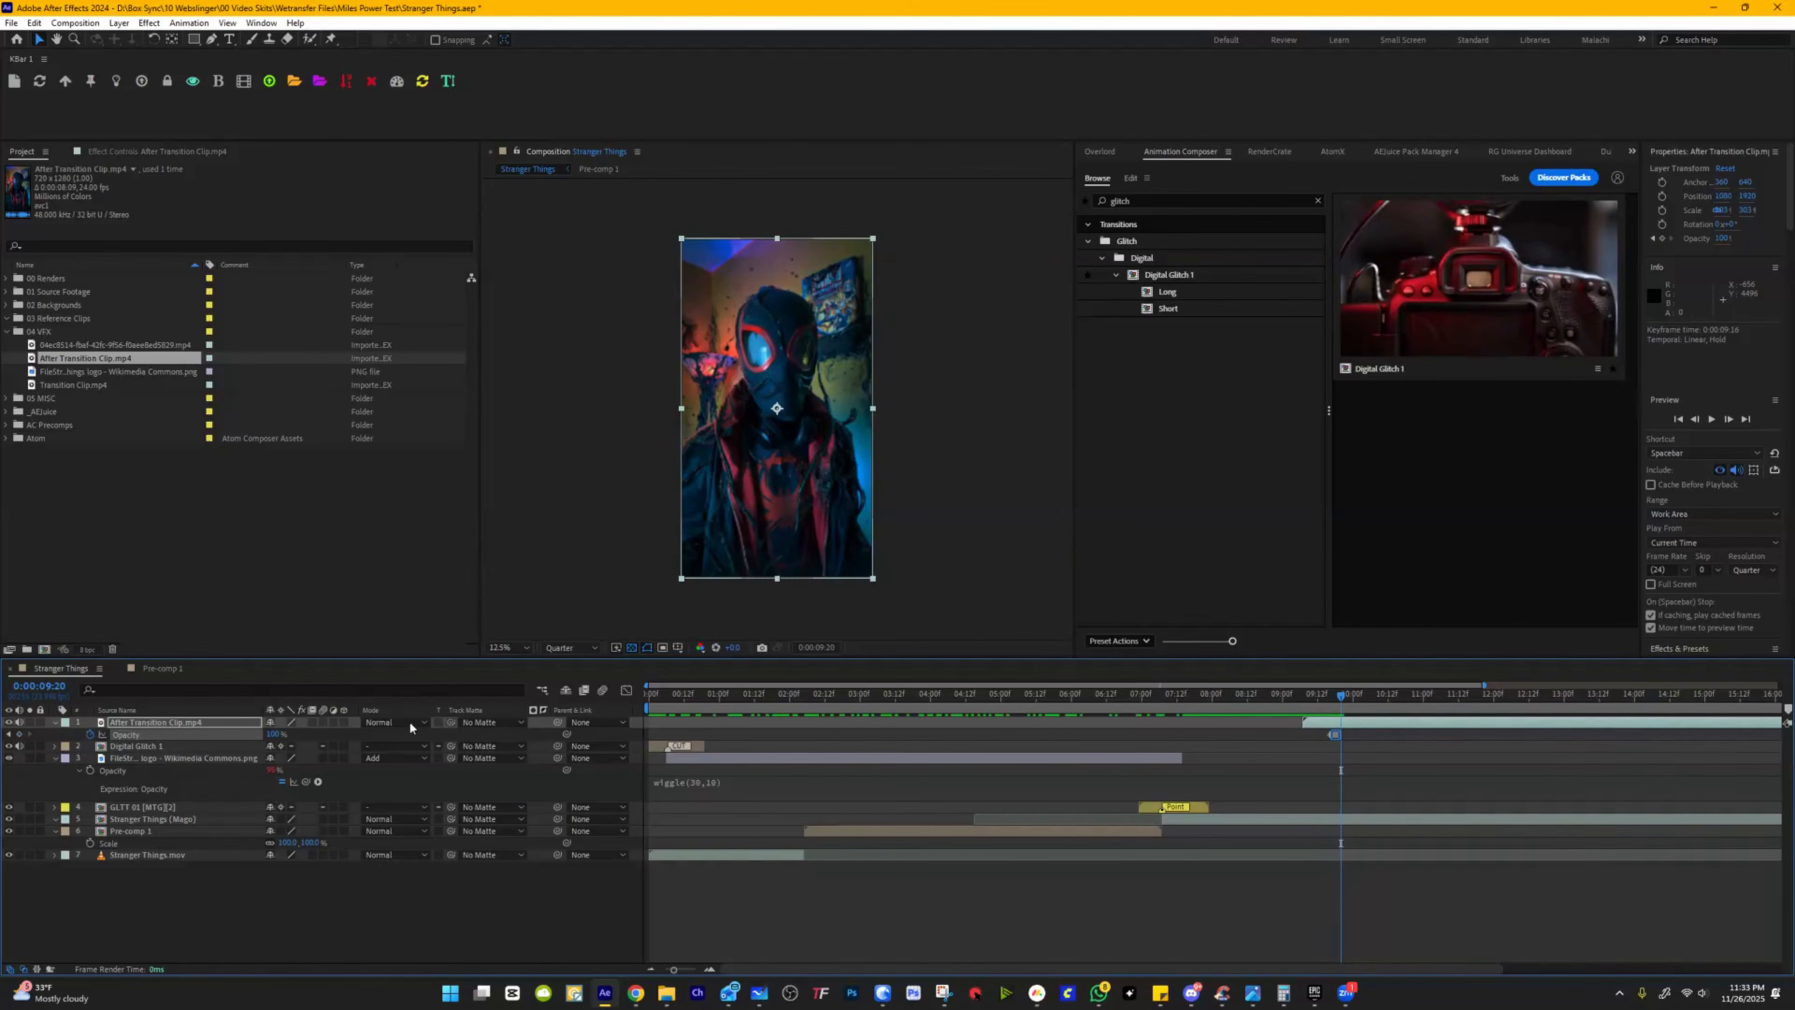
{"action": "left_click_drag", "start_coordinate": [273, 735], "coordinate": [170, 737]}
{"action": "left_click", "coordinate": [1288, 700]}
{"action": "key", "text": "space"}
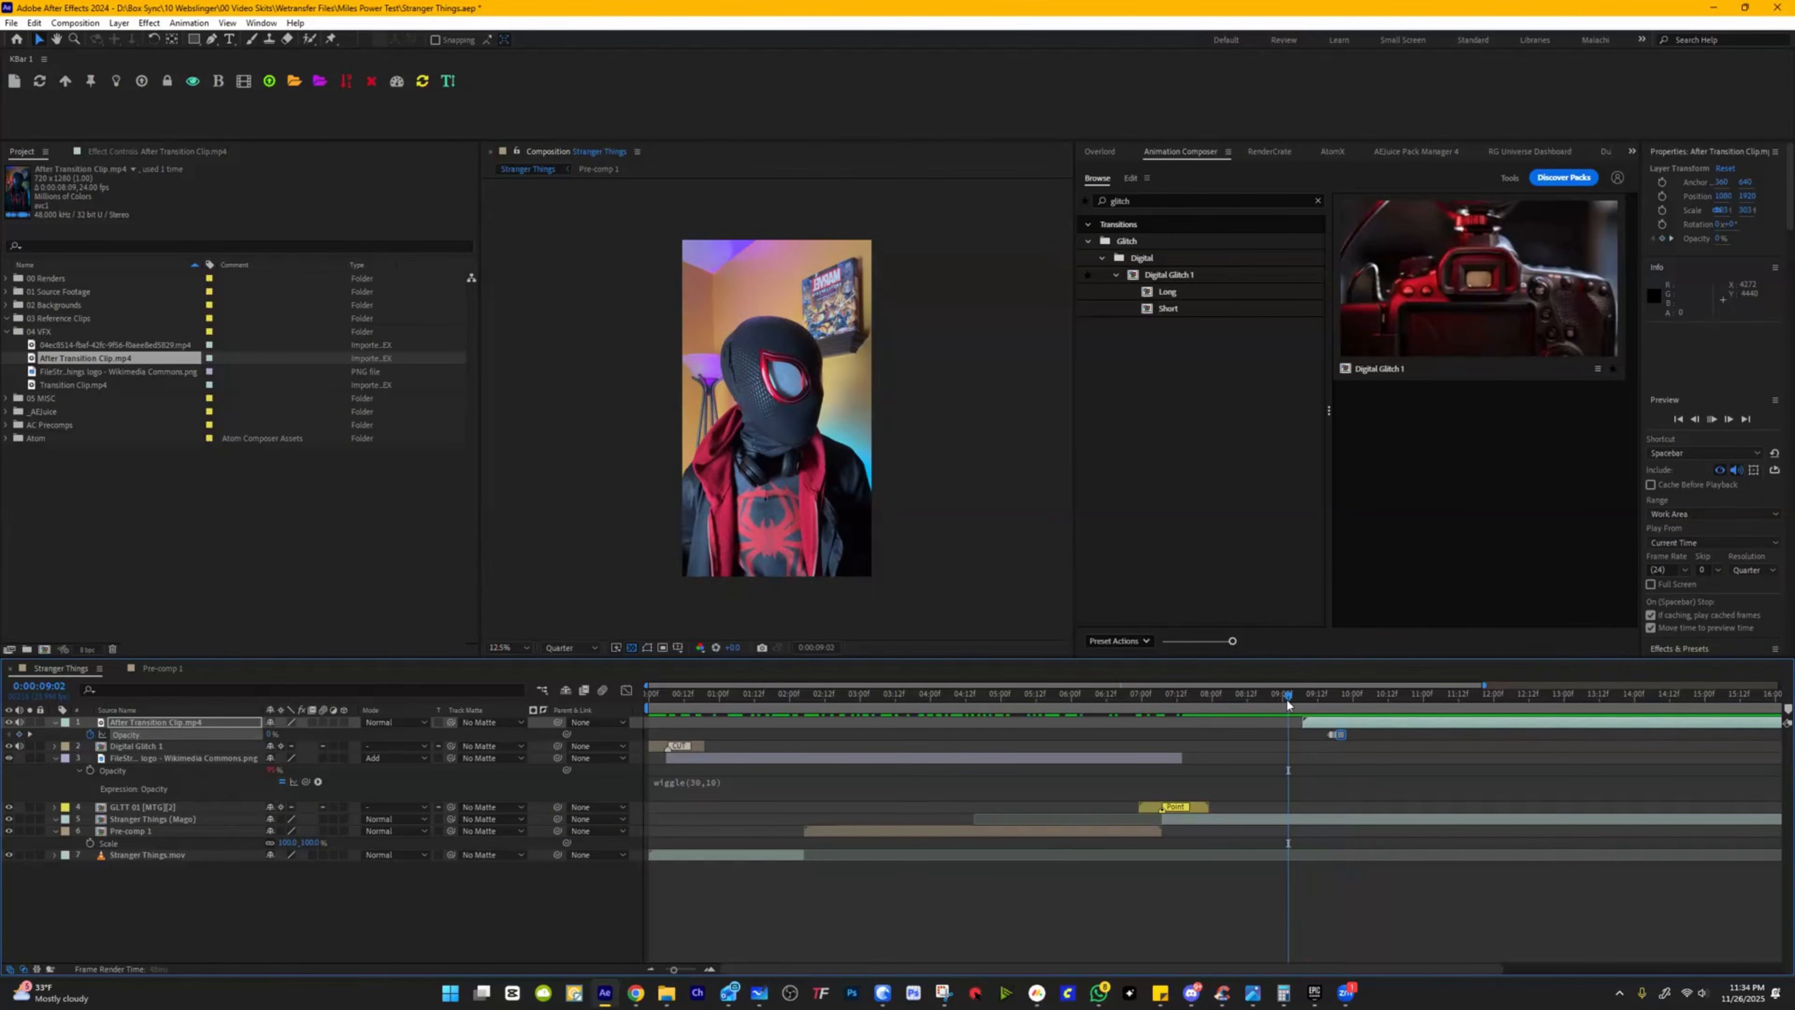
Step: Copy the clip's opacity flash keyframes and paste them near the 12-second mark and again at 0:00:13:02
{"action": "left_click_drag", "start_coordinate": [1360, 741], "coordinate": [1321, 733]}
{"action": "key", "text": "ctrl+c"}
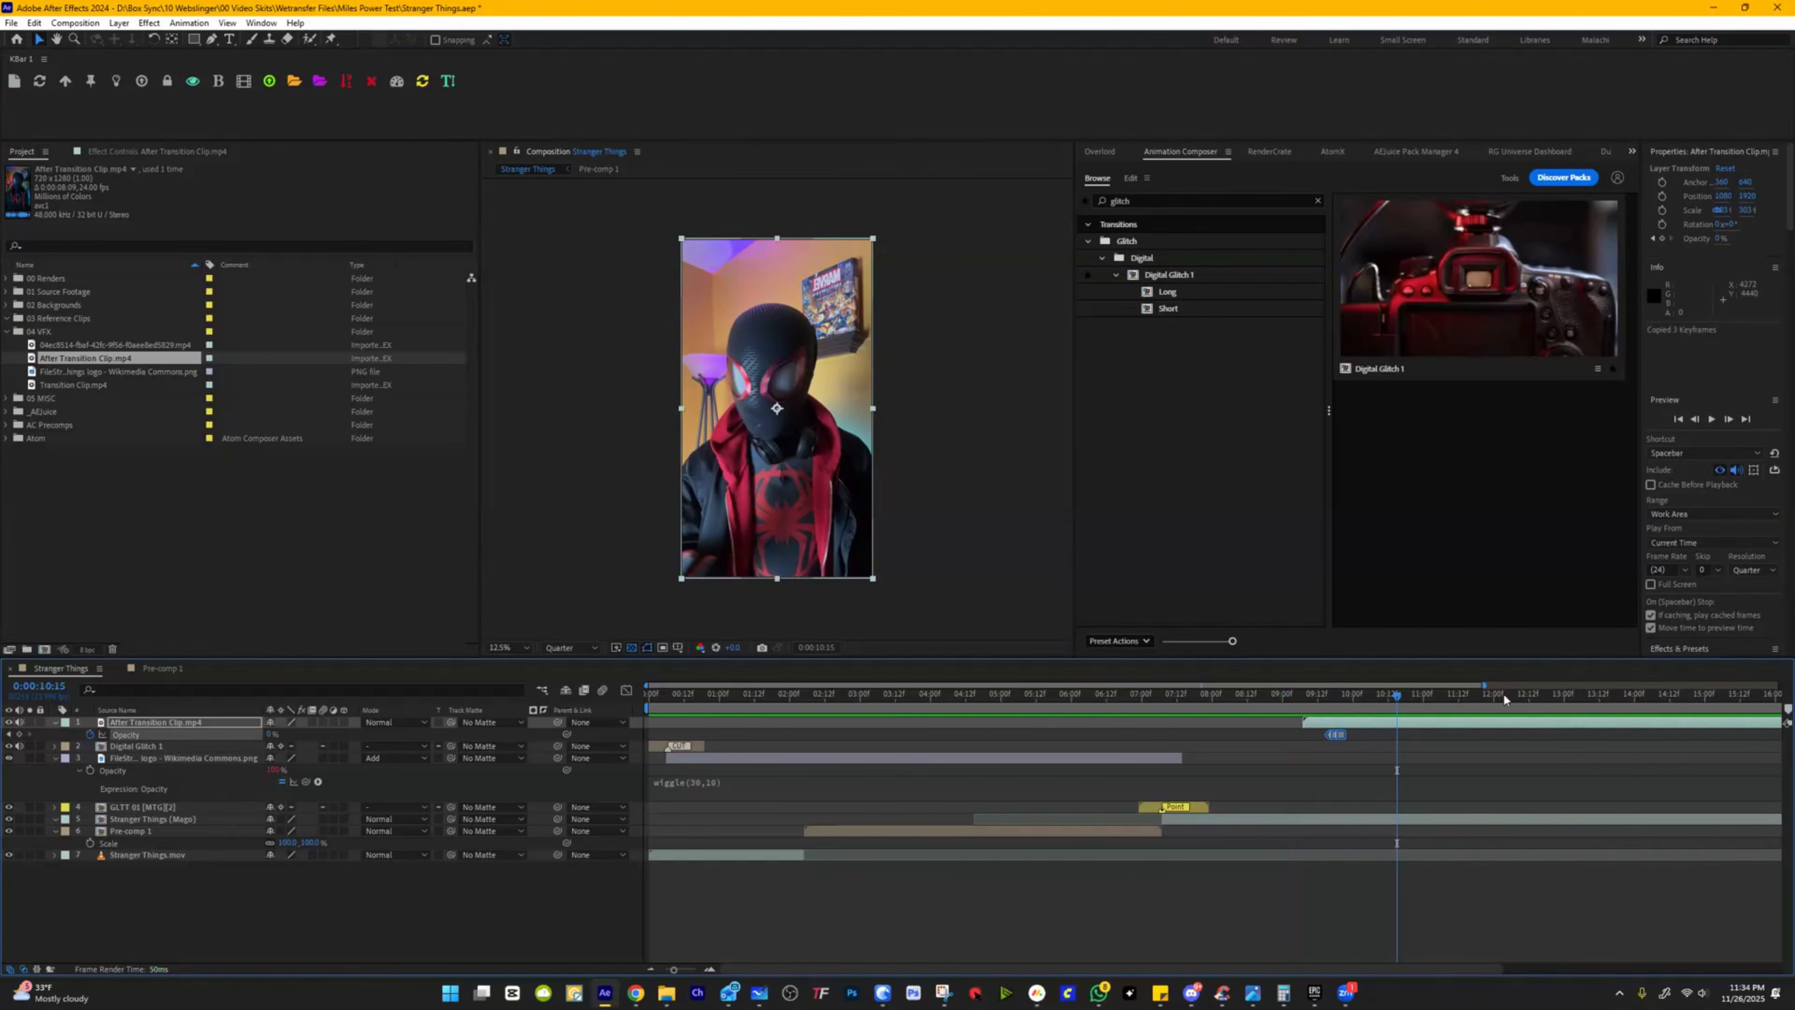
{"action": "left_click", "coordinate": [1488, 697]}
{"action": "key", "text": "ctrl+v"}
{"action": "left_click", "coordinate": [1463, 699]}
{"action": "key", "text": "space"}
{"action": "key", "text": "space"}
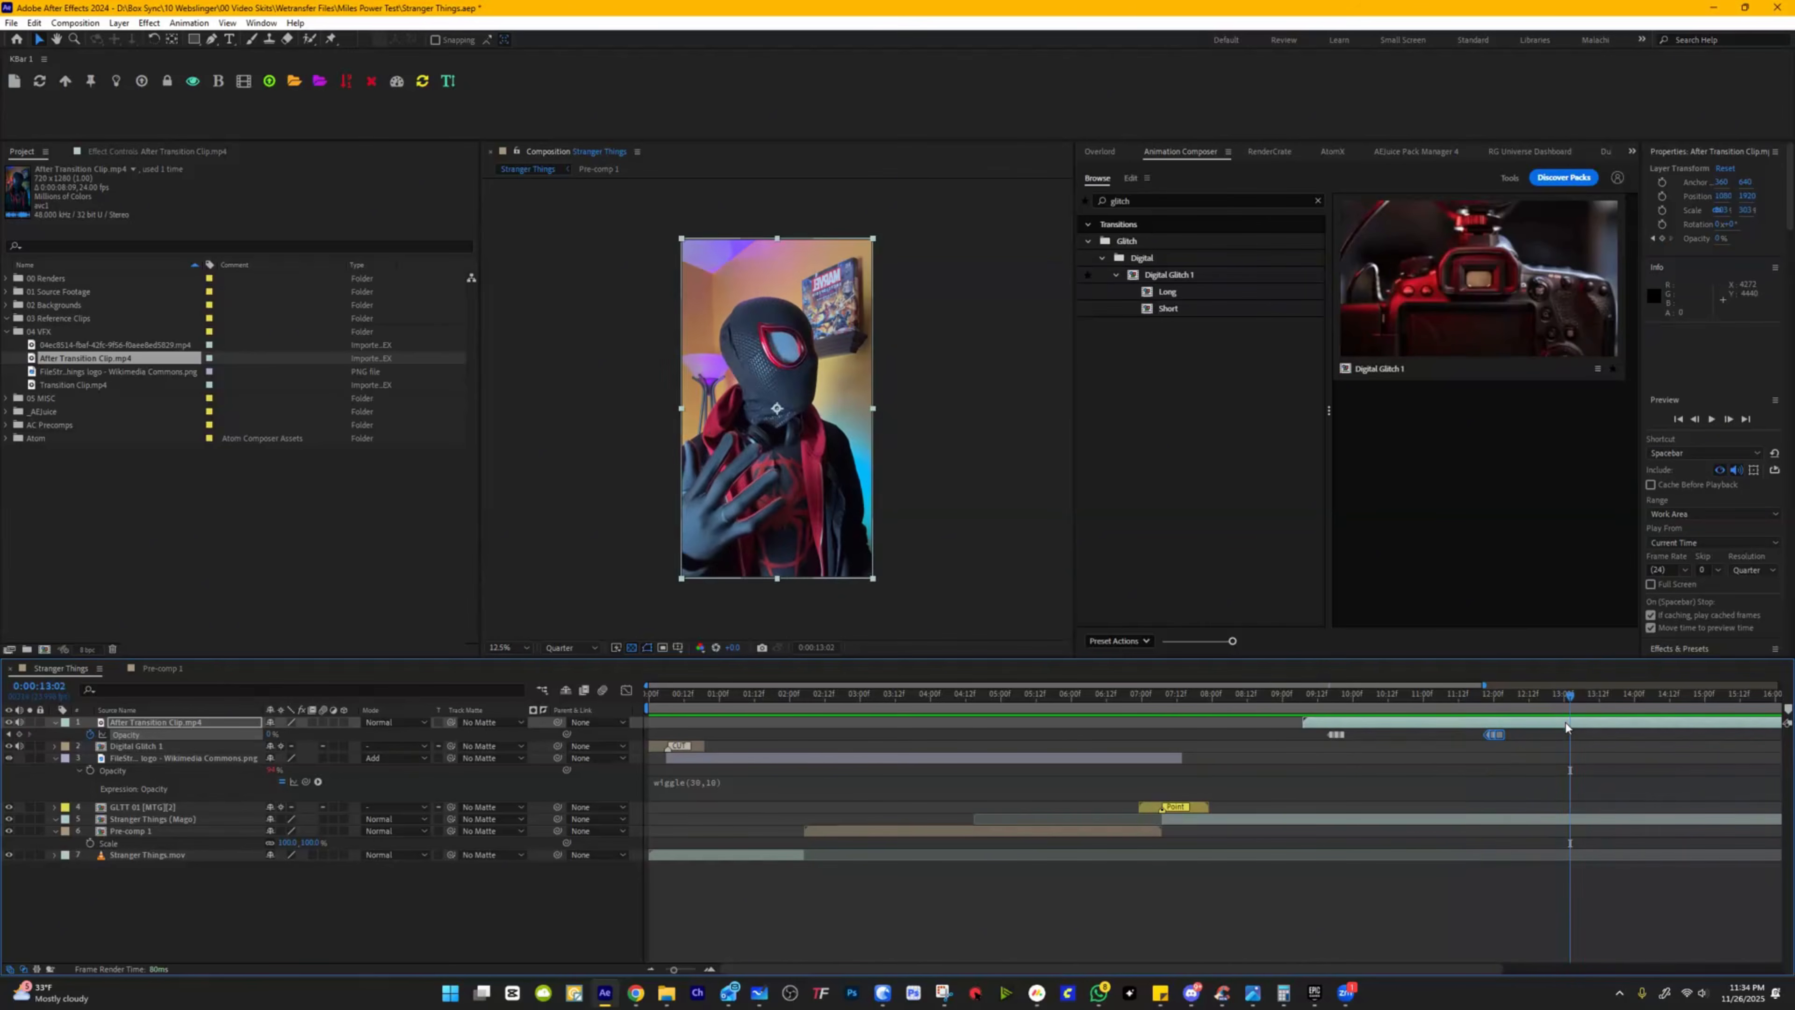
{"action": "key", "text": "space"}
{"action": "key", "text": "space"}
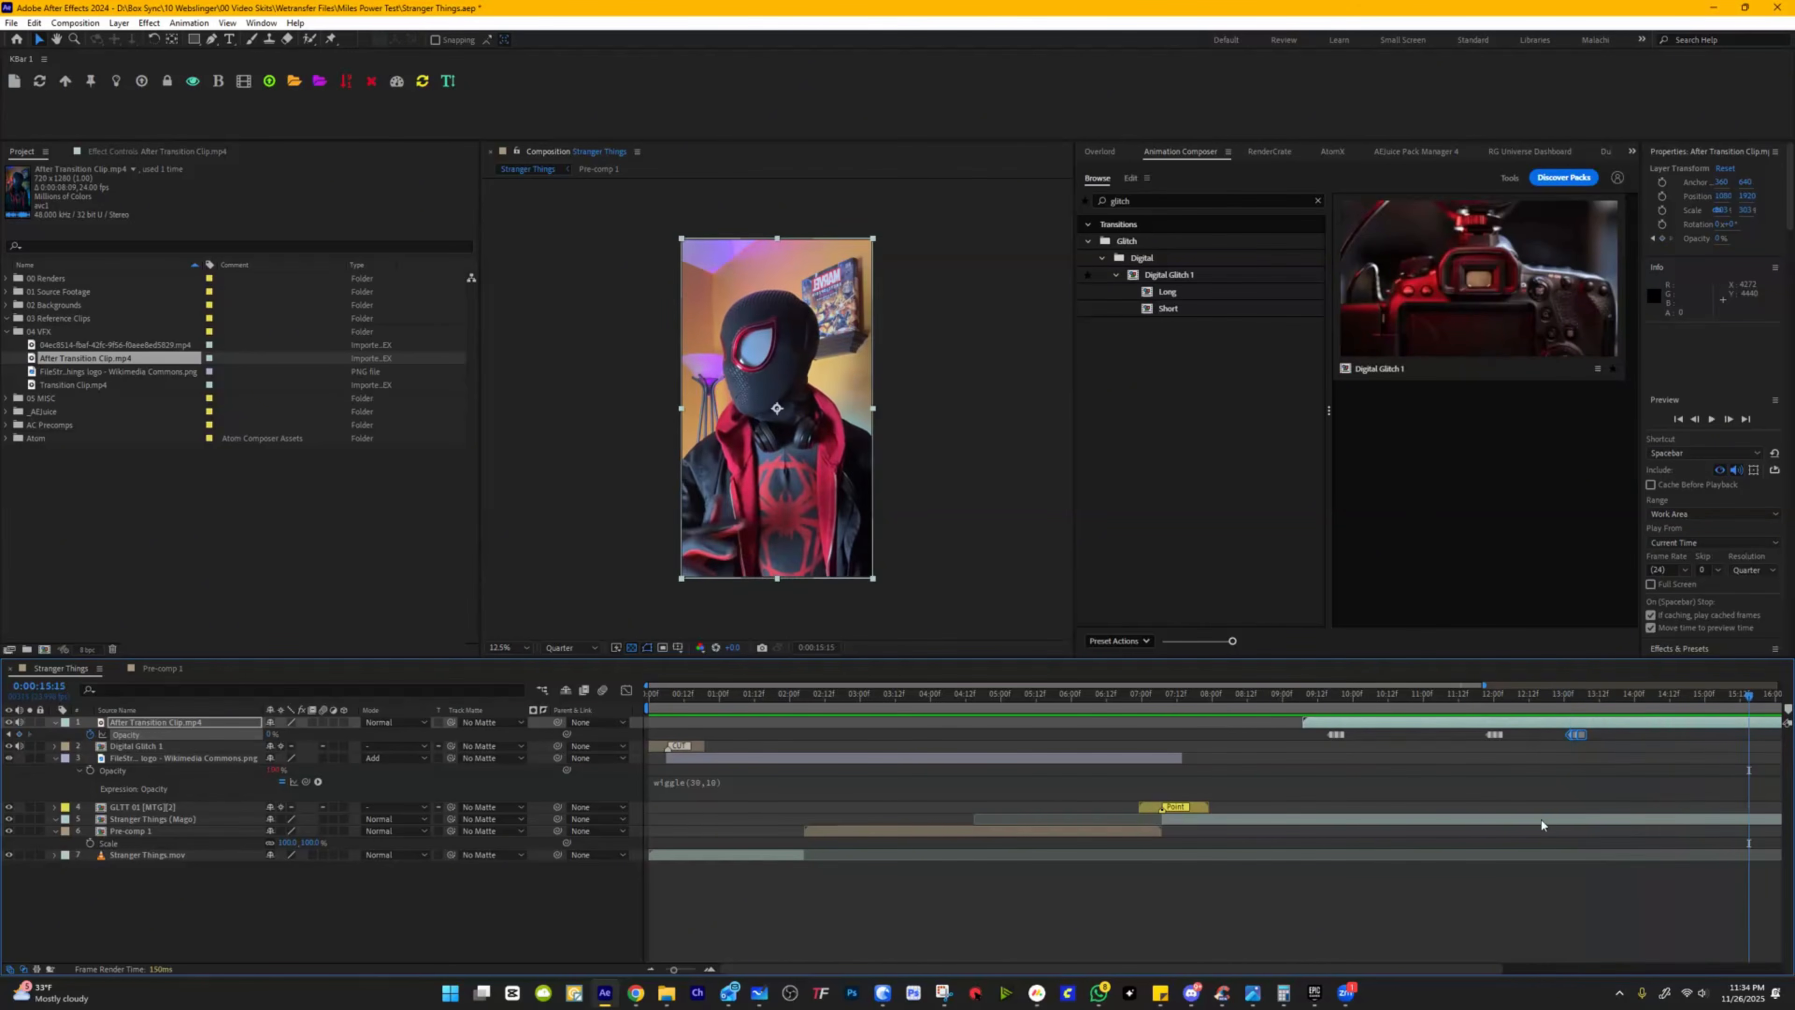
Step: Move the middle set of opacity keyframes to about 11 seconds with wider spacing, end the work area at 0:00:12:11 and preview
{"action": "left_click_drag", "start_coordinate": [1358, 970], "coordinate": [1673, 947]}
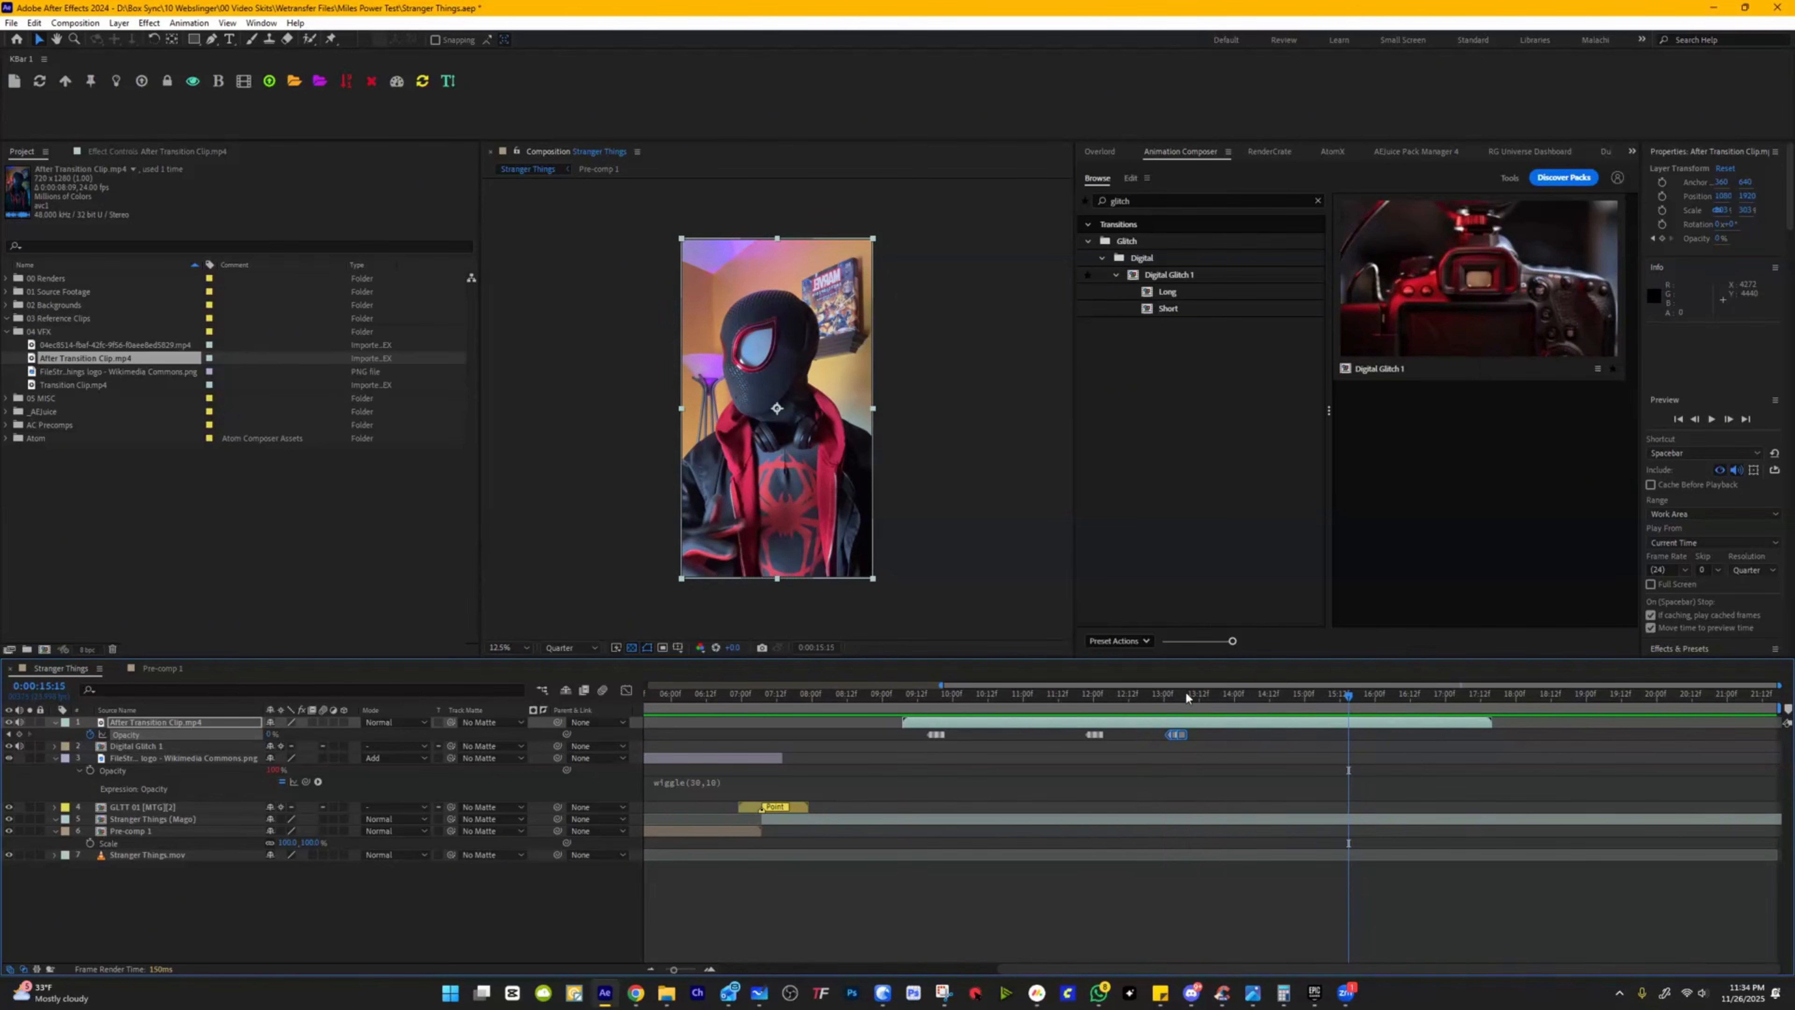
{"action": "left_click_drag", "start_coordinate": [1116, 696], "coordinate": [1039, 735]}
{"action": "left_click", "coordinate": [1096, 735]}
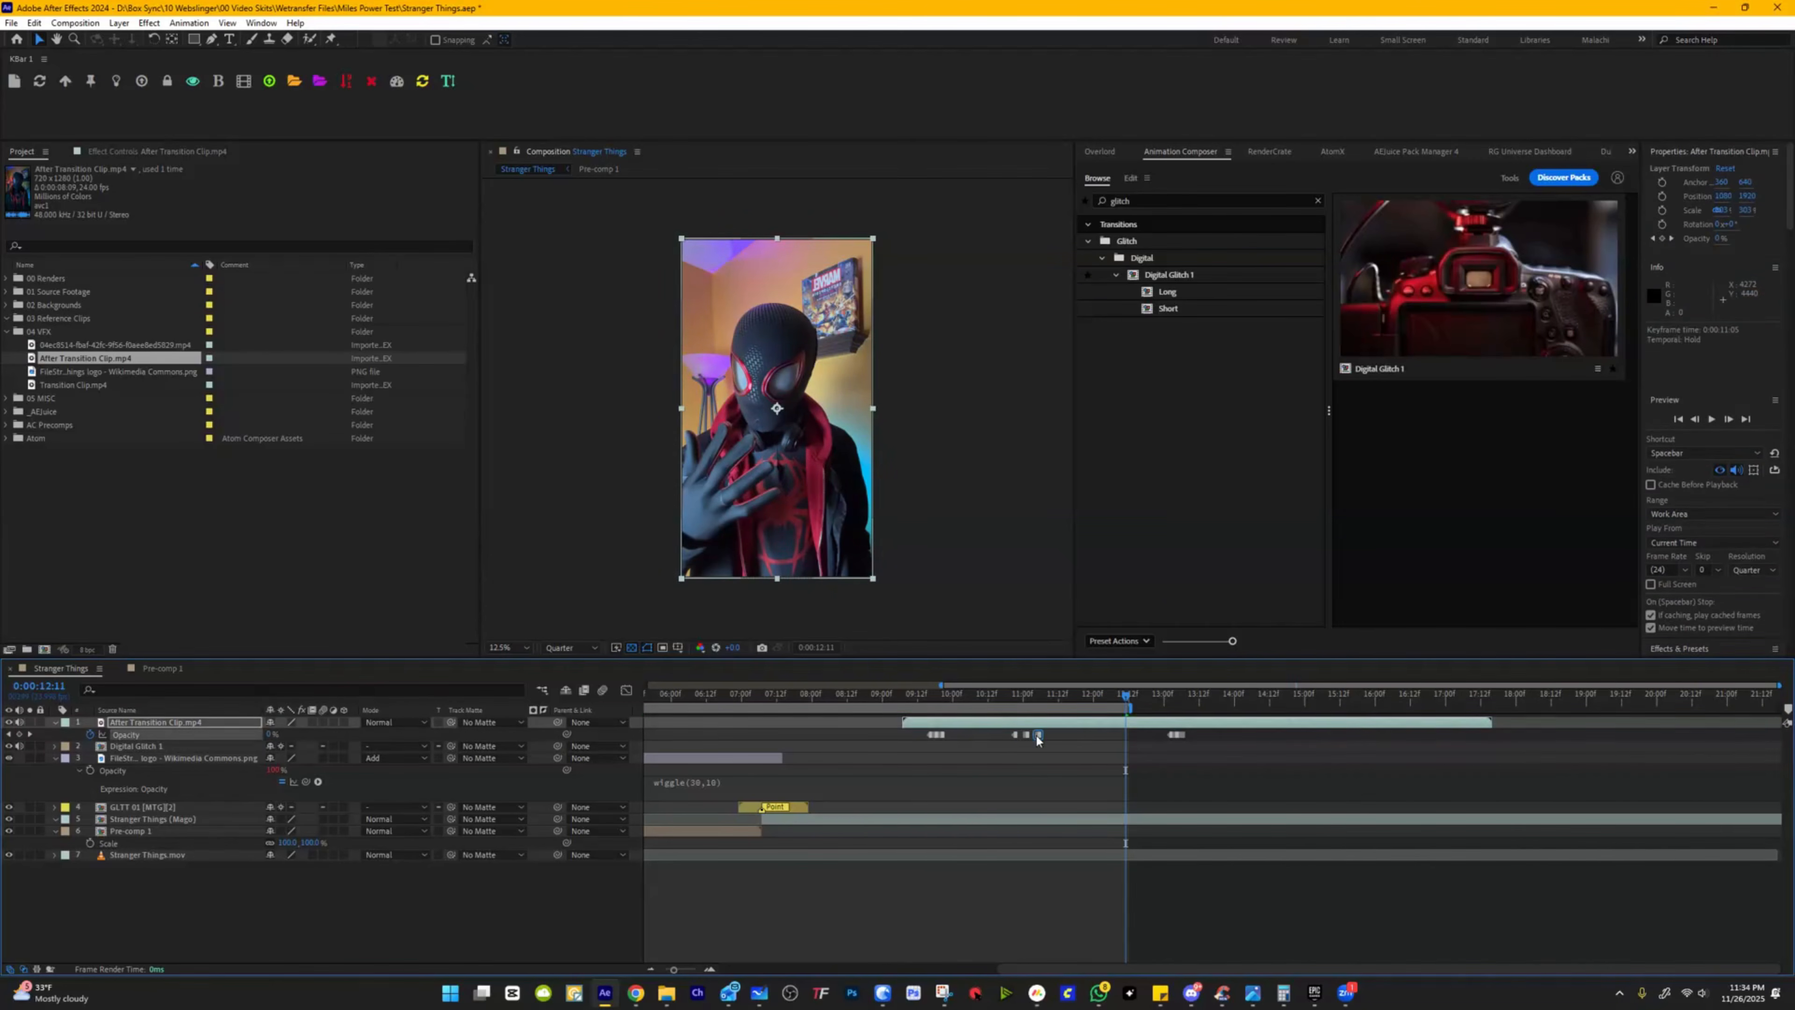
{"action": "left_click", "coordinate": [997, 698]}
{"action": "key", "text": "space"}
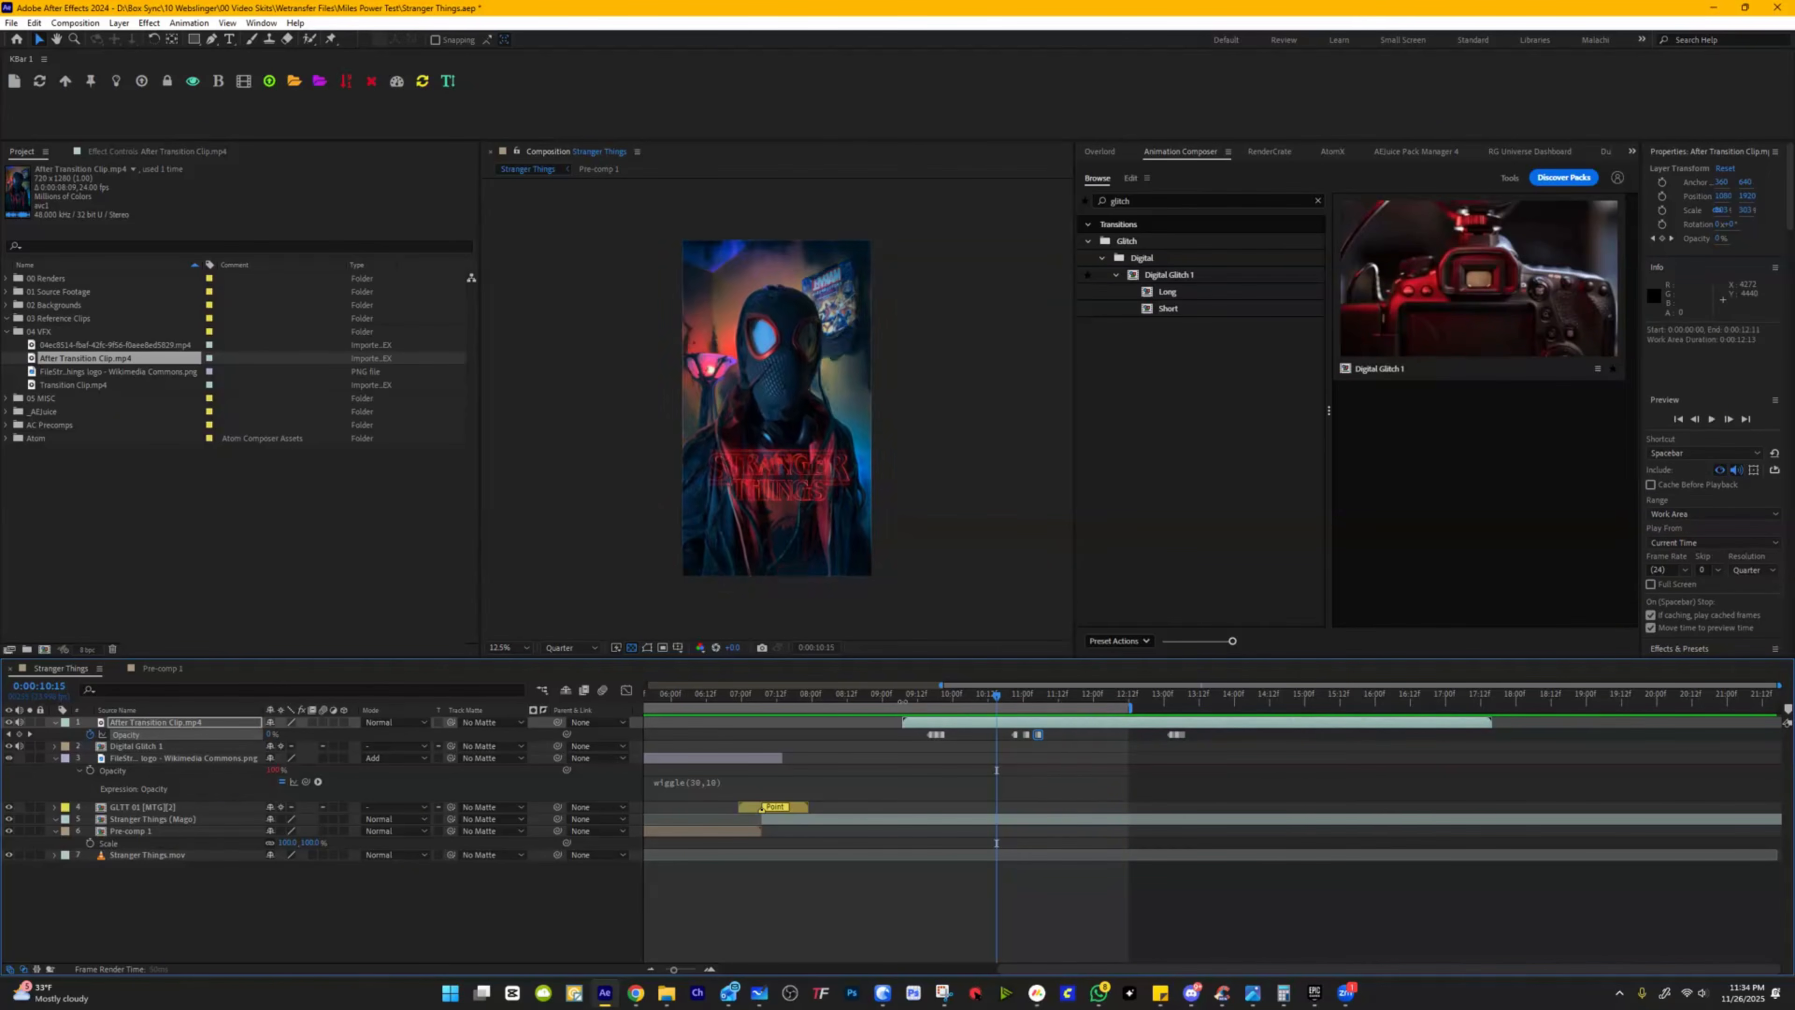
{"action": "left_click", "coordinate": [903, 699]}
{"action": "key", "text": "space"}
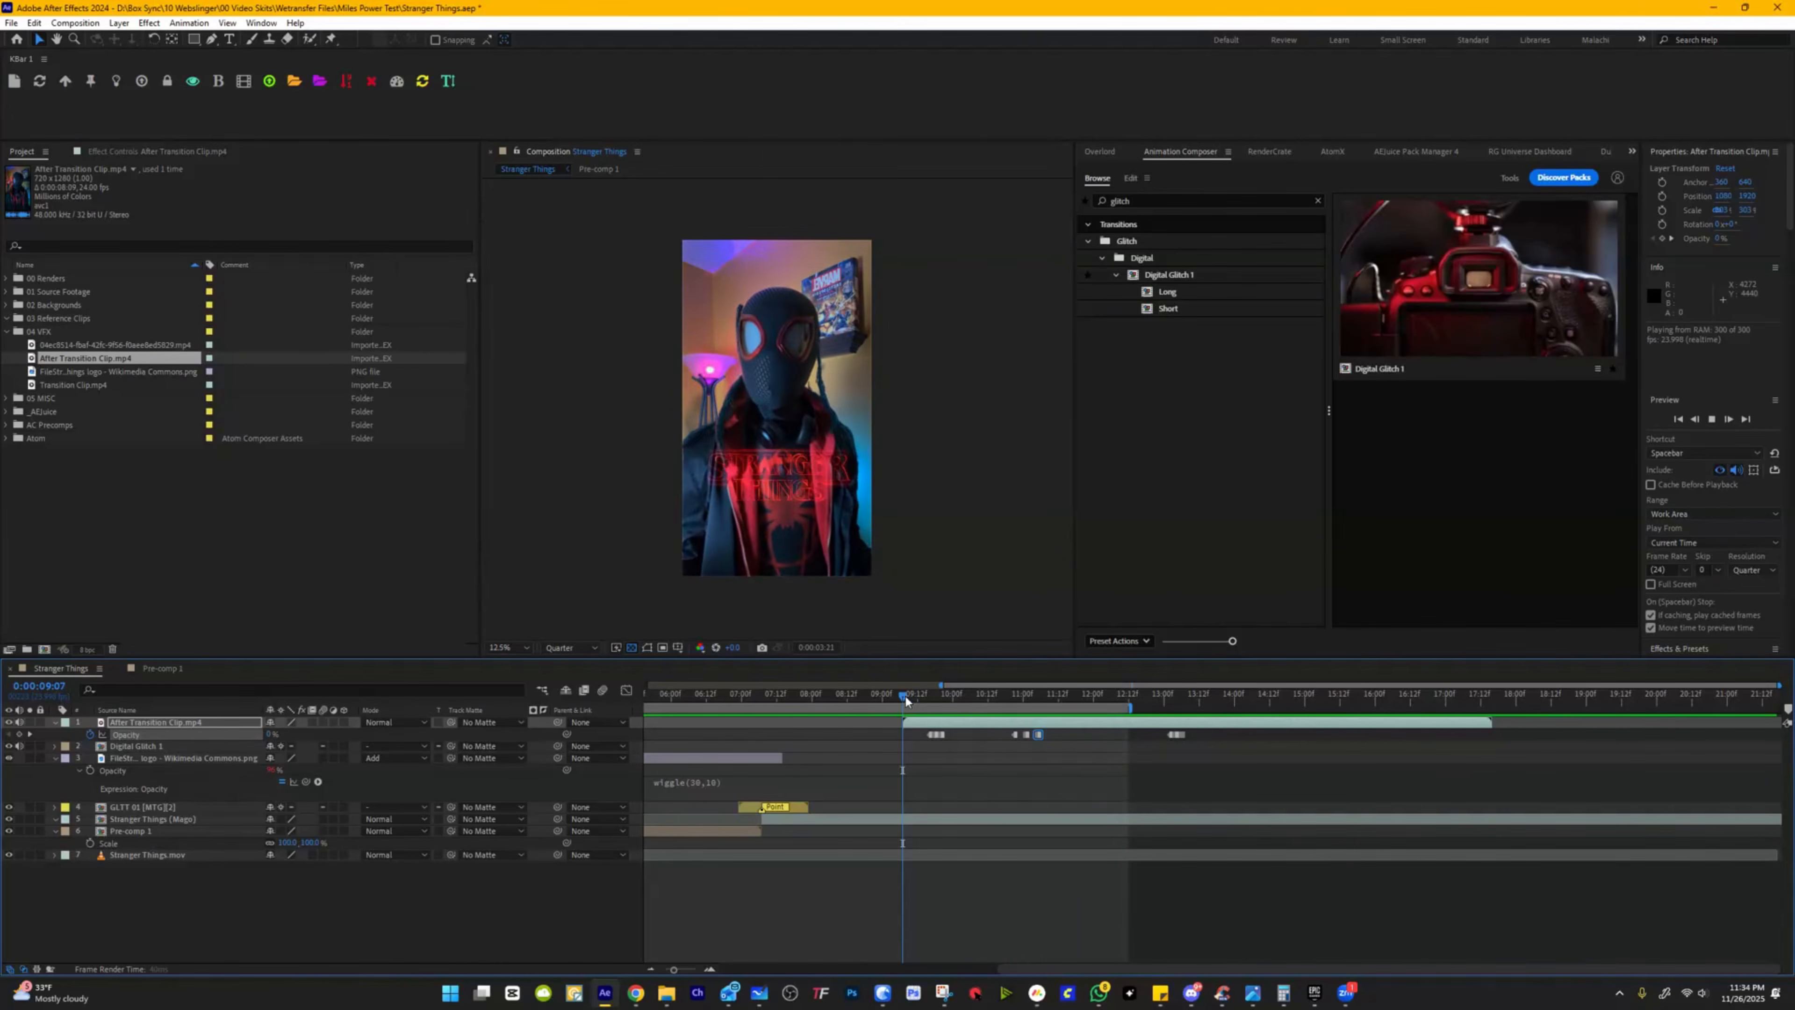
{"action": "key", "text": "space"}
Step: Move the last set of opacity keyframes earlier to about 0:00:12:11 and preview the composition
{"action": "left_click_drag", "start_coordinate": [1046, 751], "coordinate": [1011, 732]}
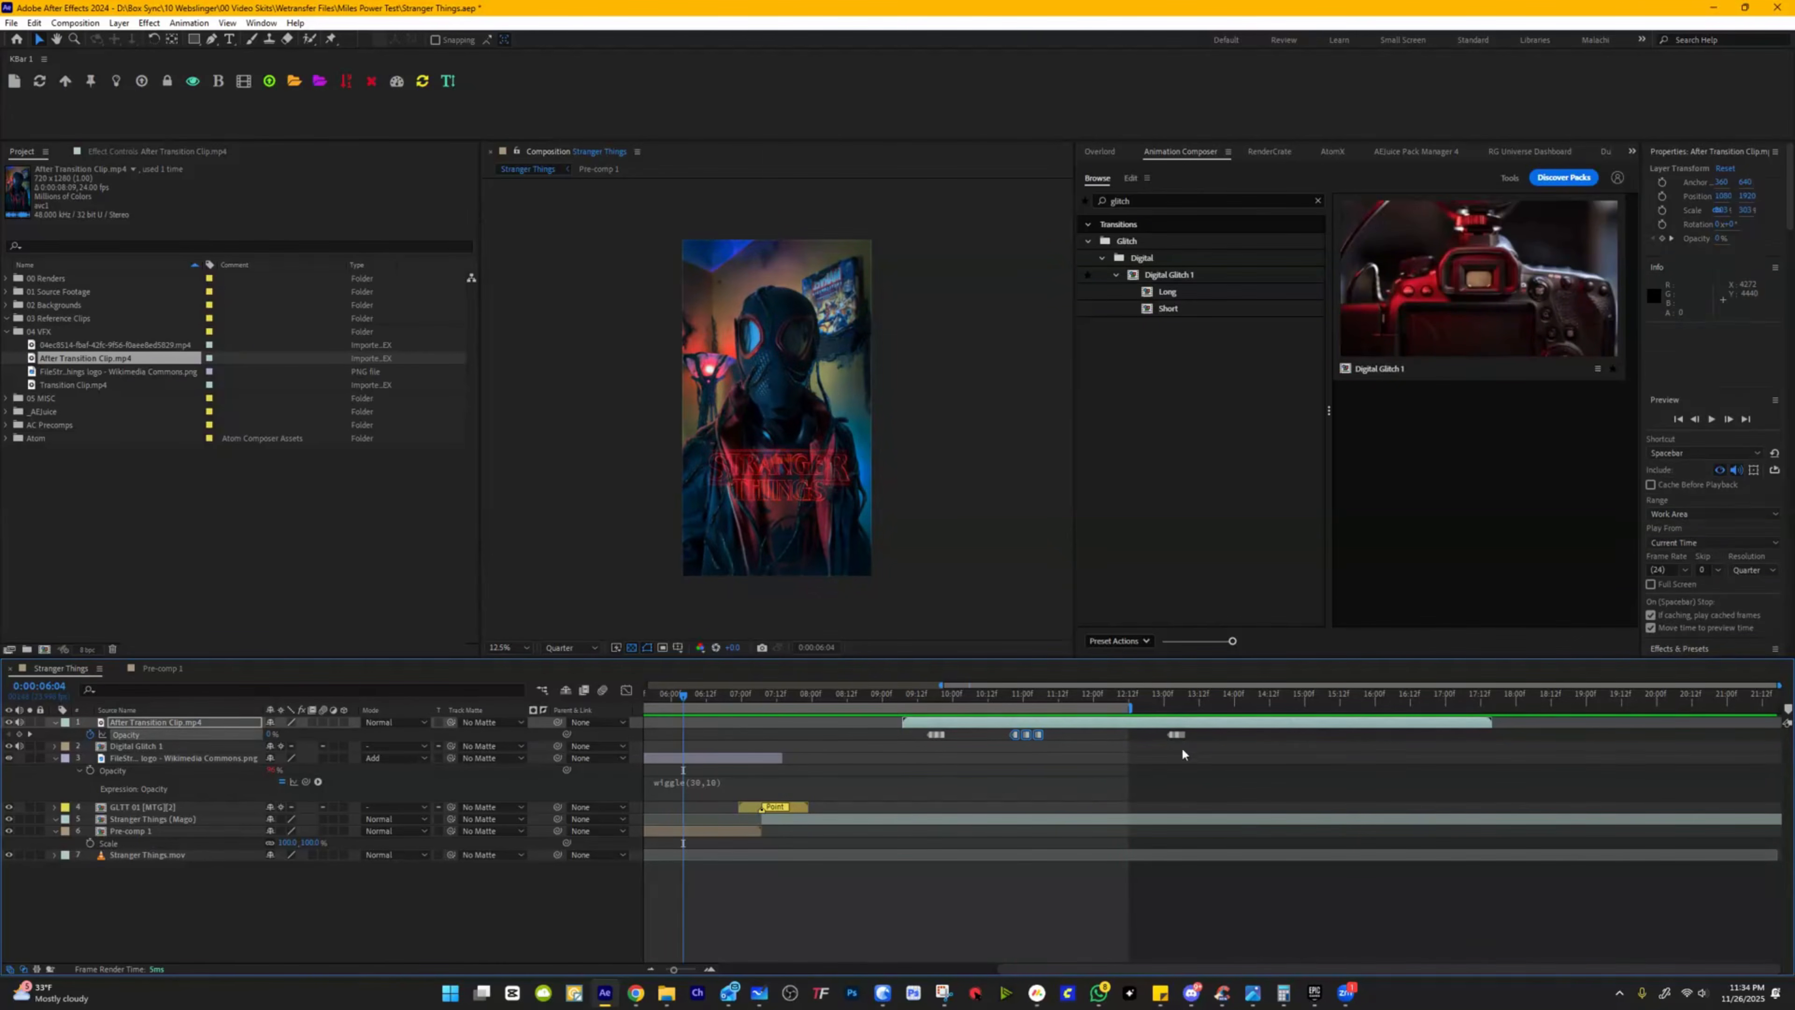
{"action": "left_click_drag", "start_coordinate": [1191, 745], "coordinate": [1163, 732]}
{"action": "left_click_drag", "start_coordinate": [1177, 735], "coordinate": [1130, 744]}
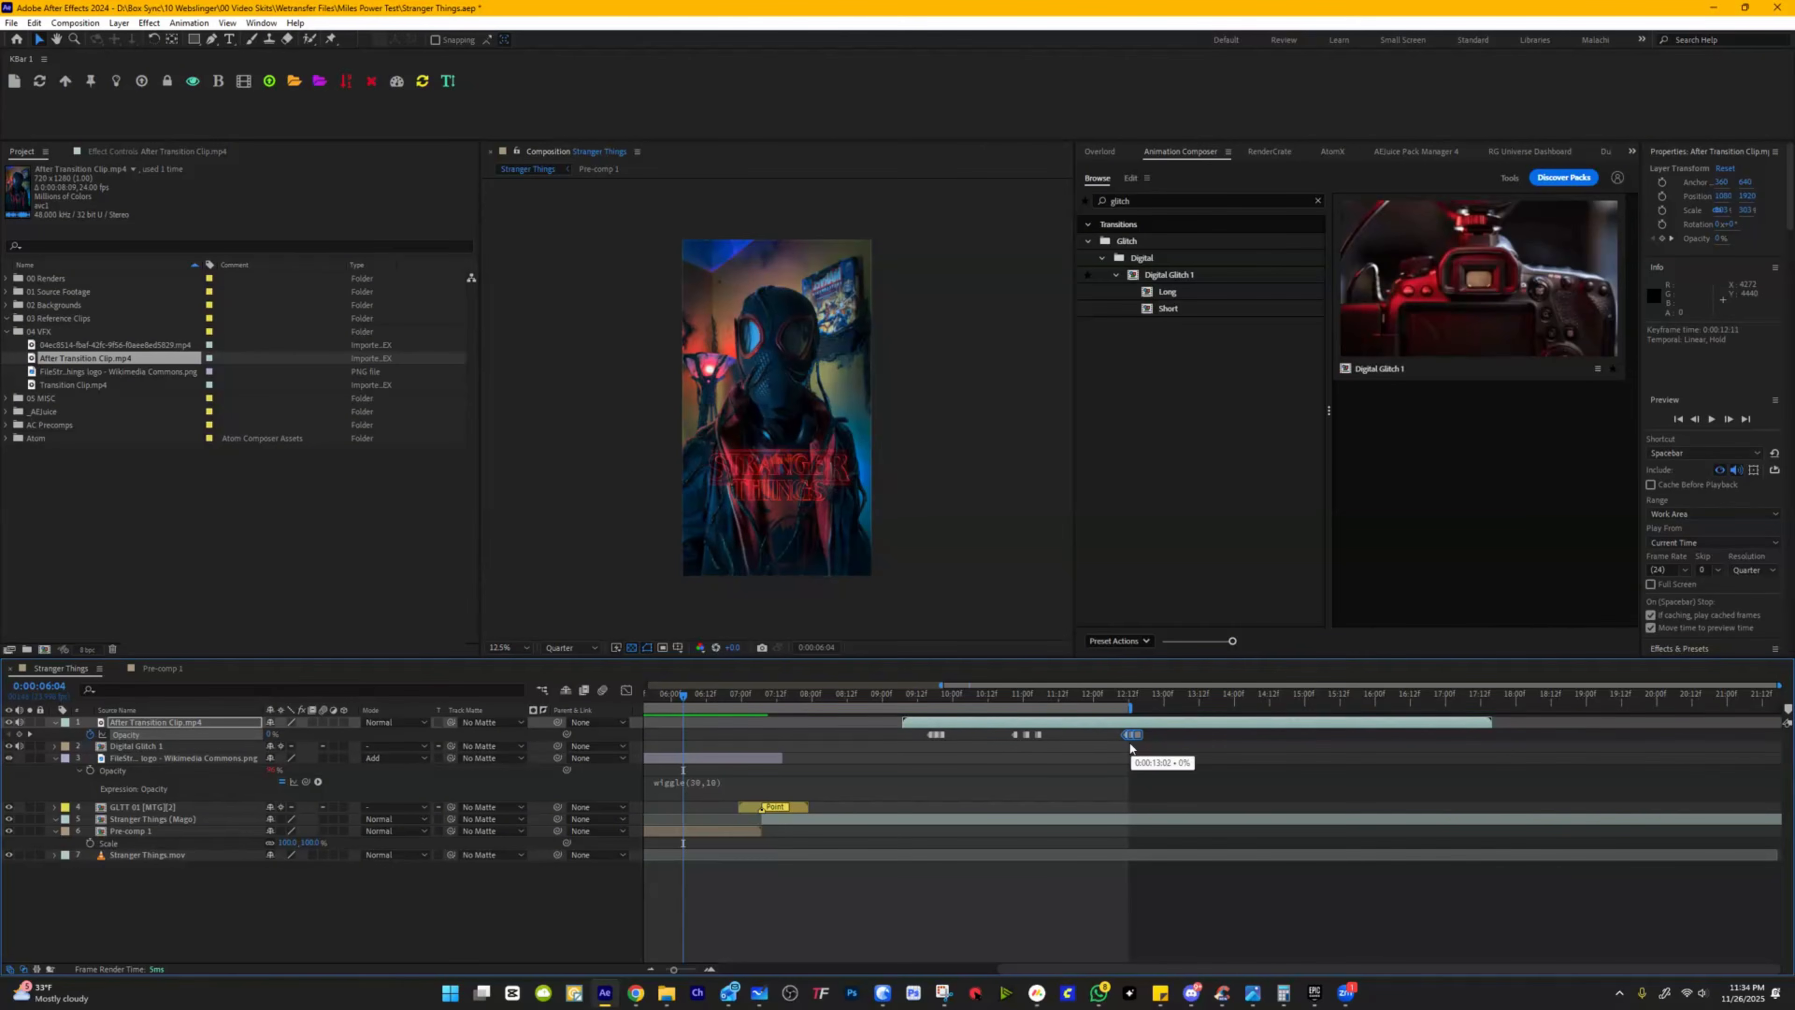
{"action": "left_click", "coordinate": [1100, 697]}
{"action": "key", "text": "space"}
{"action": "key", "text": "space"}
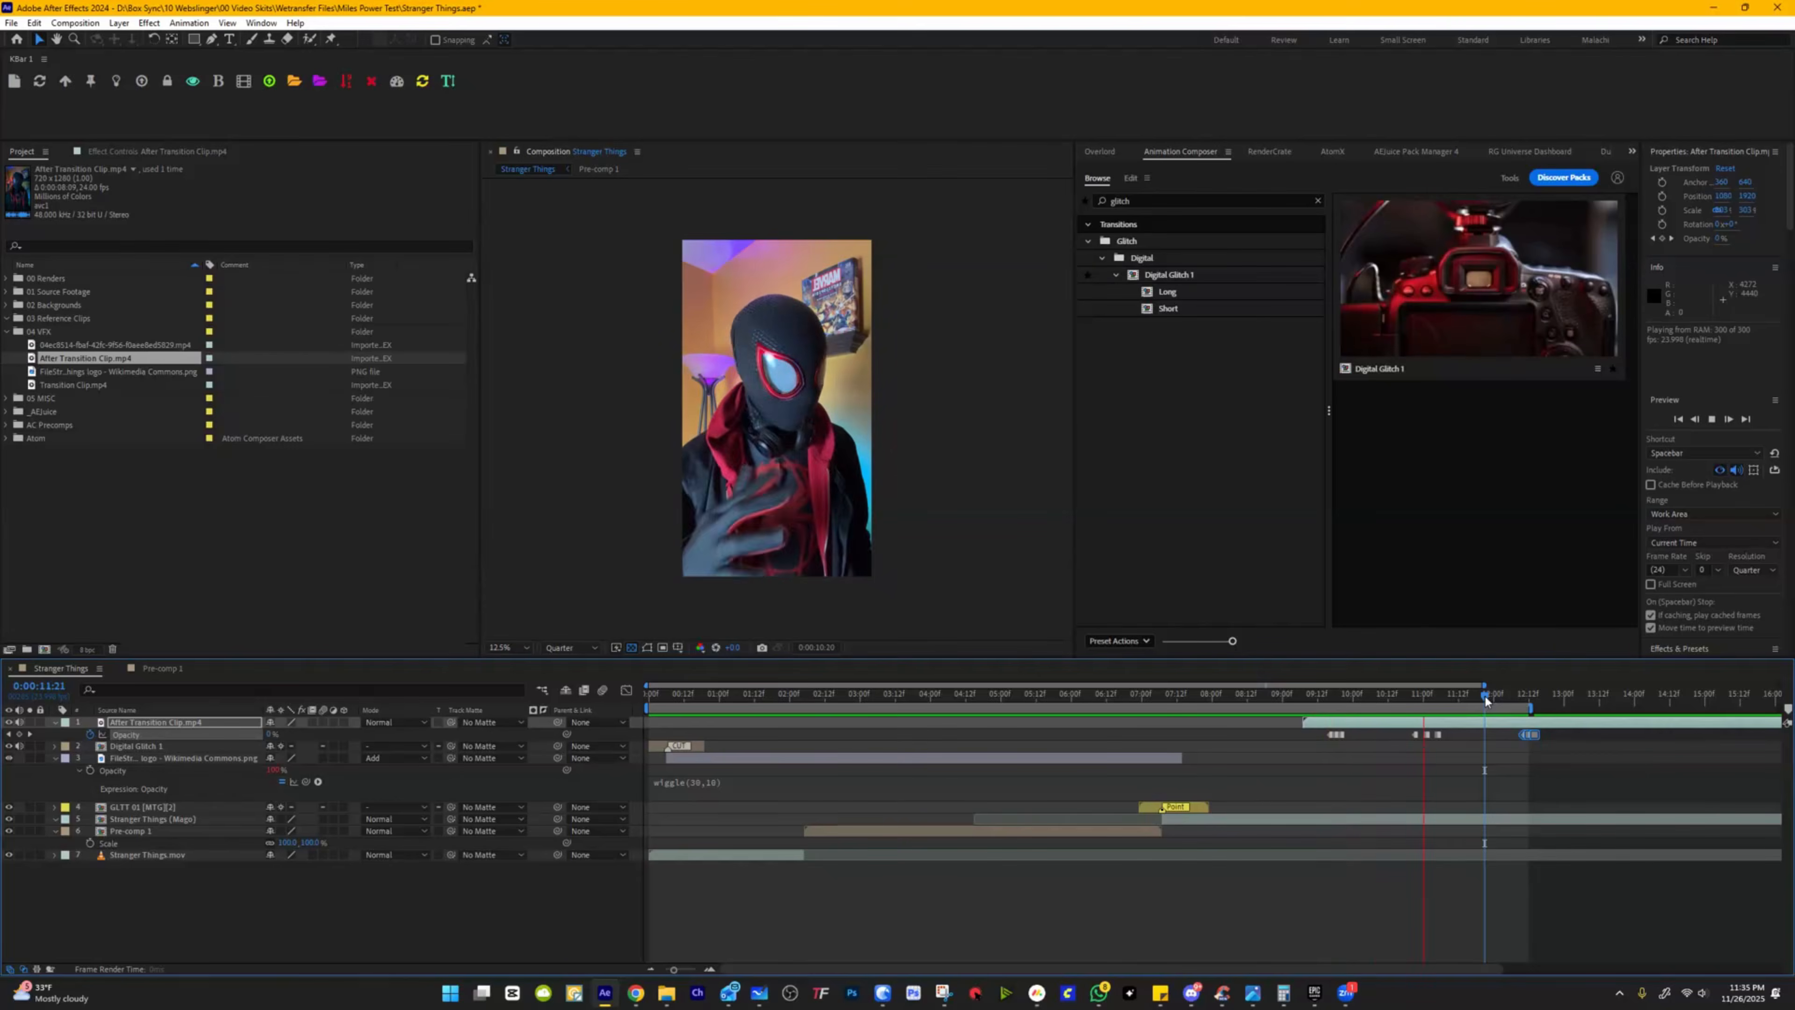
Step: Stop the preview and save the project
{"action": "key", "text": "space"}
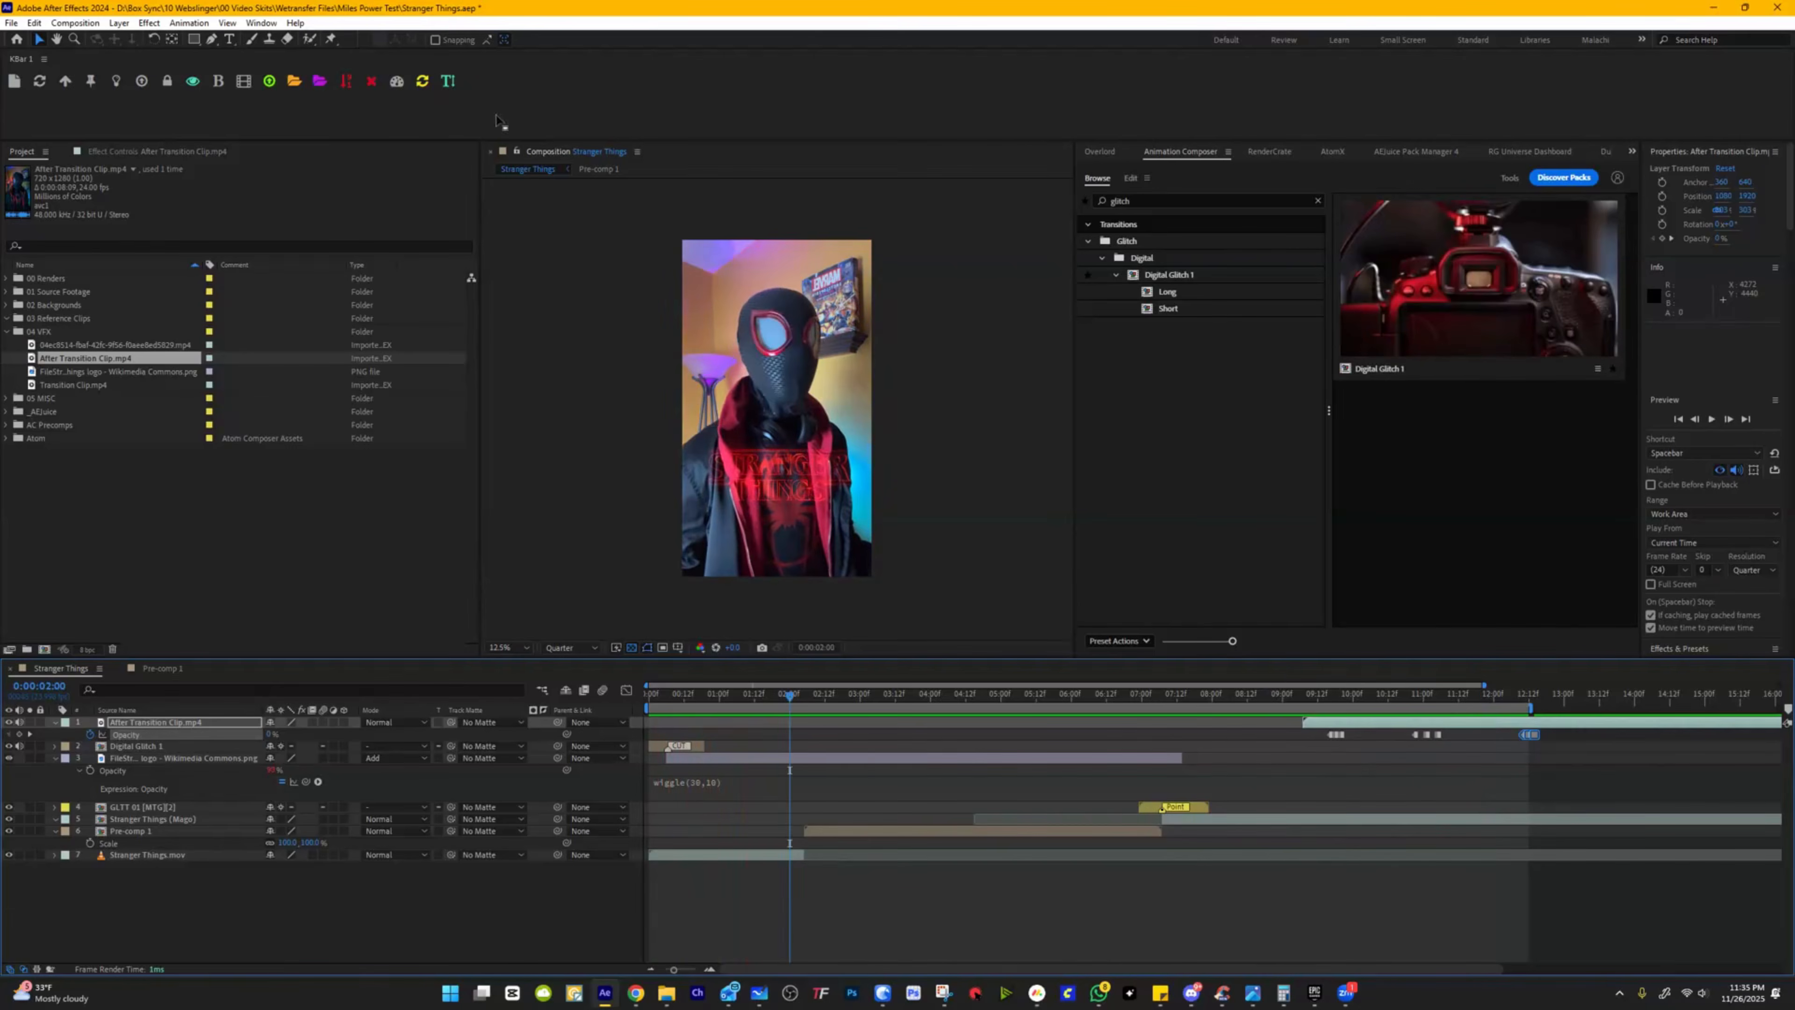
{"action": "left_click", "coordinate": [11, 22]}
{"action": "left_click", "coordinate": [65, 155]}
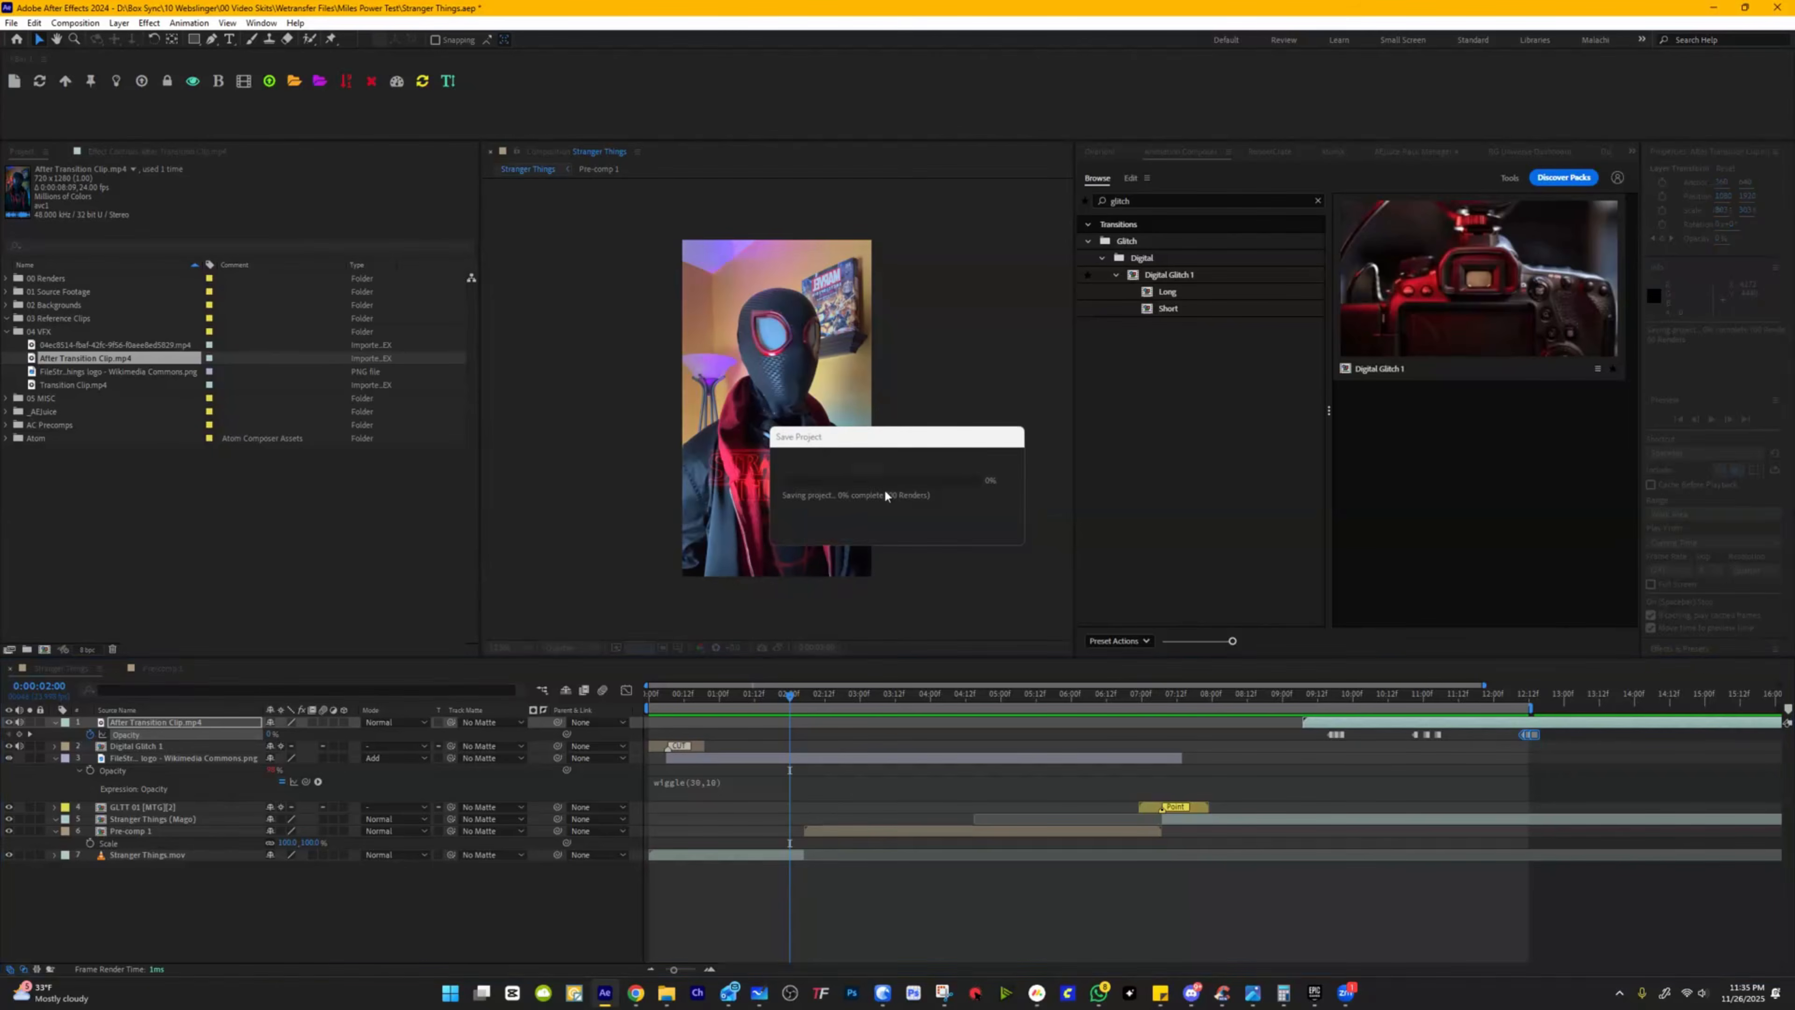